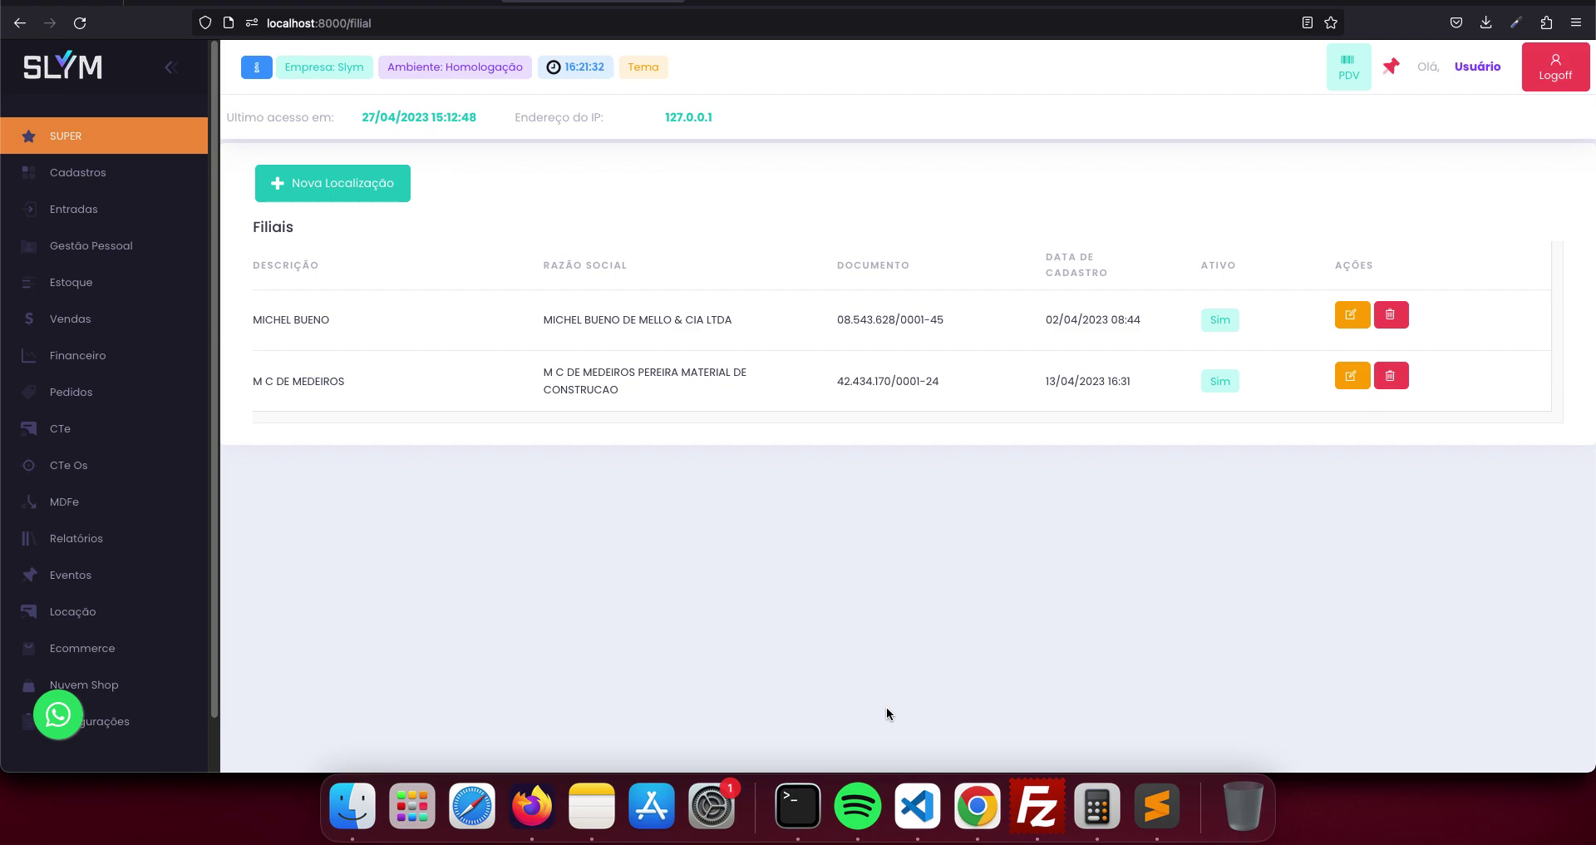
- Open the fiscal issuer configuration page under Configurações > Configurar emitente
scroll(114, 416, "down", 2)
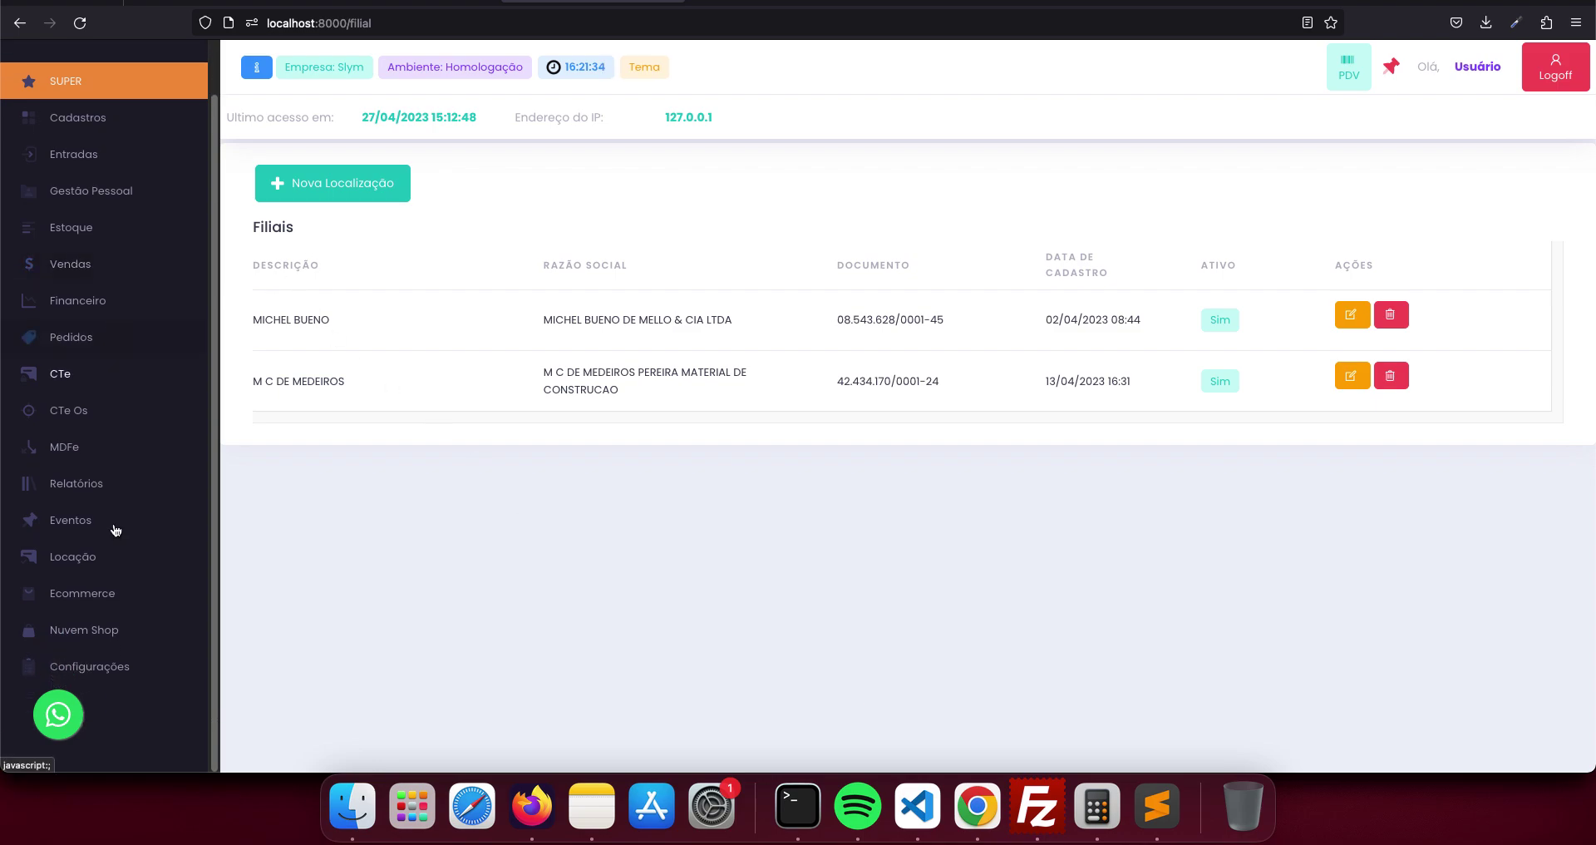
left_click(123, 677)
scroll(120, 678, "down", 1)
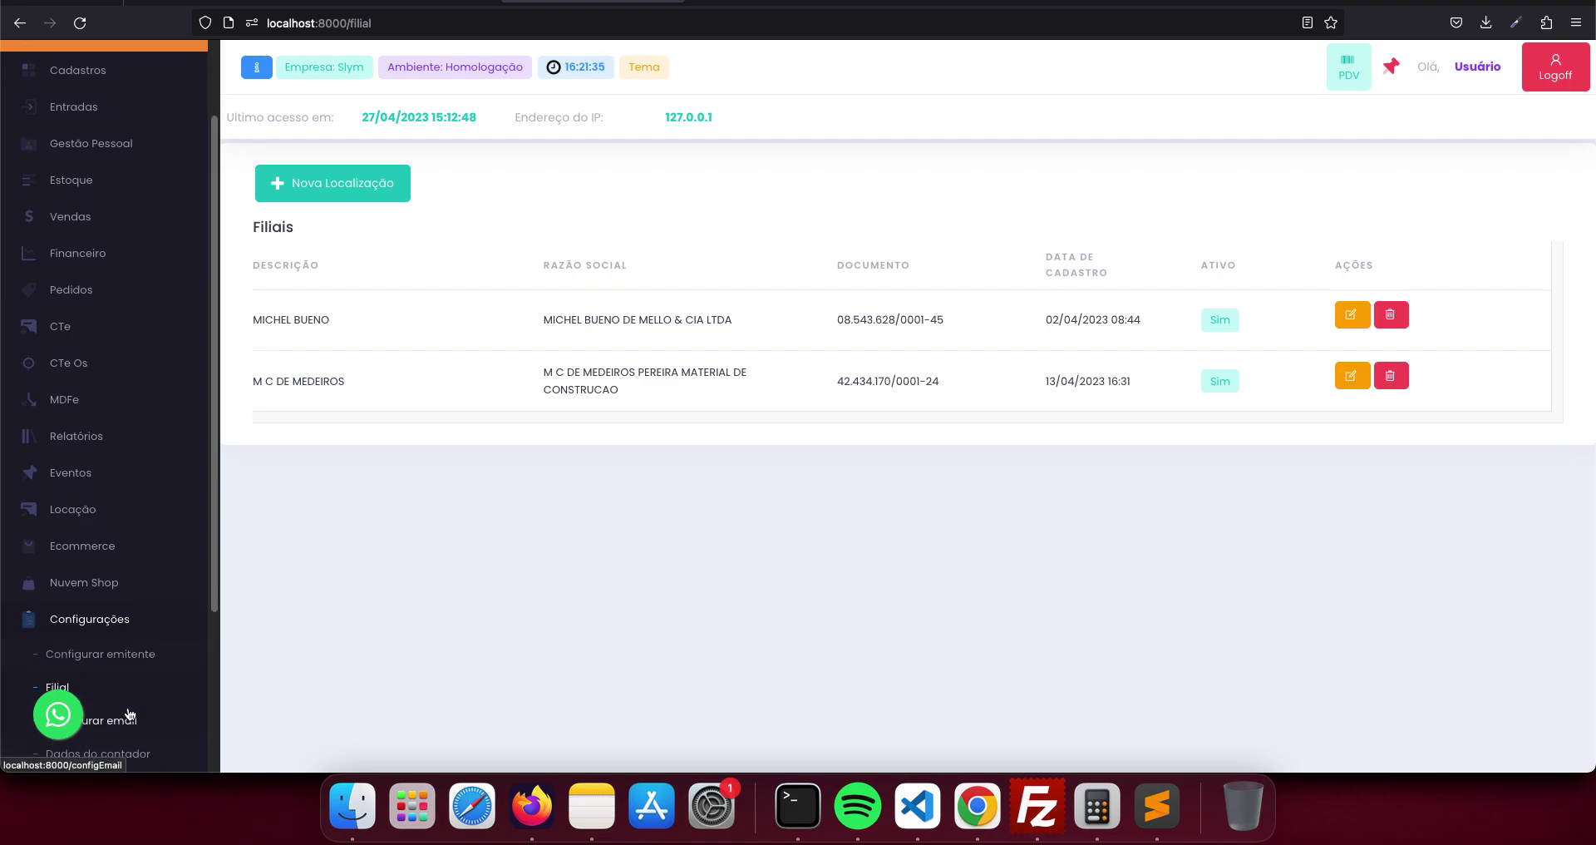
left_click(120, 655)
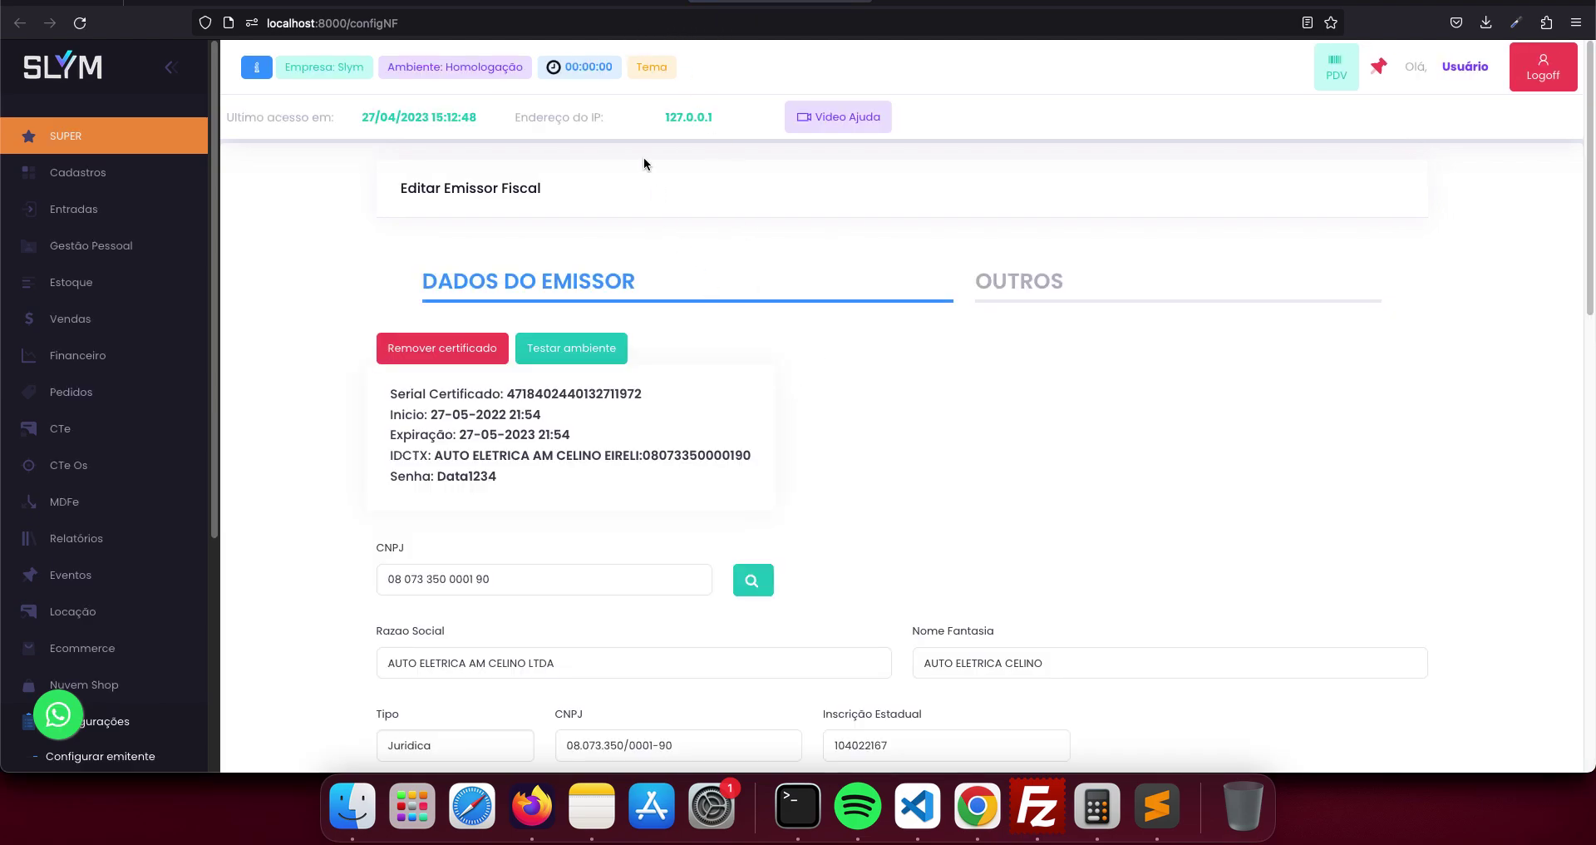
- Return to the branch list and open the Nova Localização form, checking the issuer settings again
key("super+Left")
left_click(377, 200)
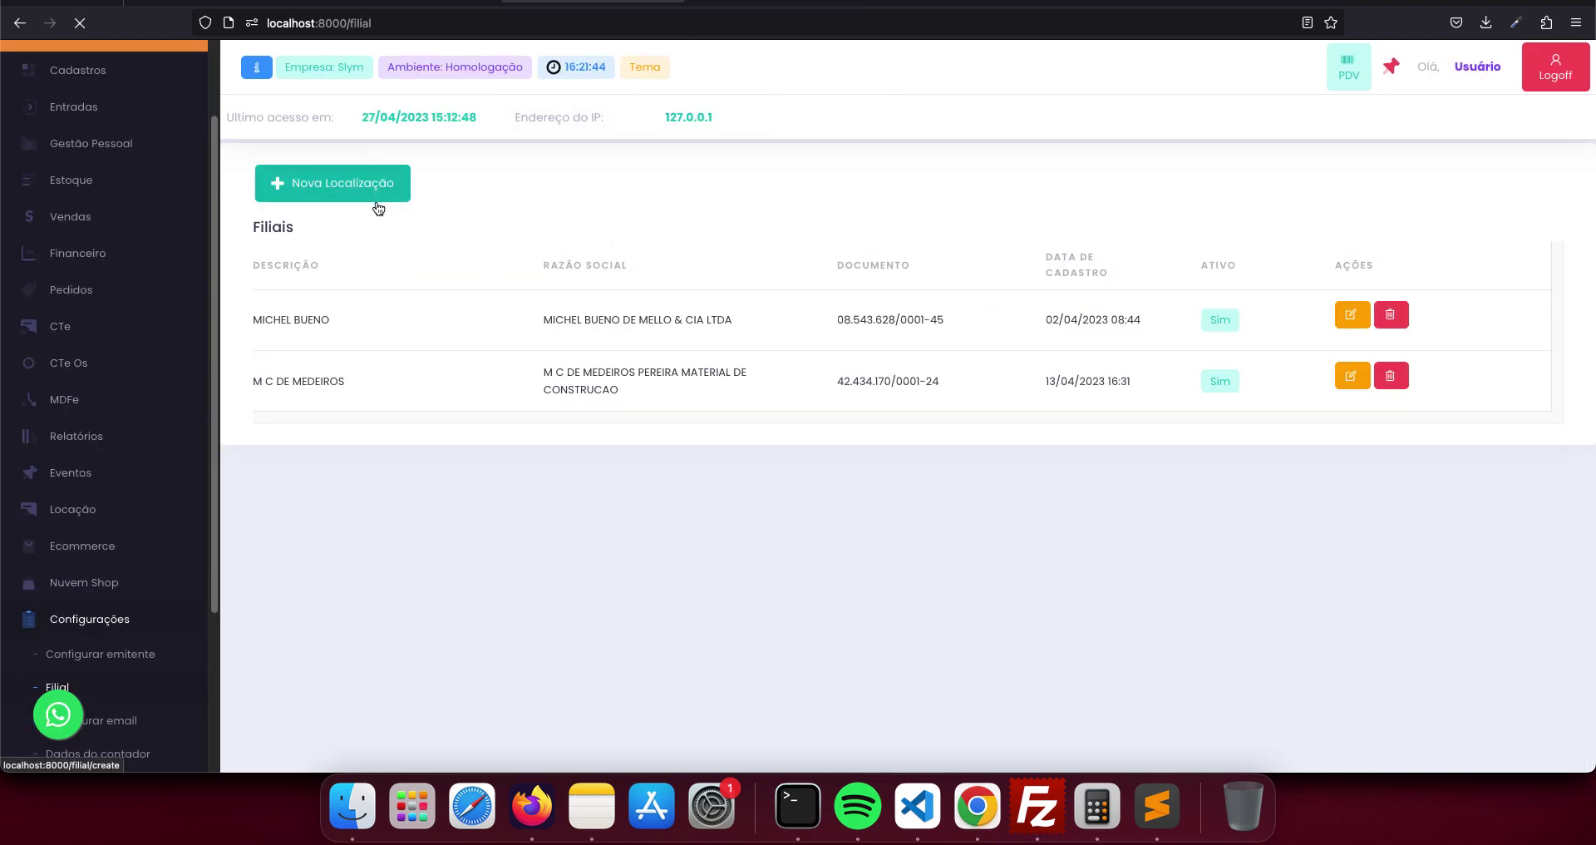
key("super+Left")
key("super+Left")
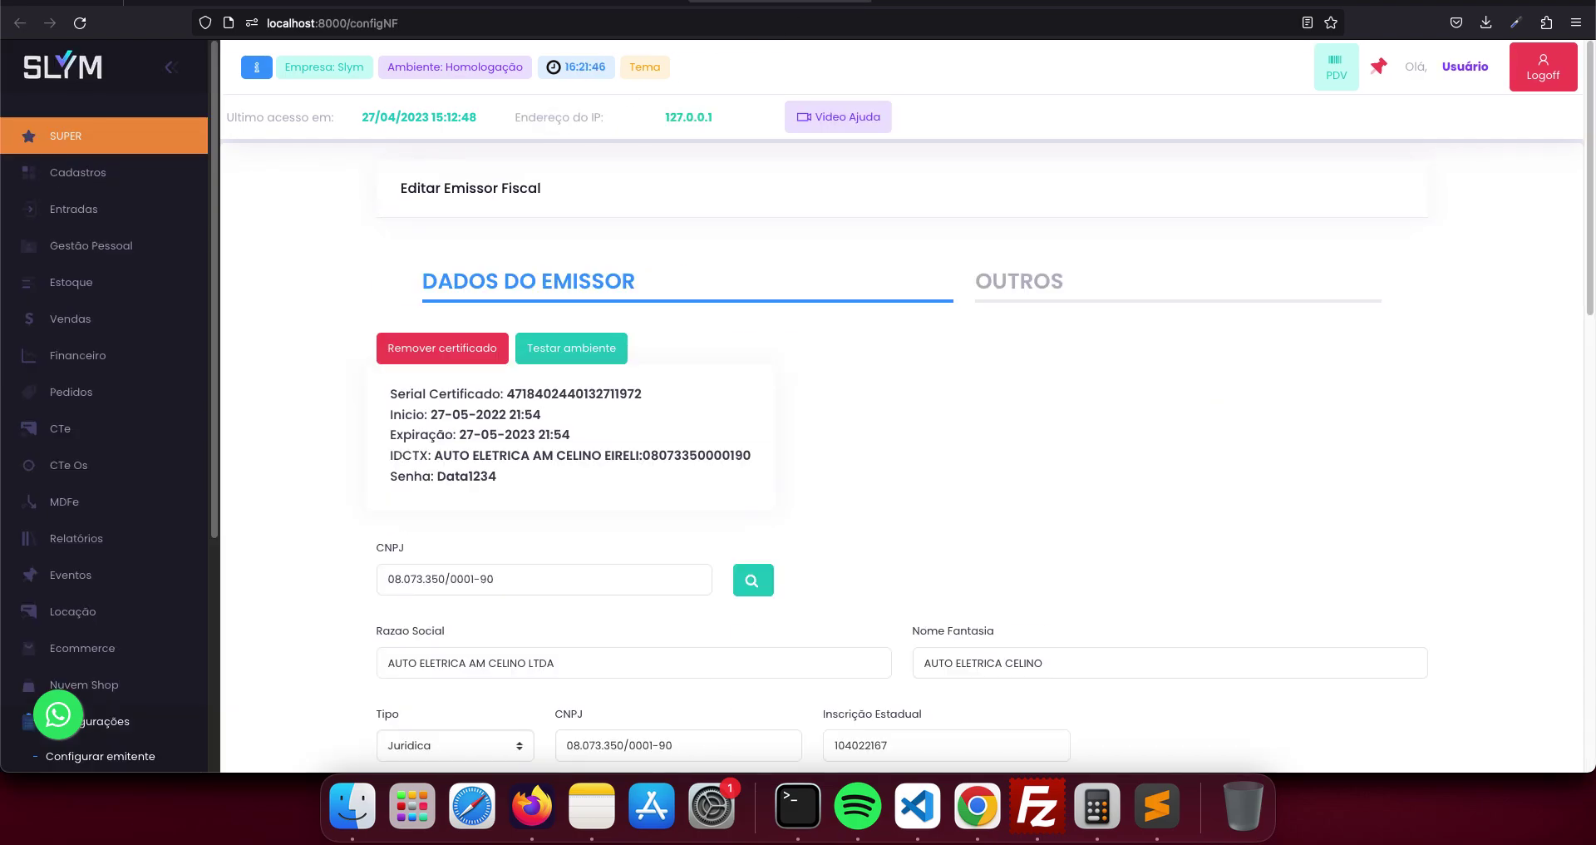
scroll(903, 411, "down", 5)
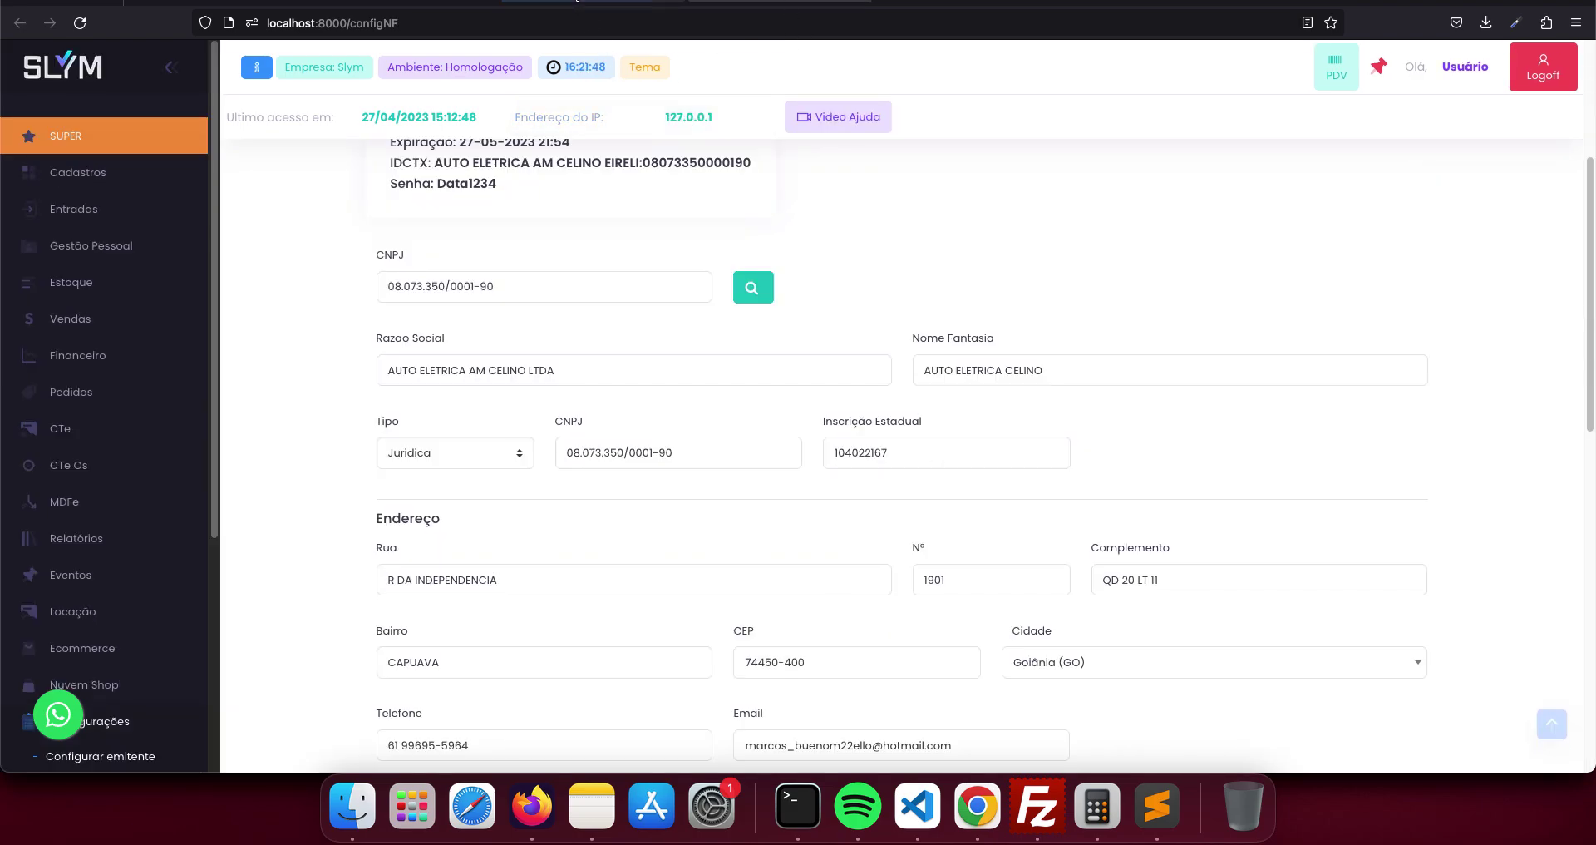
key("super+Right")
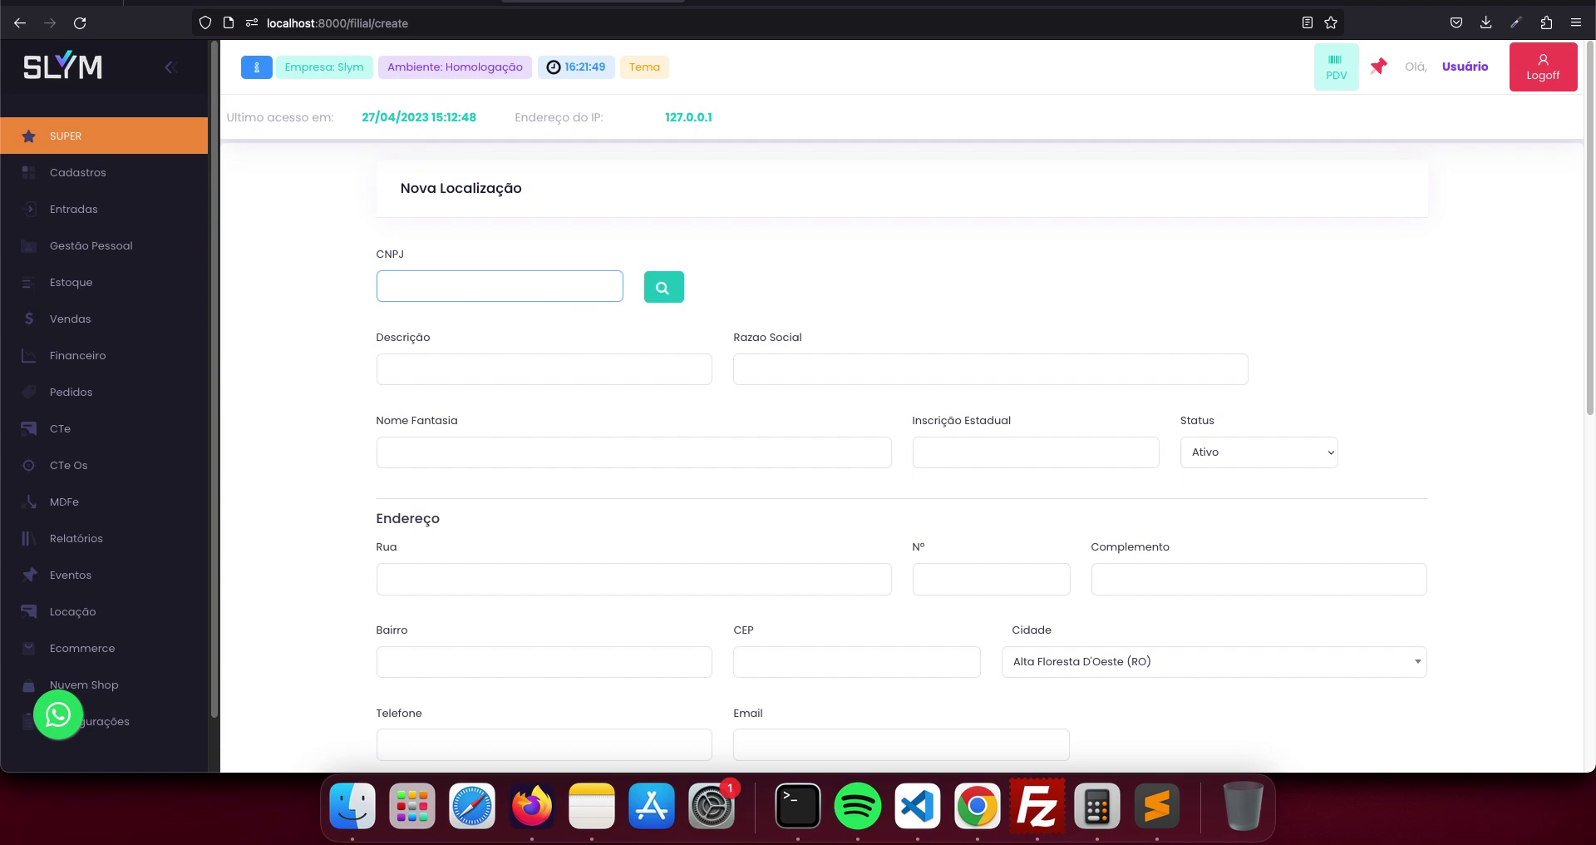
type("08")
left_click(575, 312)
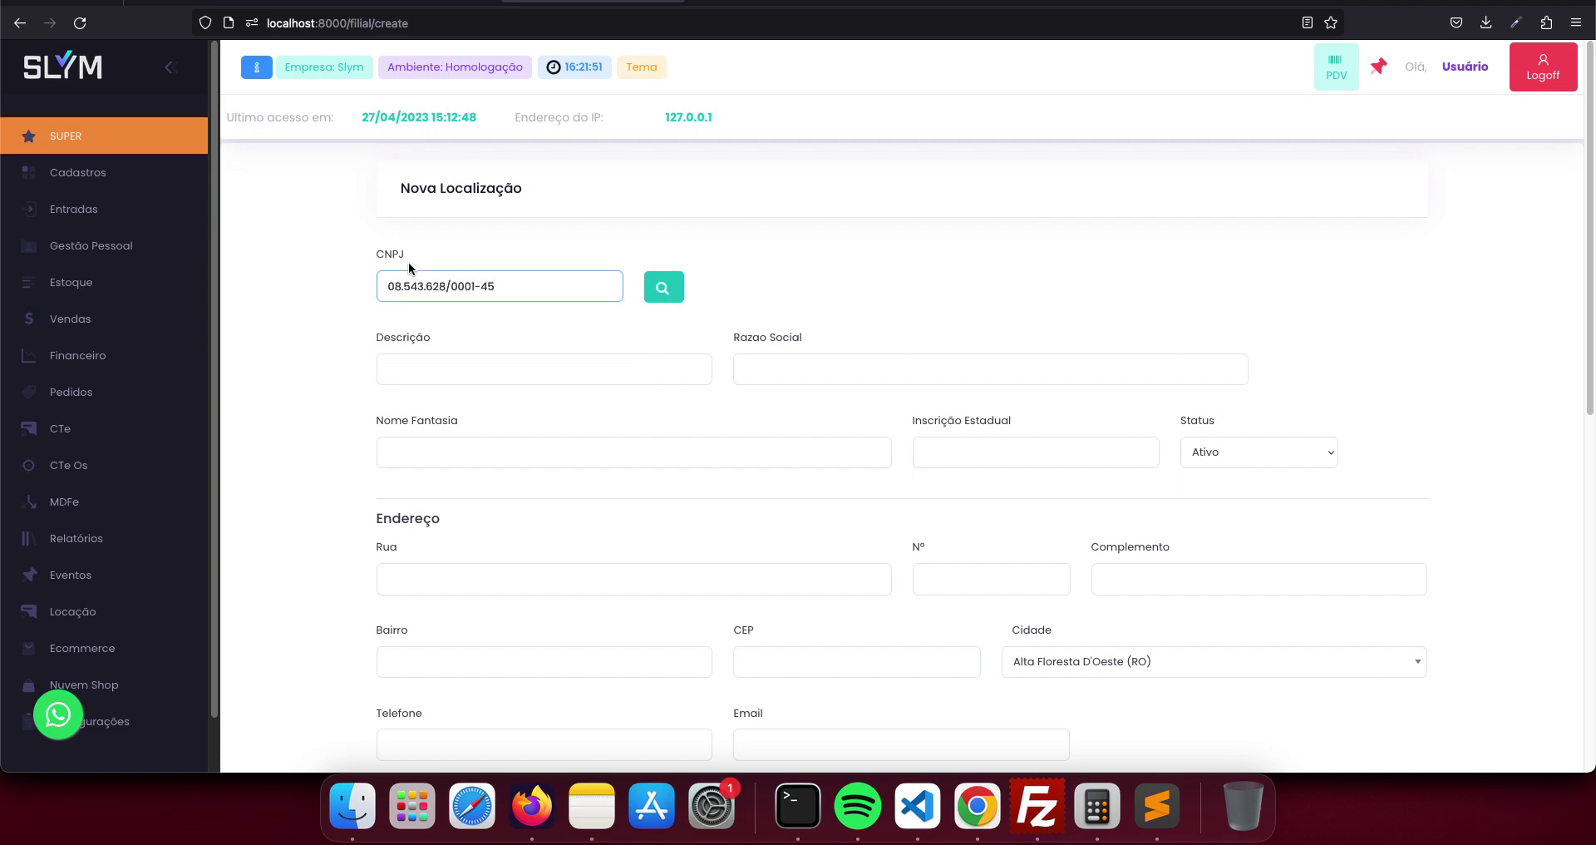
left_click(664, 287)
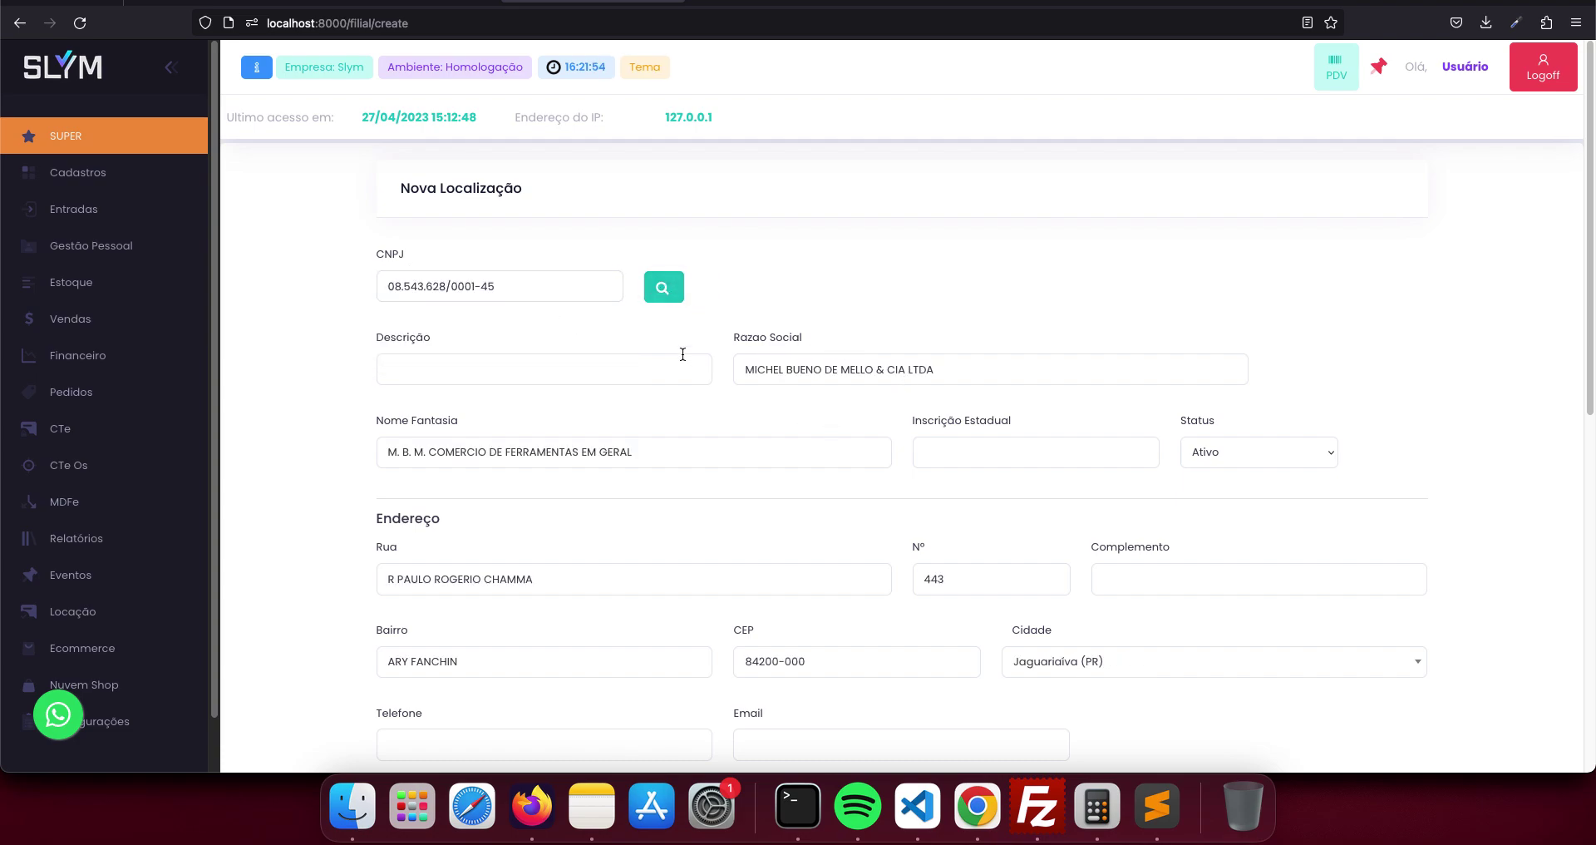
left_click(599, 379)
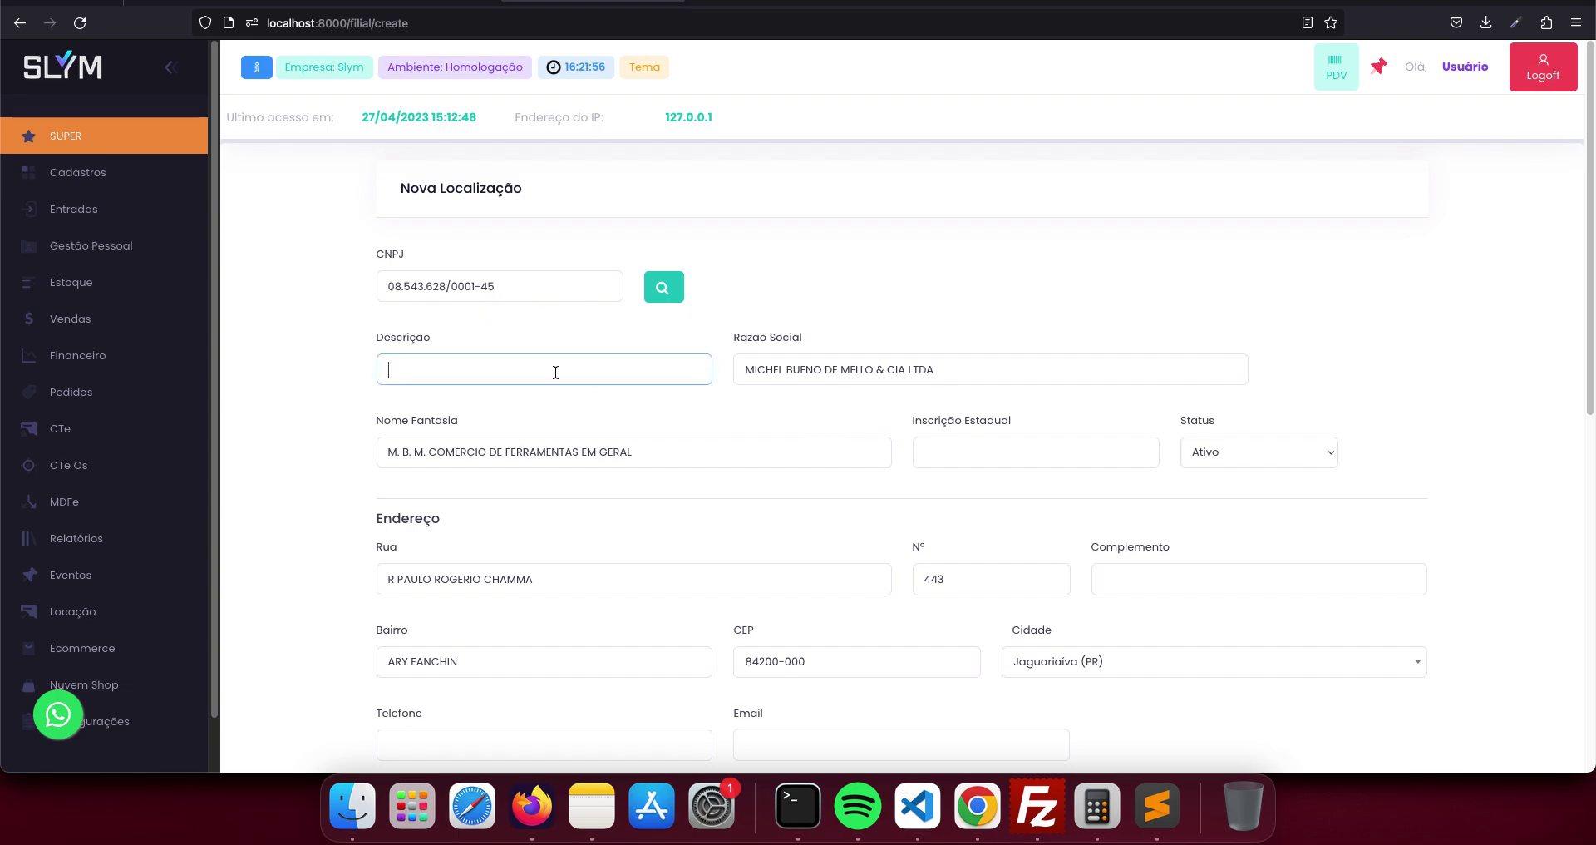
scroll(602, 385, "down", 5)
scroll(945, 636, "down", 1)
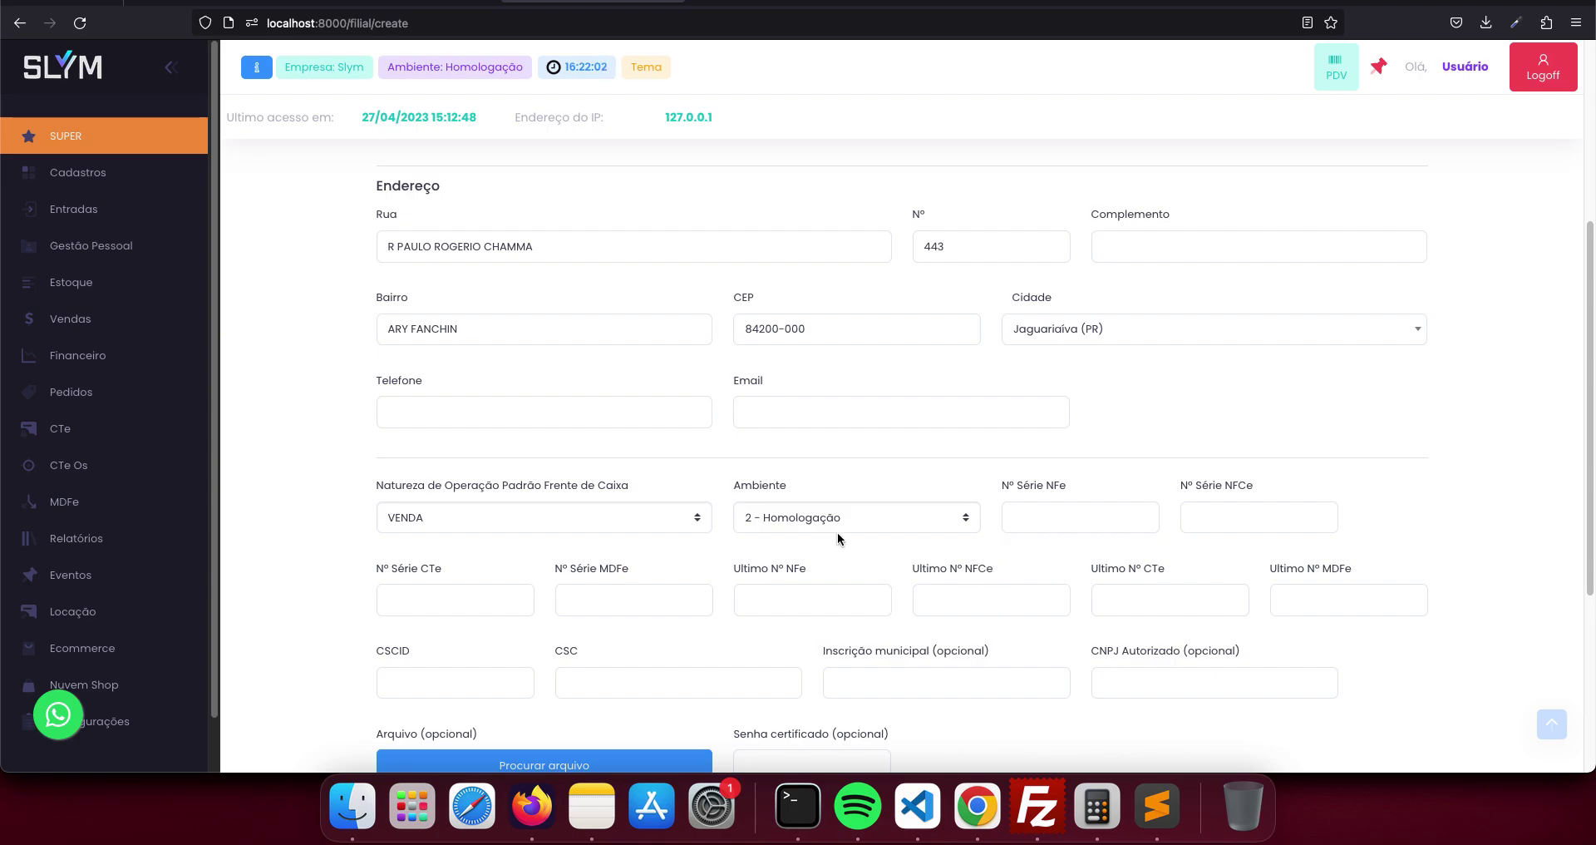
- Compare the autofilled data with the issuer settings, then cancel the branch without saving
key("super+Left")
scroll(979, 416, "down", 15)
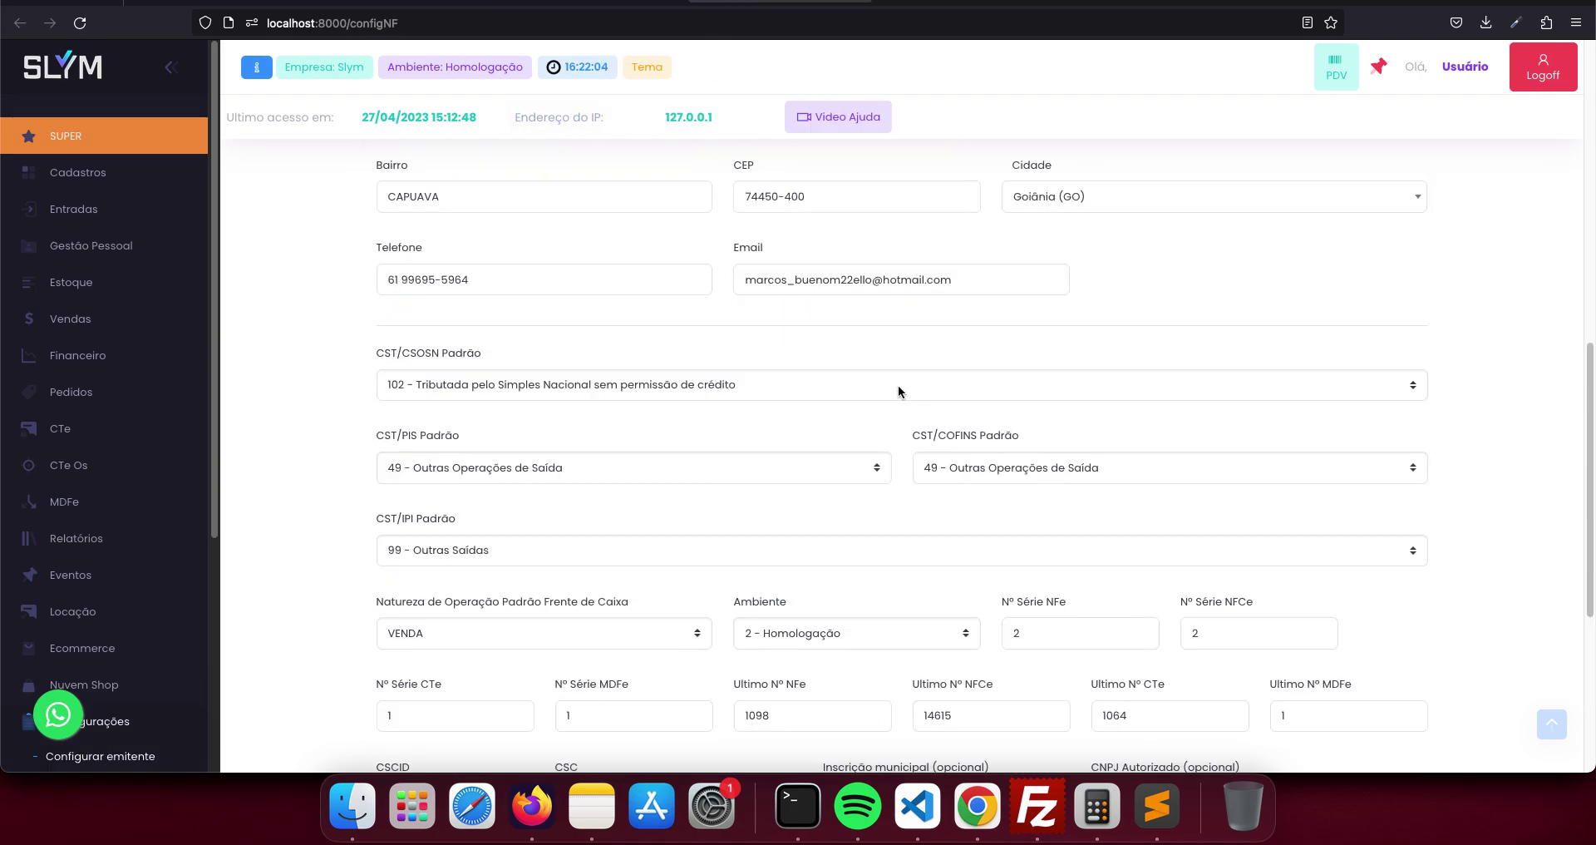
scroll(979, 416, "down", 1)
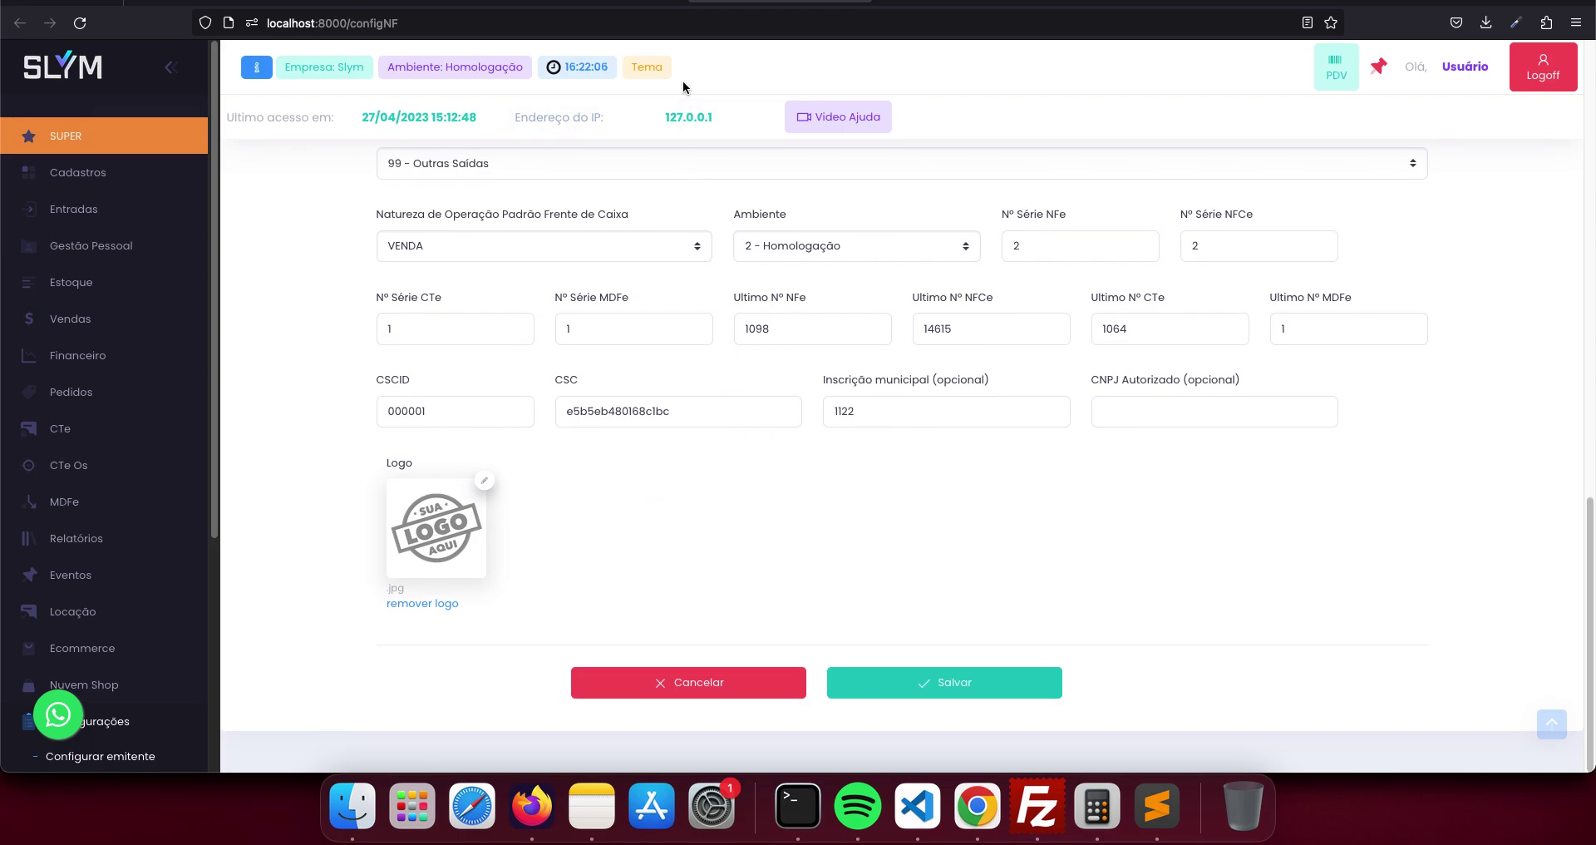
key("super+Right")
scroll(748, 503, "down", 3)
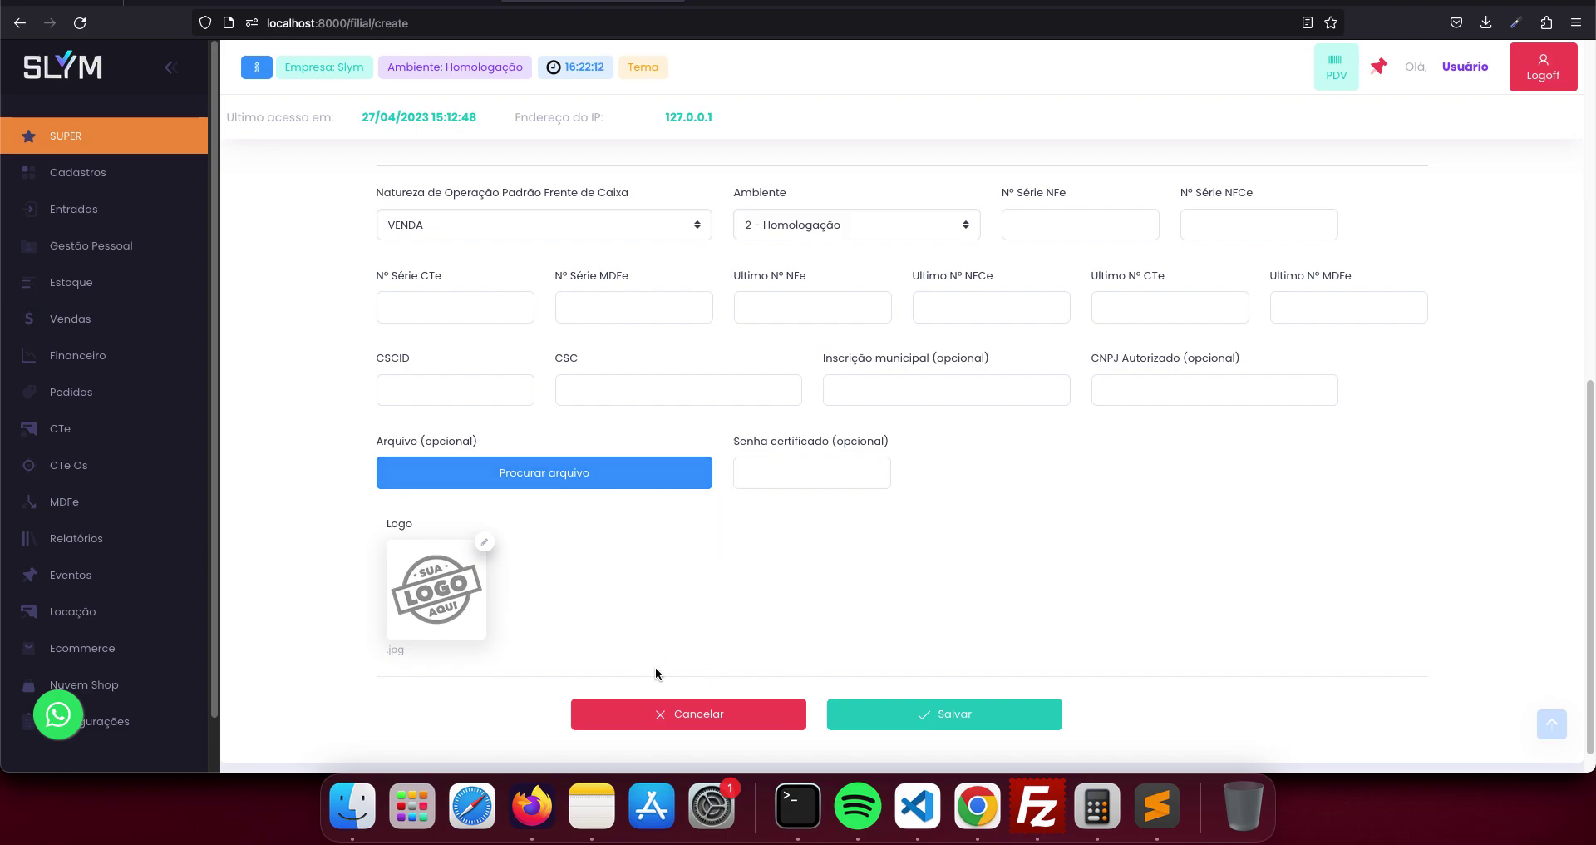
left_click(680, 712)
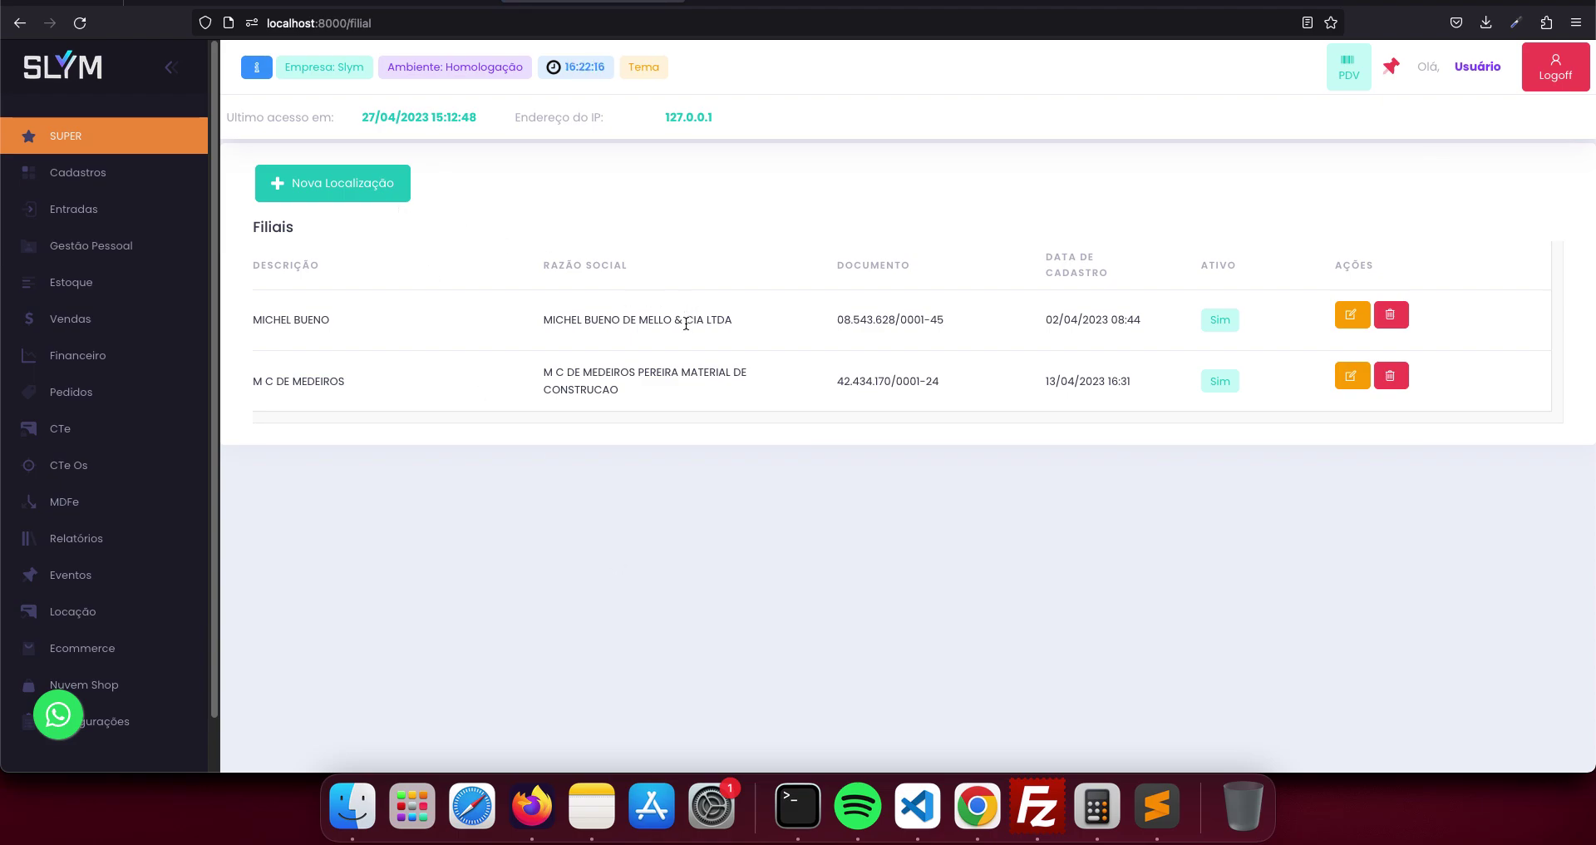
- Return to the Filiais branch list and highlight the two branch rows
left_click(777, 5)
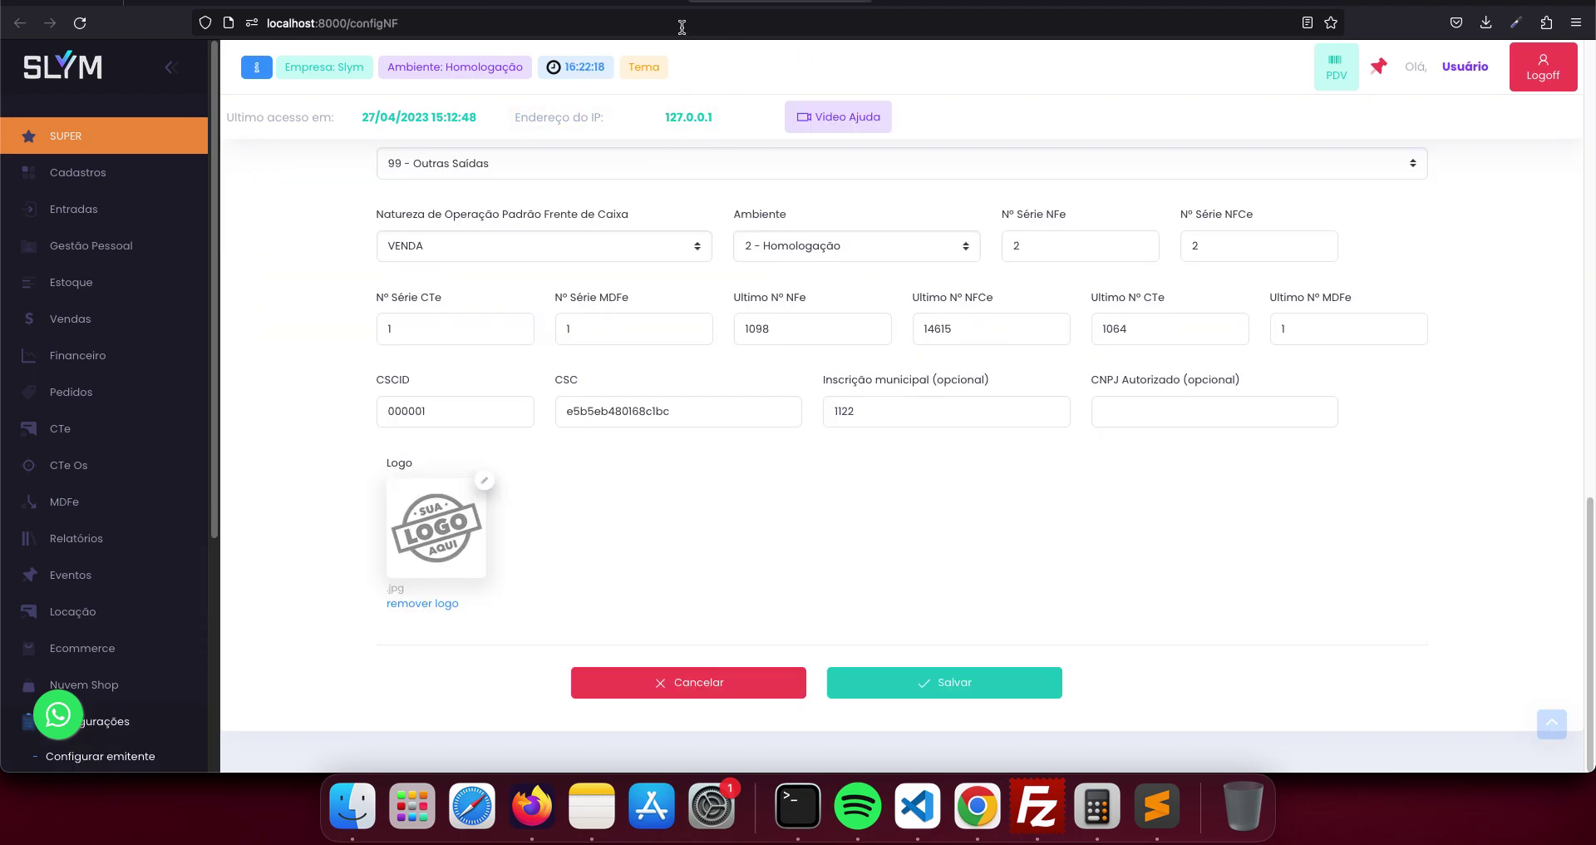
left_click(625, 8)
left_click(625, 8)
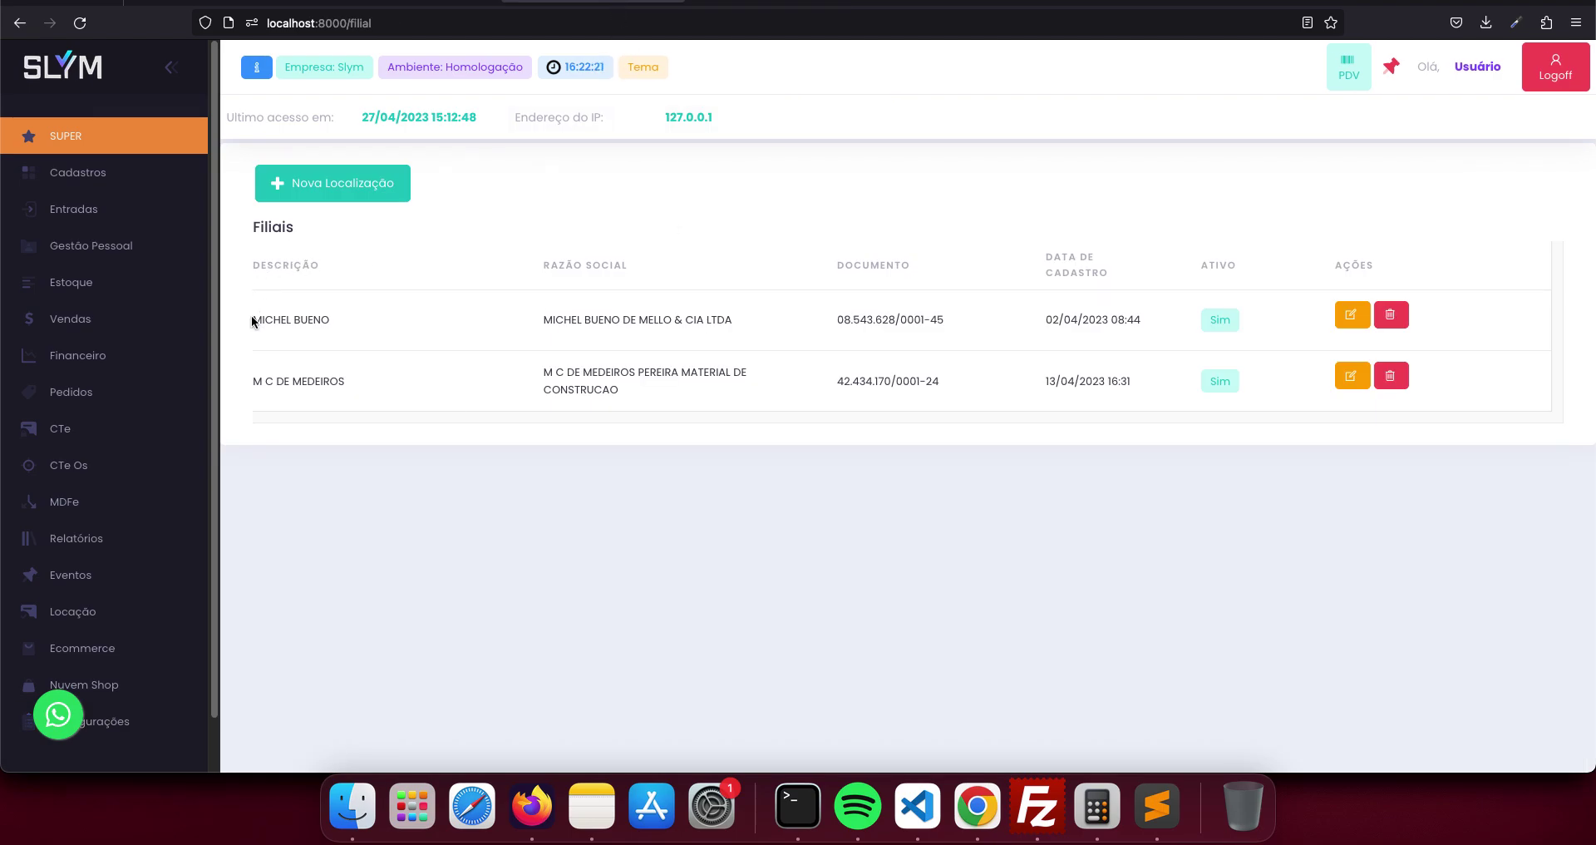
left_click_drag(252, 321, 382, 378)
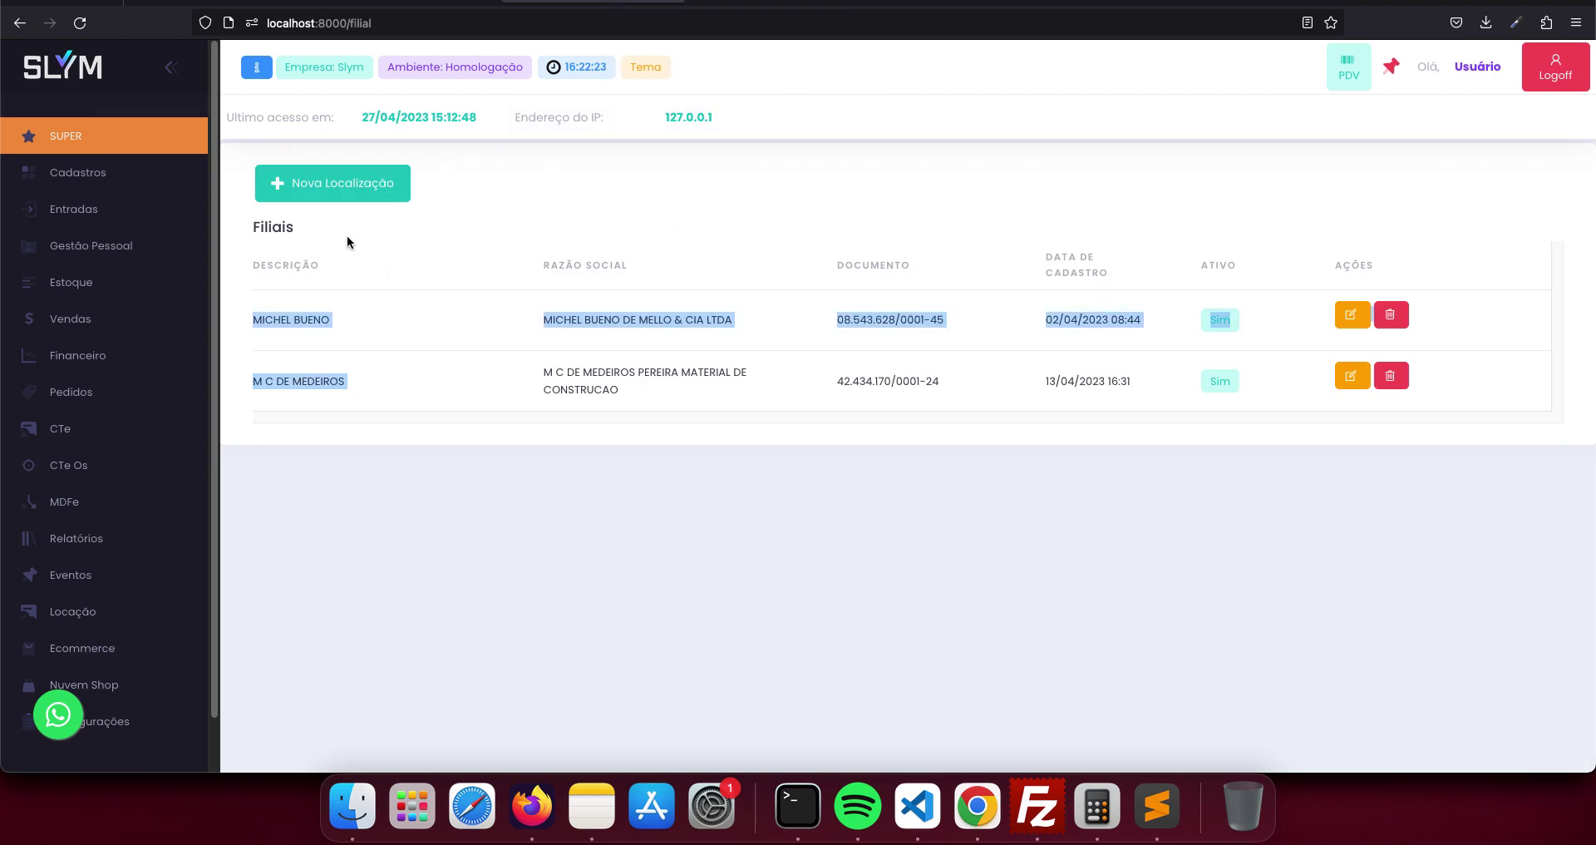
- Open the users list from Cadastros > Usuários and review the first user's entry
left_click(71, 173)
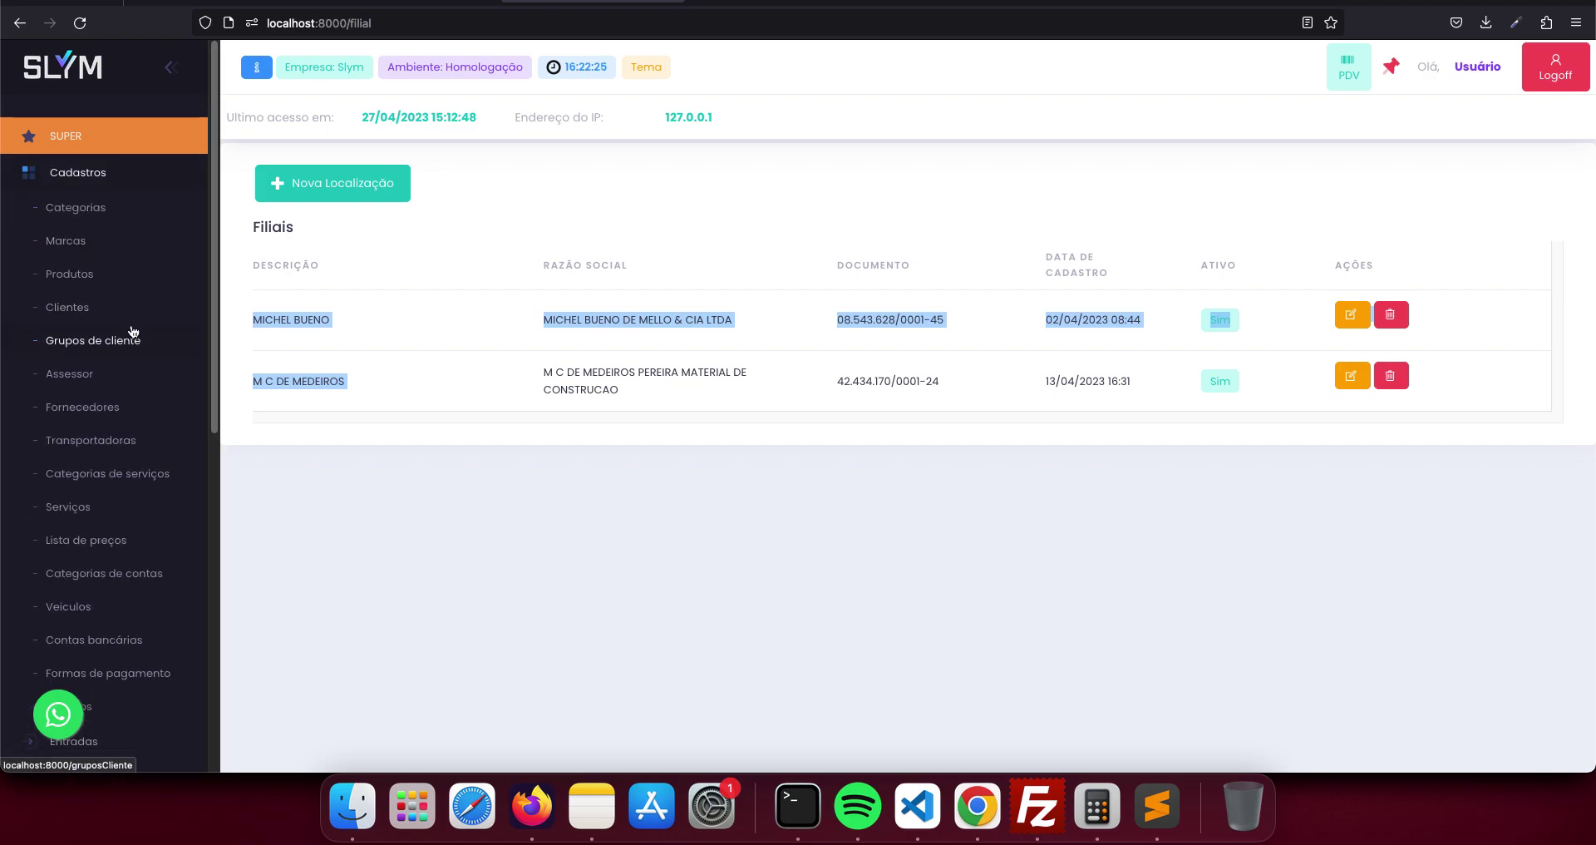
scroll(133, 331, "down", 3)
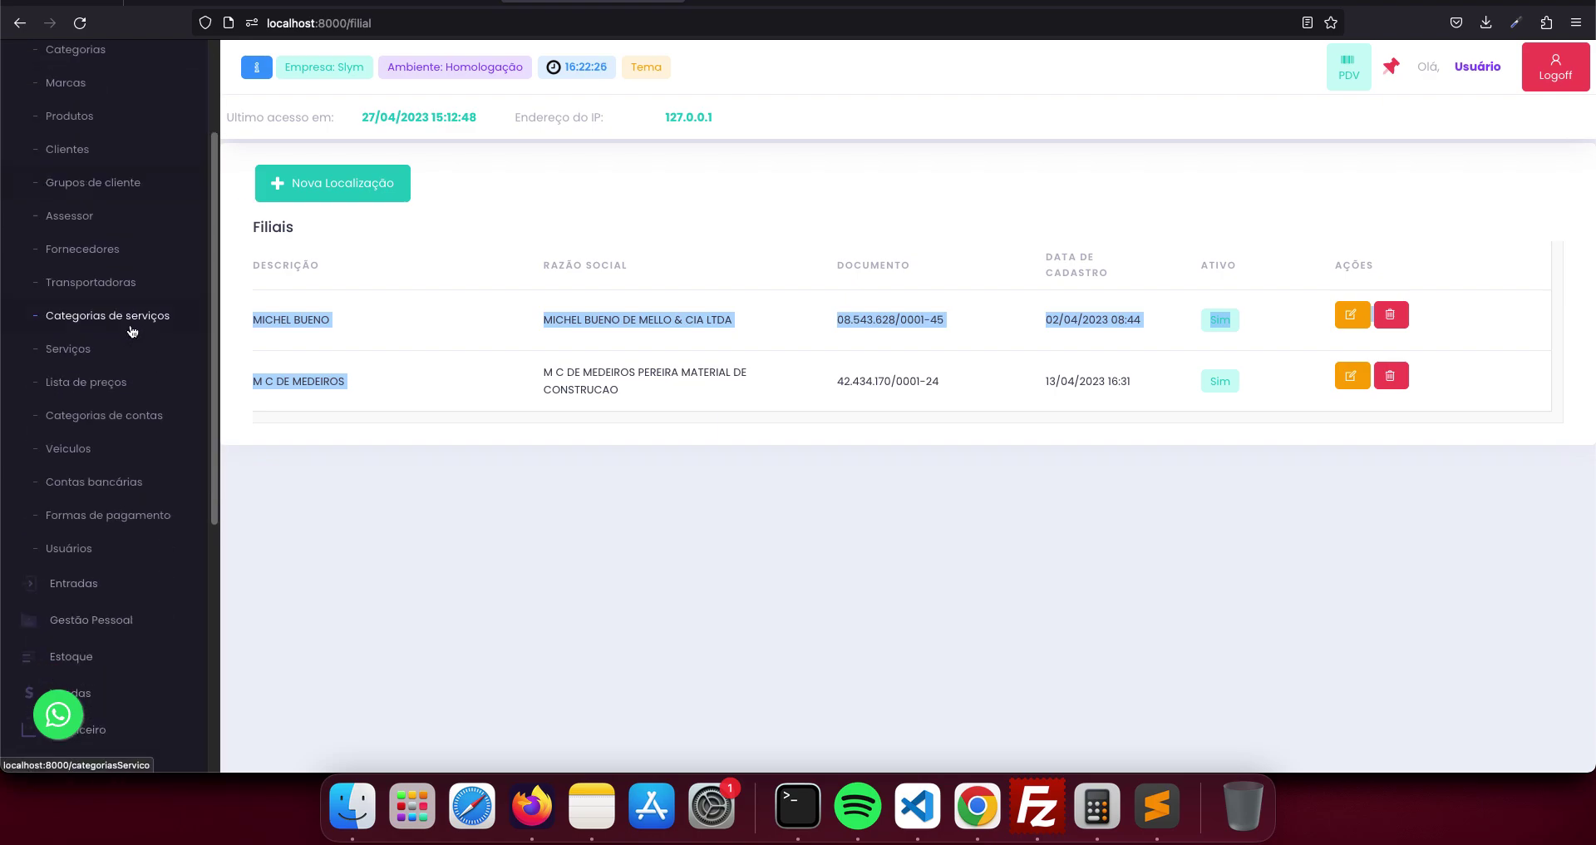
left_click(92, 559)
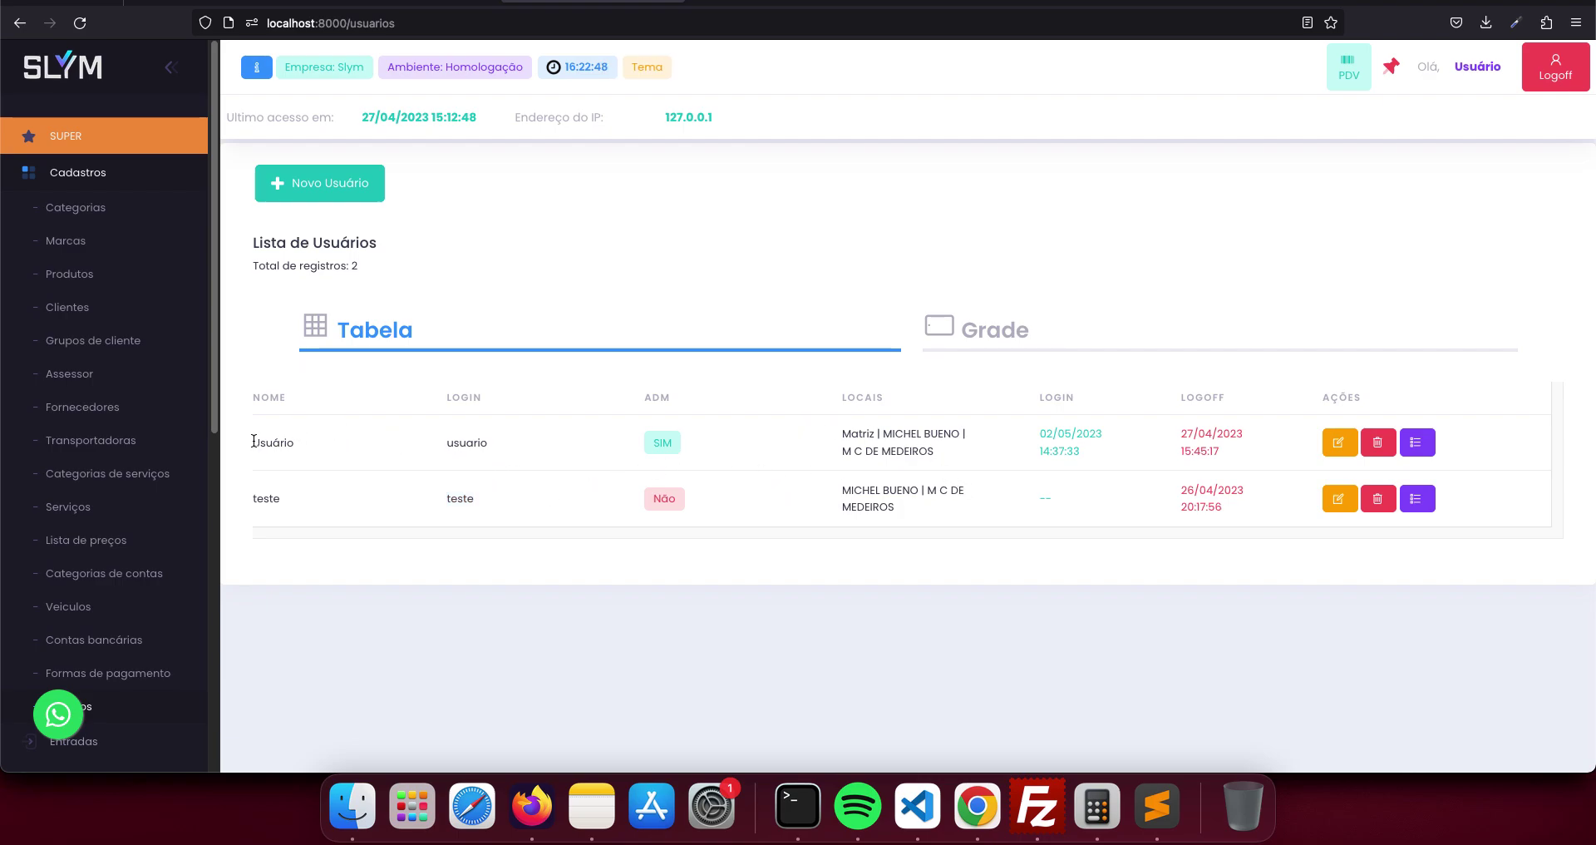
left_click_drag(258, 455, 284, 448)
left_click(251, 495)
- Start a new user and preview its access-location list without choosing any
left_click(351, 196)
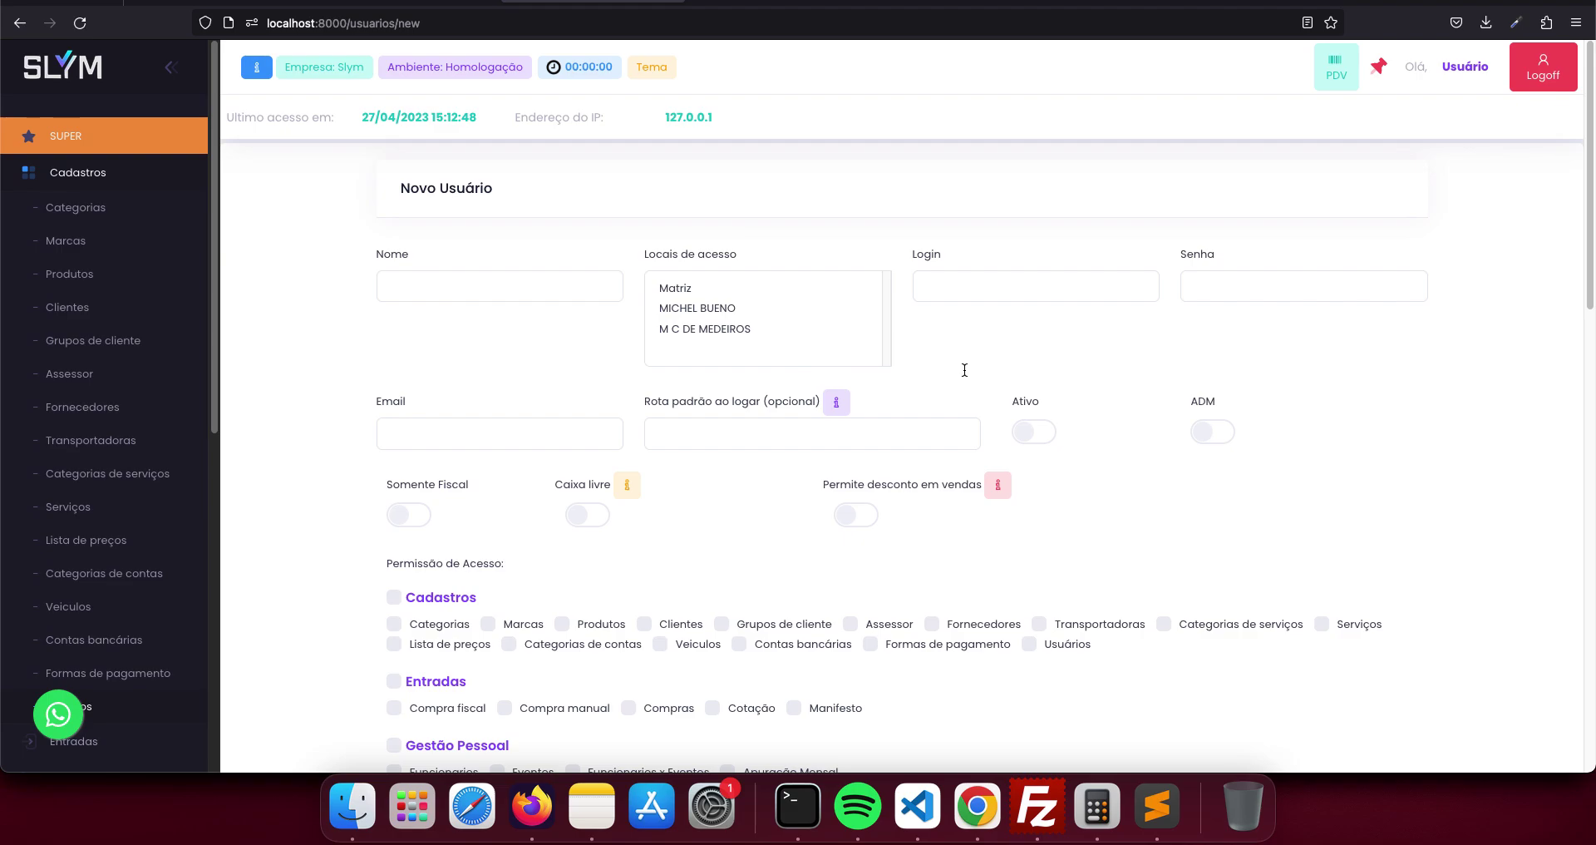
left_click(800, 284)
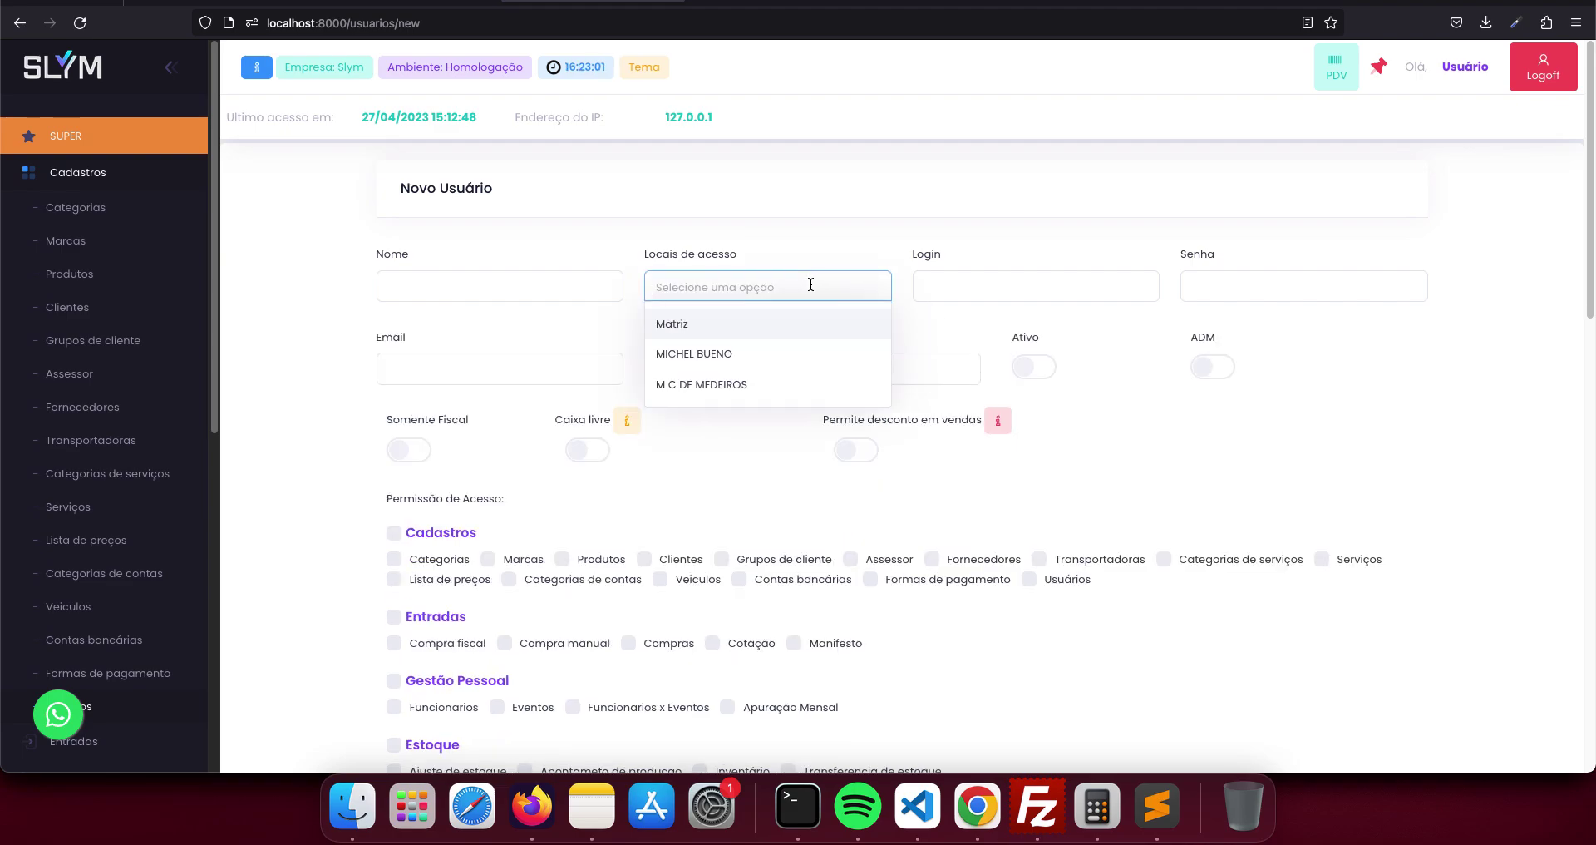
left_click(778, 260)
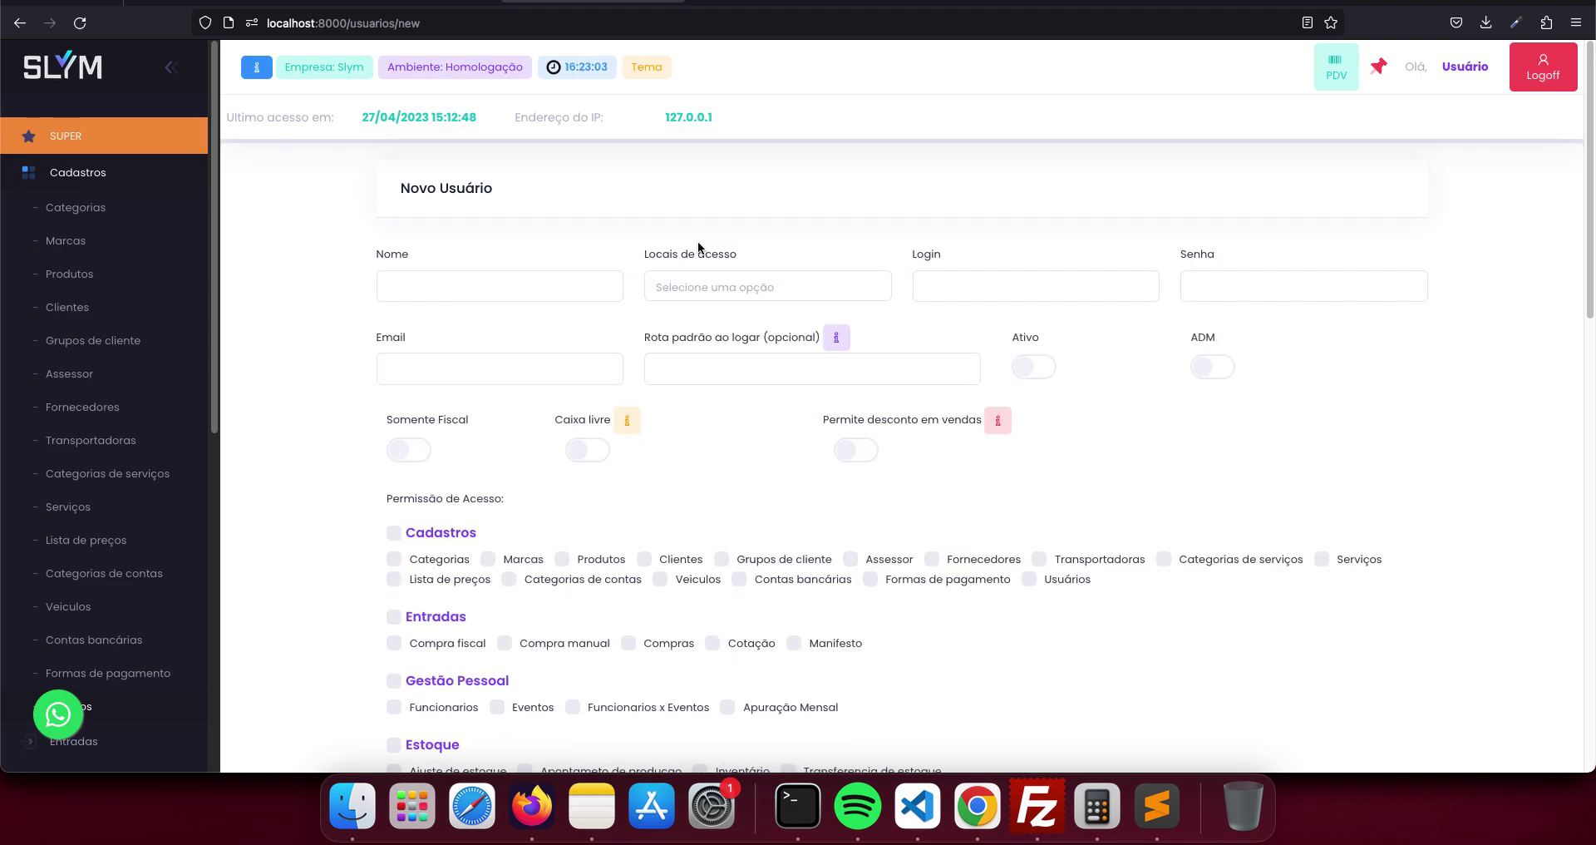
left_click_drag(641, 246, 791, 285)
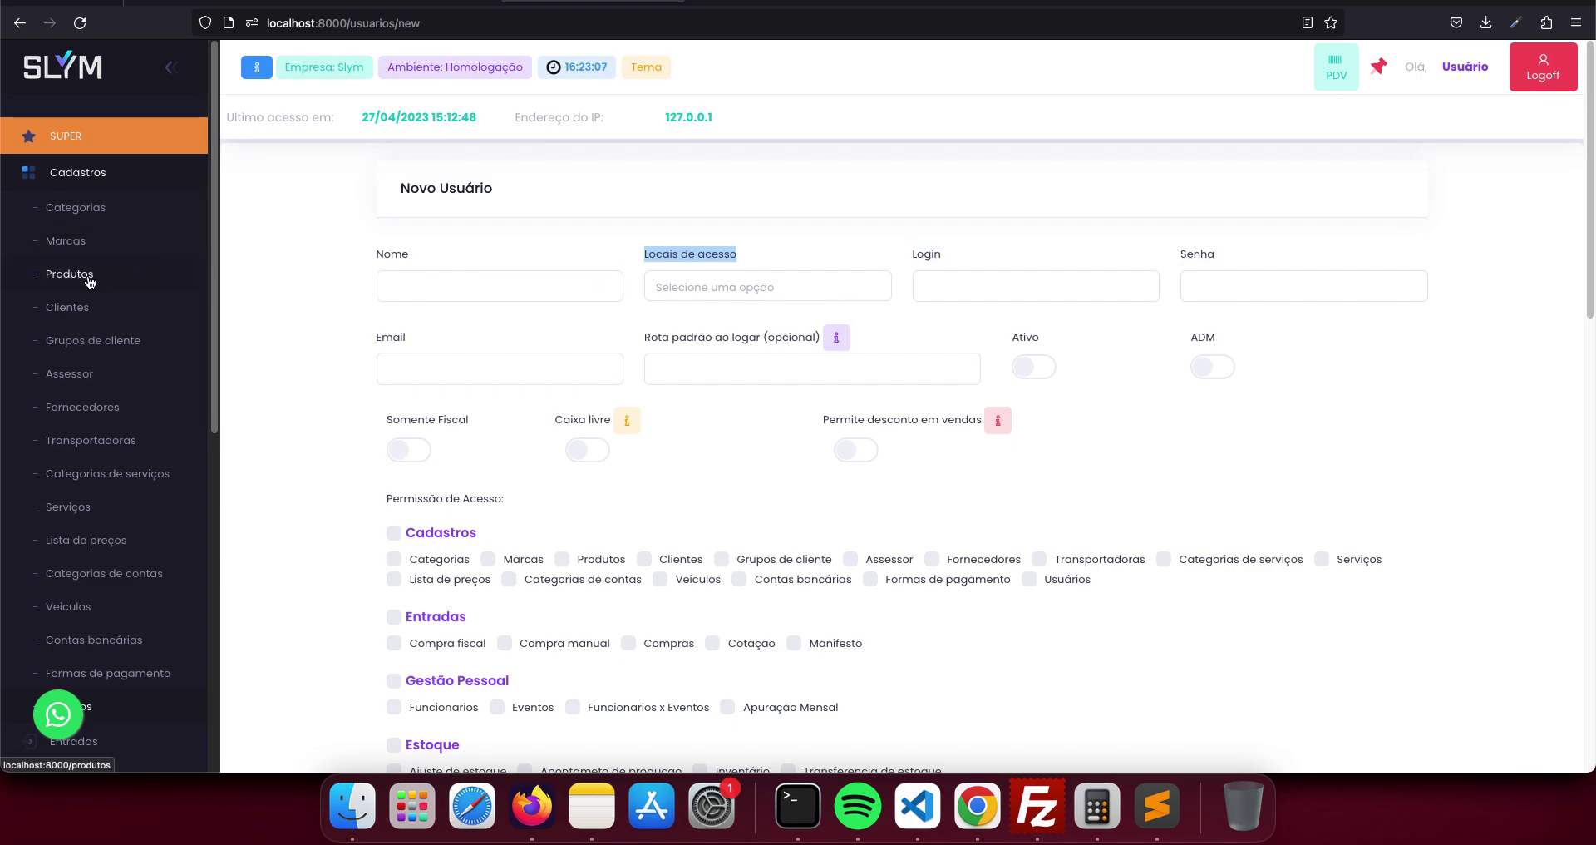
- Expand Configurações in the sidebar and reopen the user's access-location list
scroll(108, 382, "down", 5)
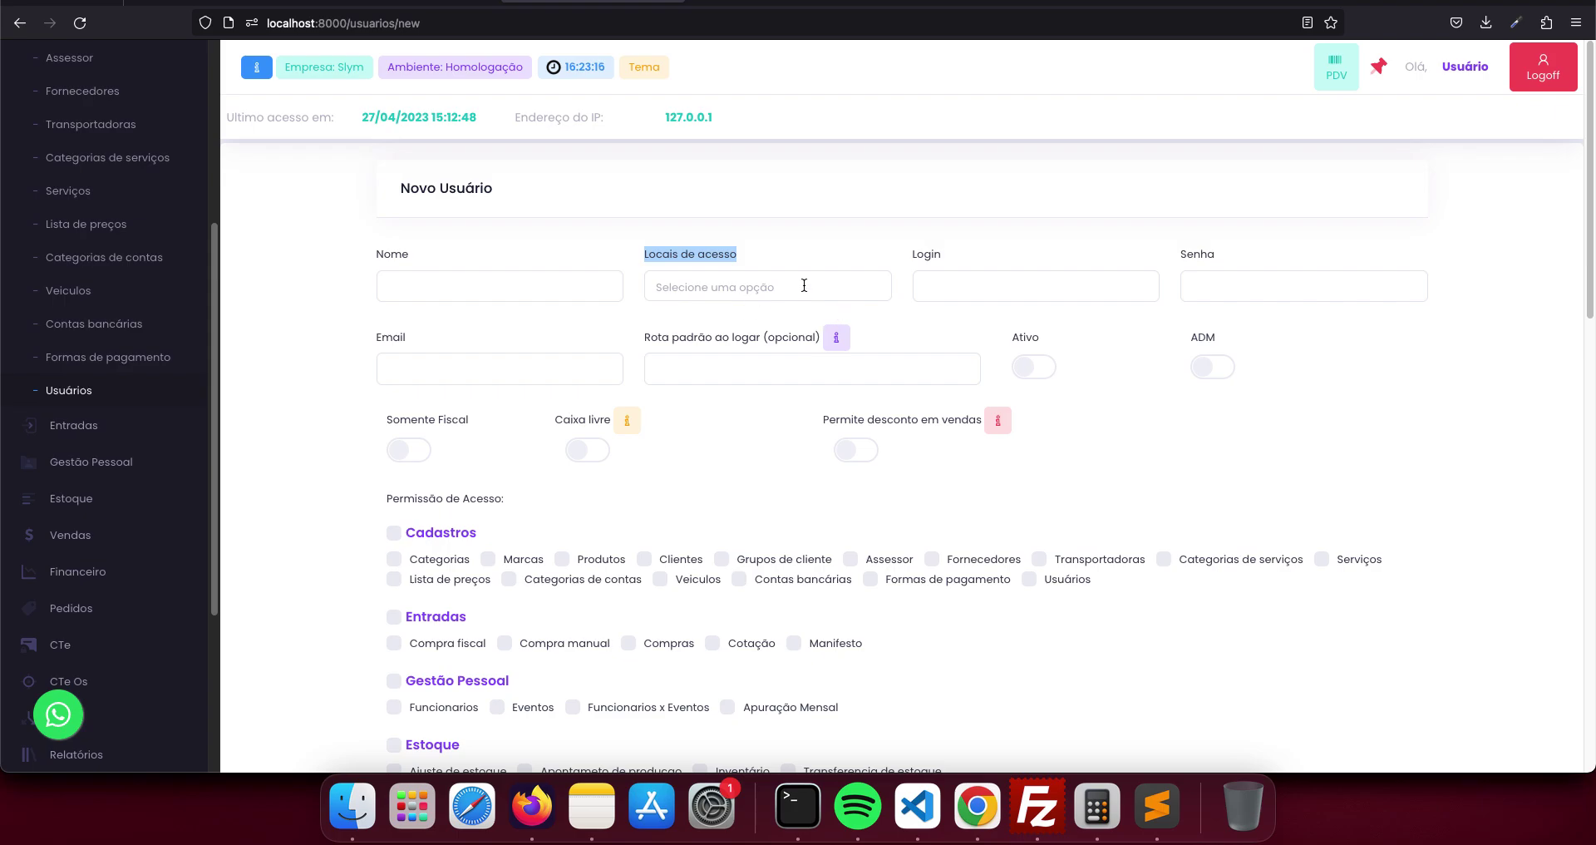
scroll(133, 540, "down", 5)
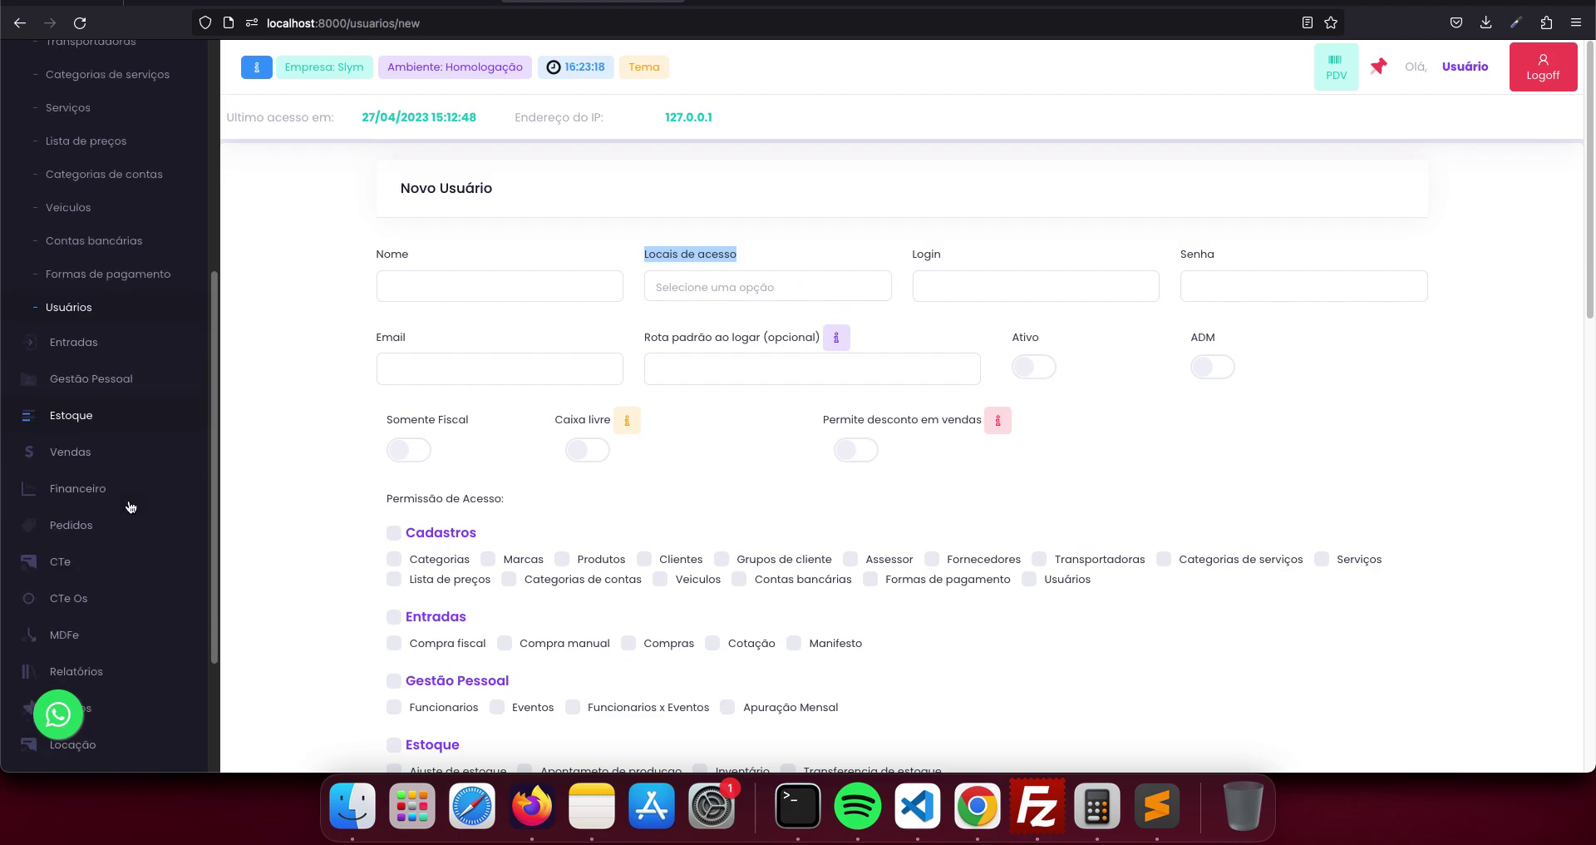
left_click(125, 661)
scroll(141, 598, "down", 4)
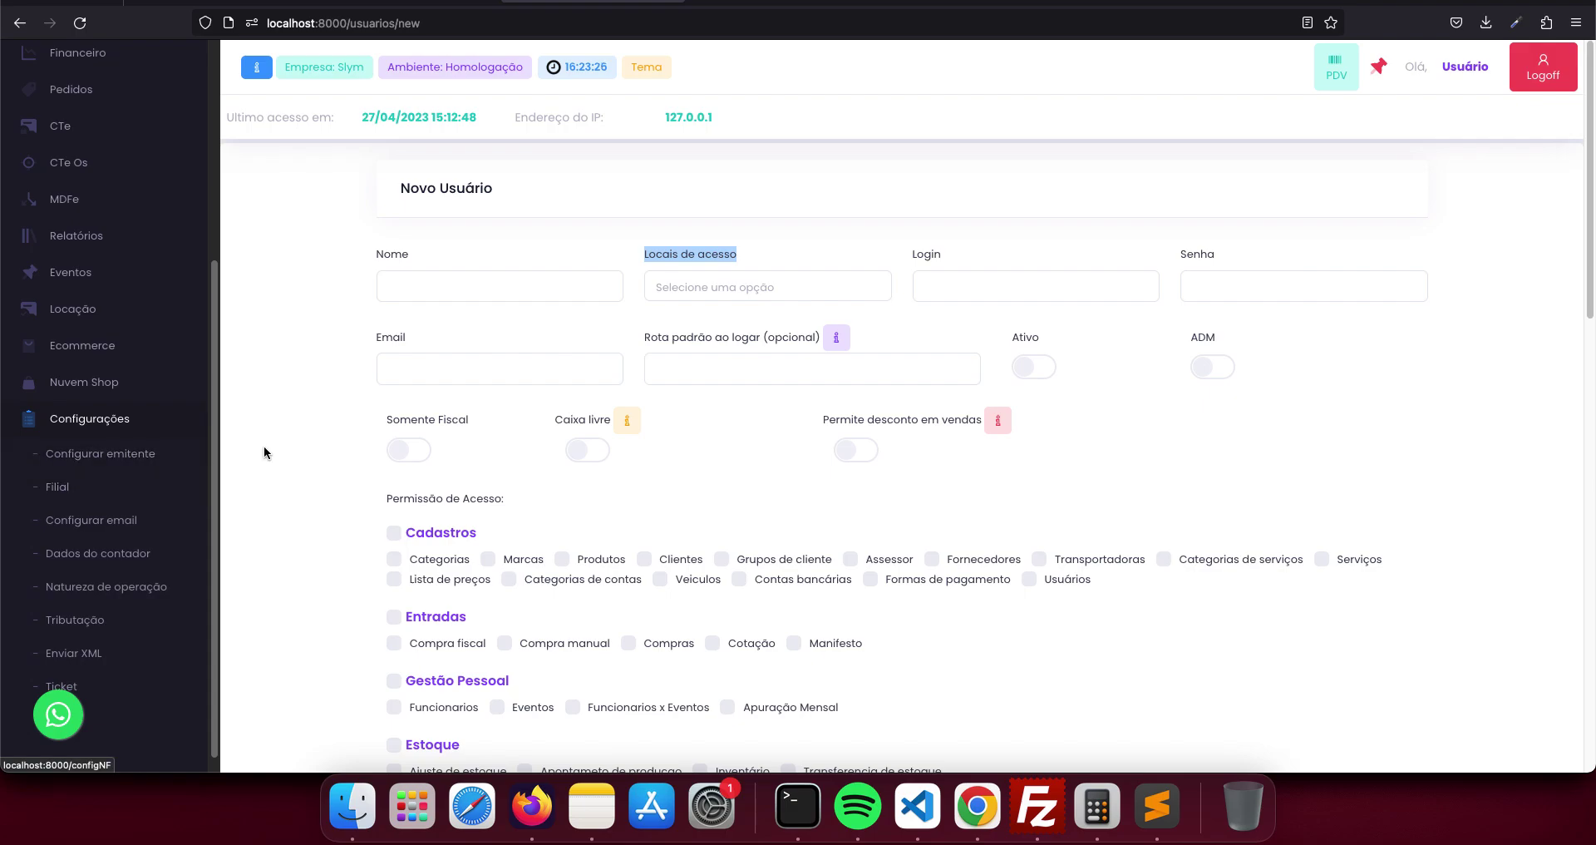
left_click(706, 287)
left_click(689, 331)
left_click(708, 358)
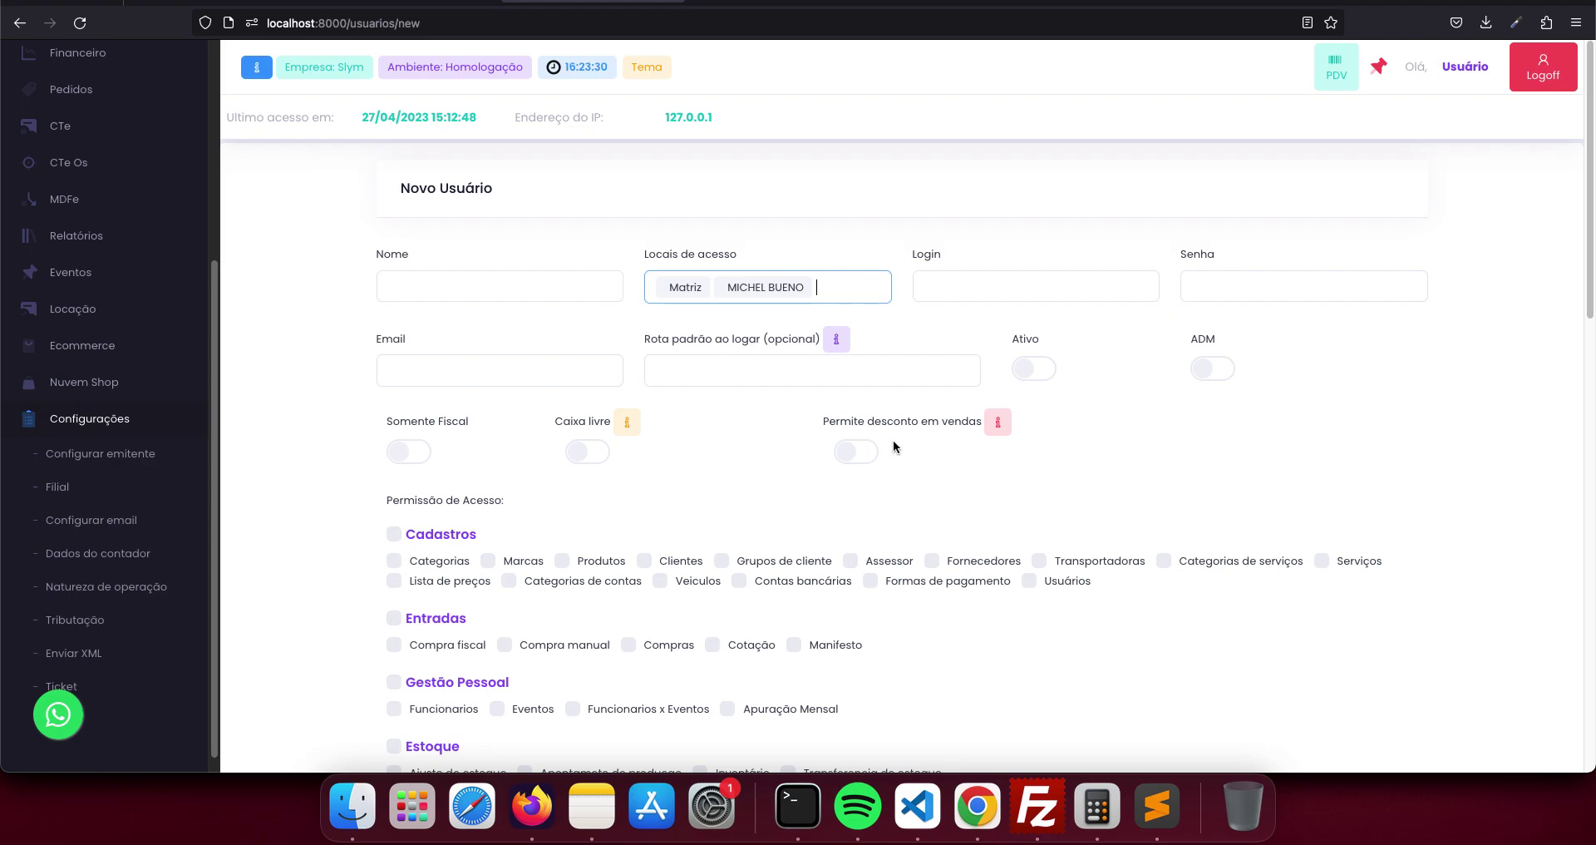
scroll(842, 594, "down", 1)
scroll(842, 594, "down", 10)
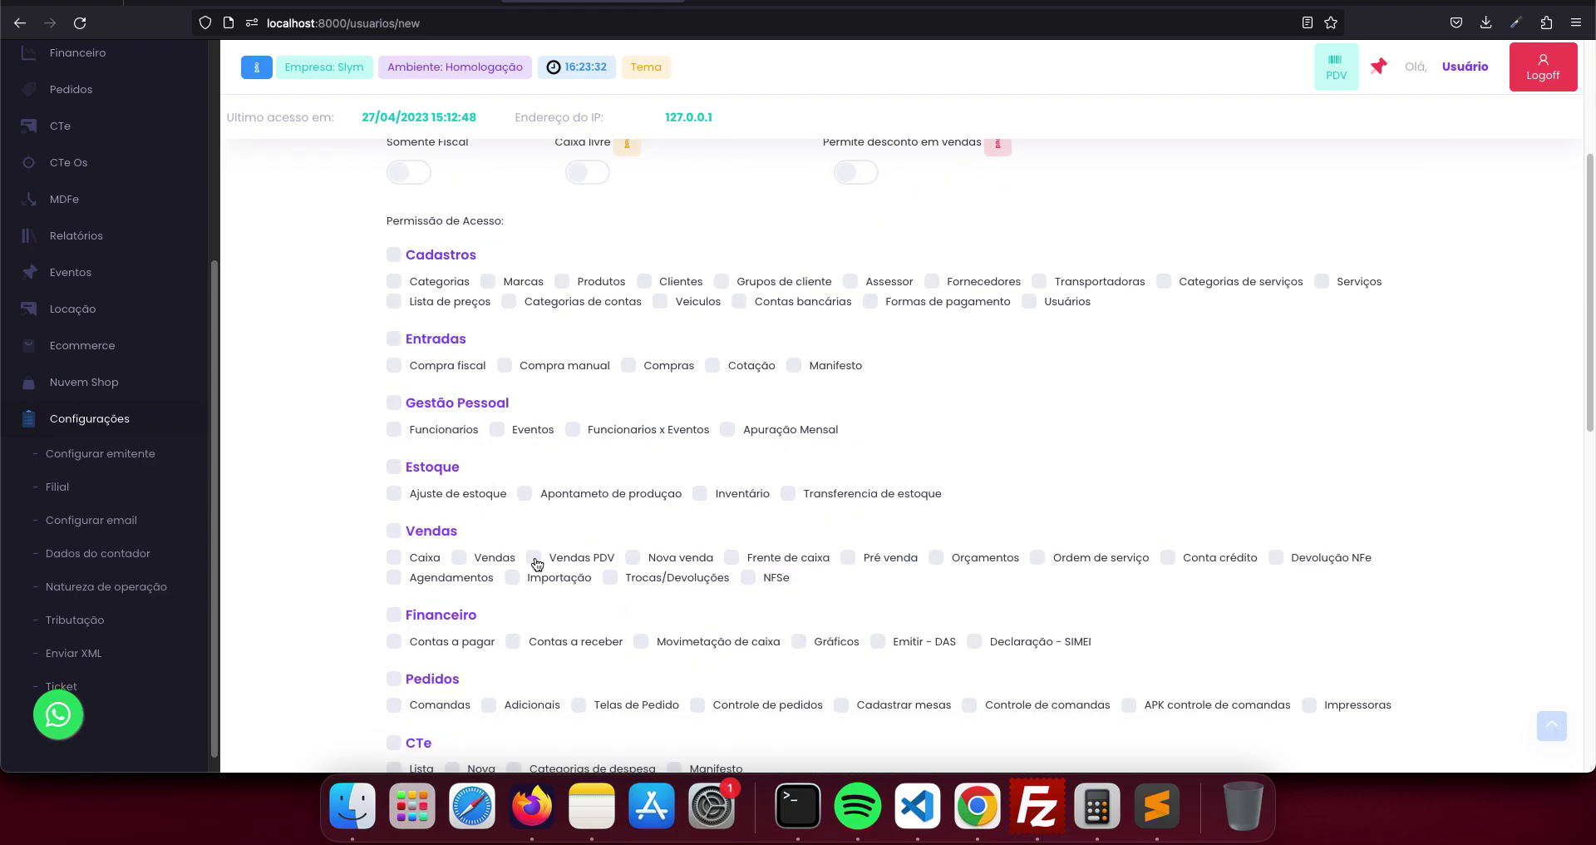
scroll(437, 513, "down", 5)
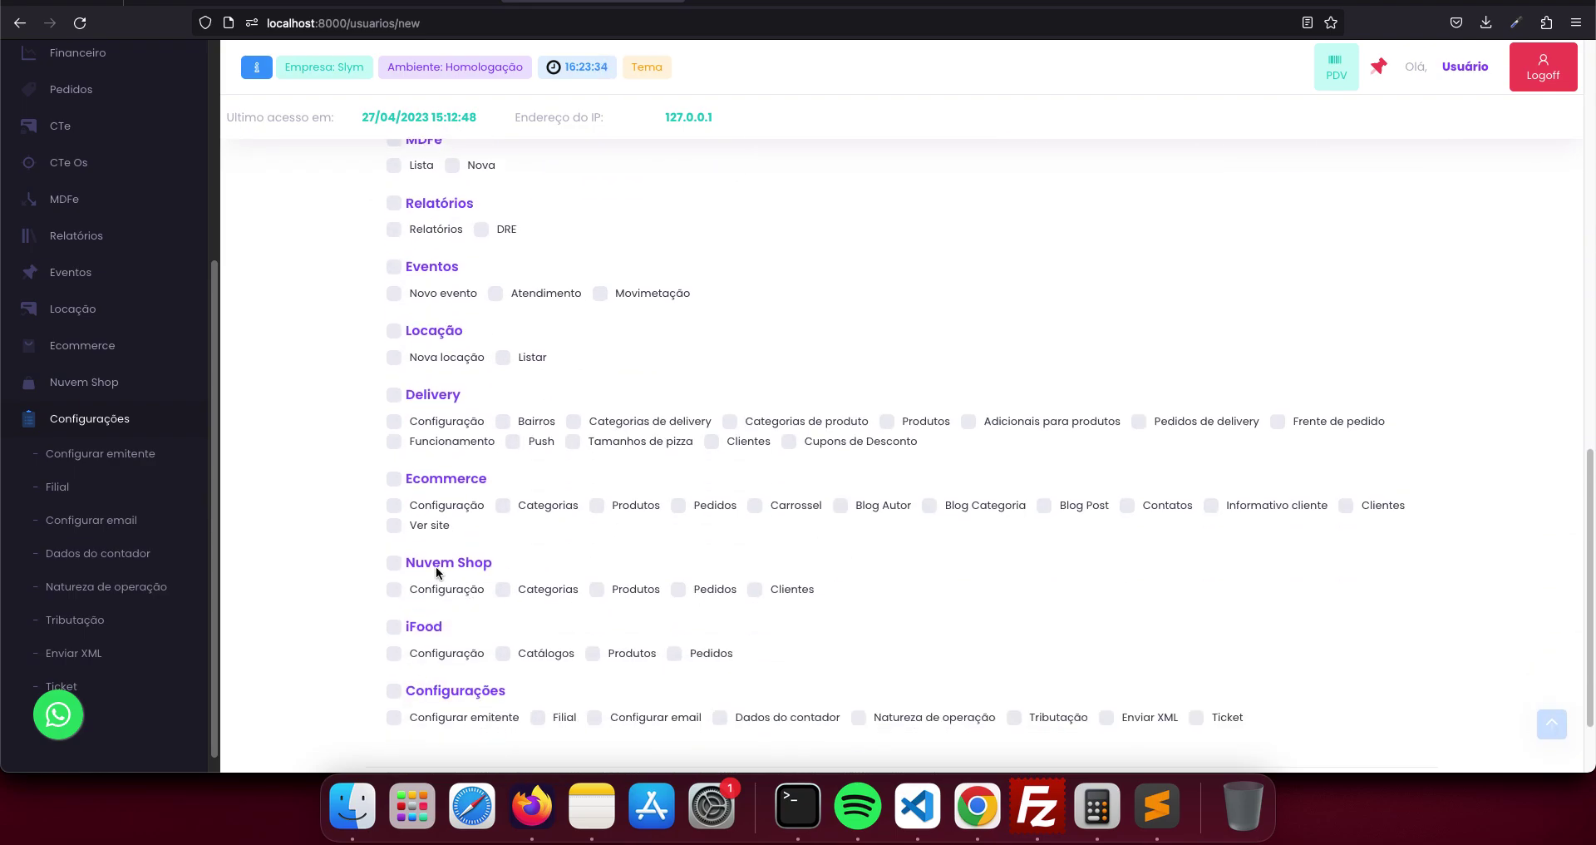
scroll(809, 583, "up", 15)
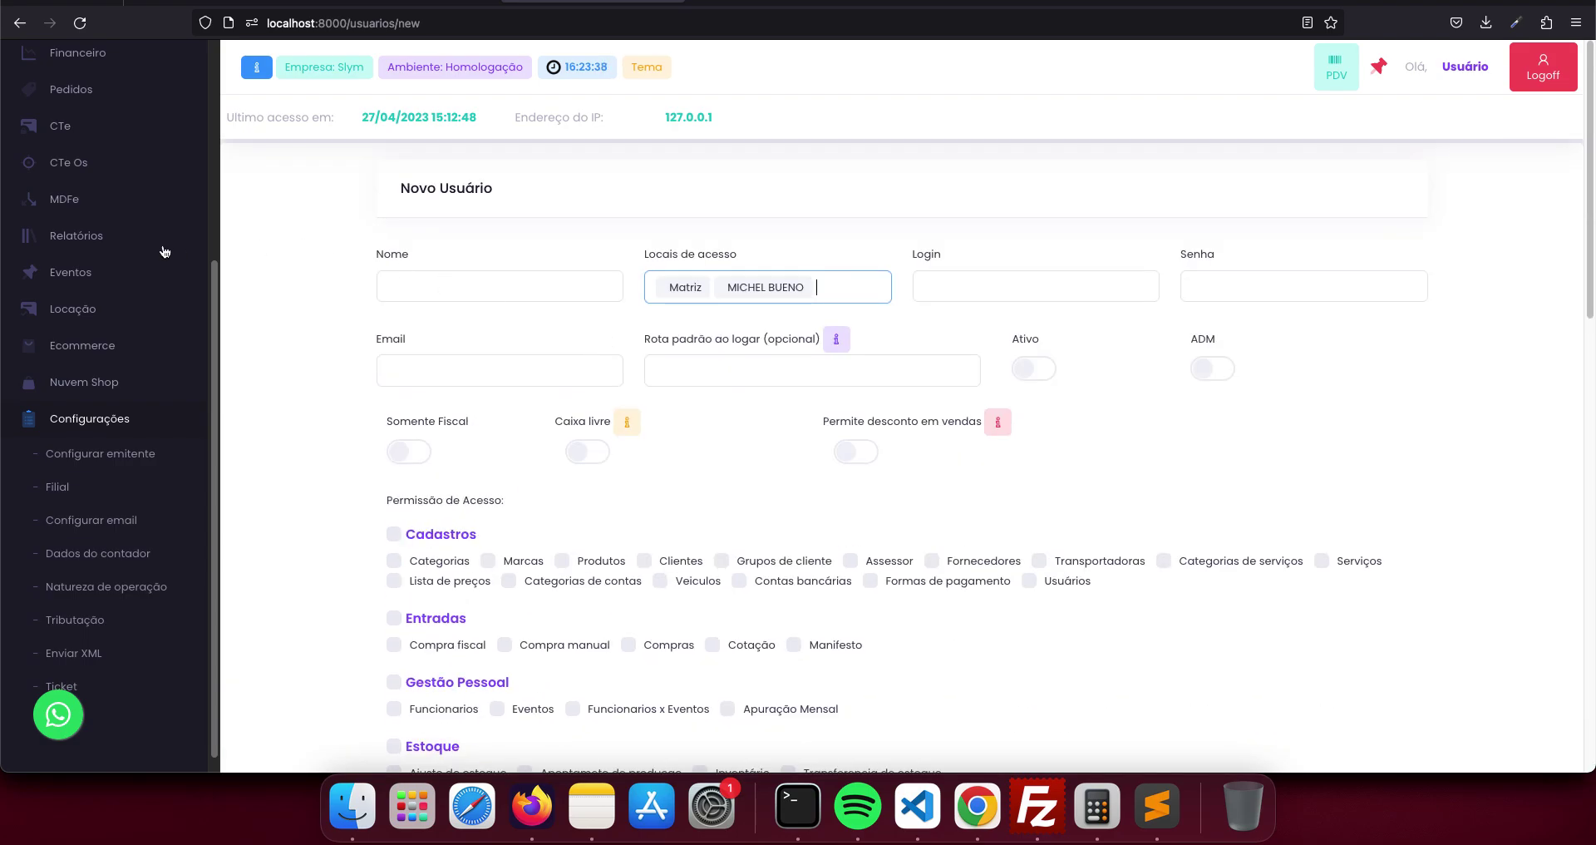
scroll(165, 251, "up", 10)
left_click(84, 175)
- Go to Cadastros > Produtos and start a Novo Produto
left_click(96, 284)
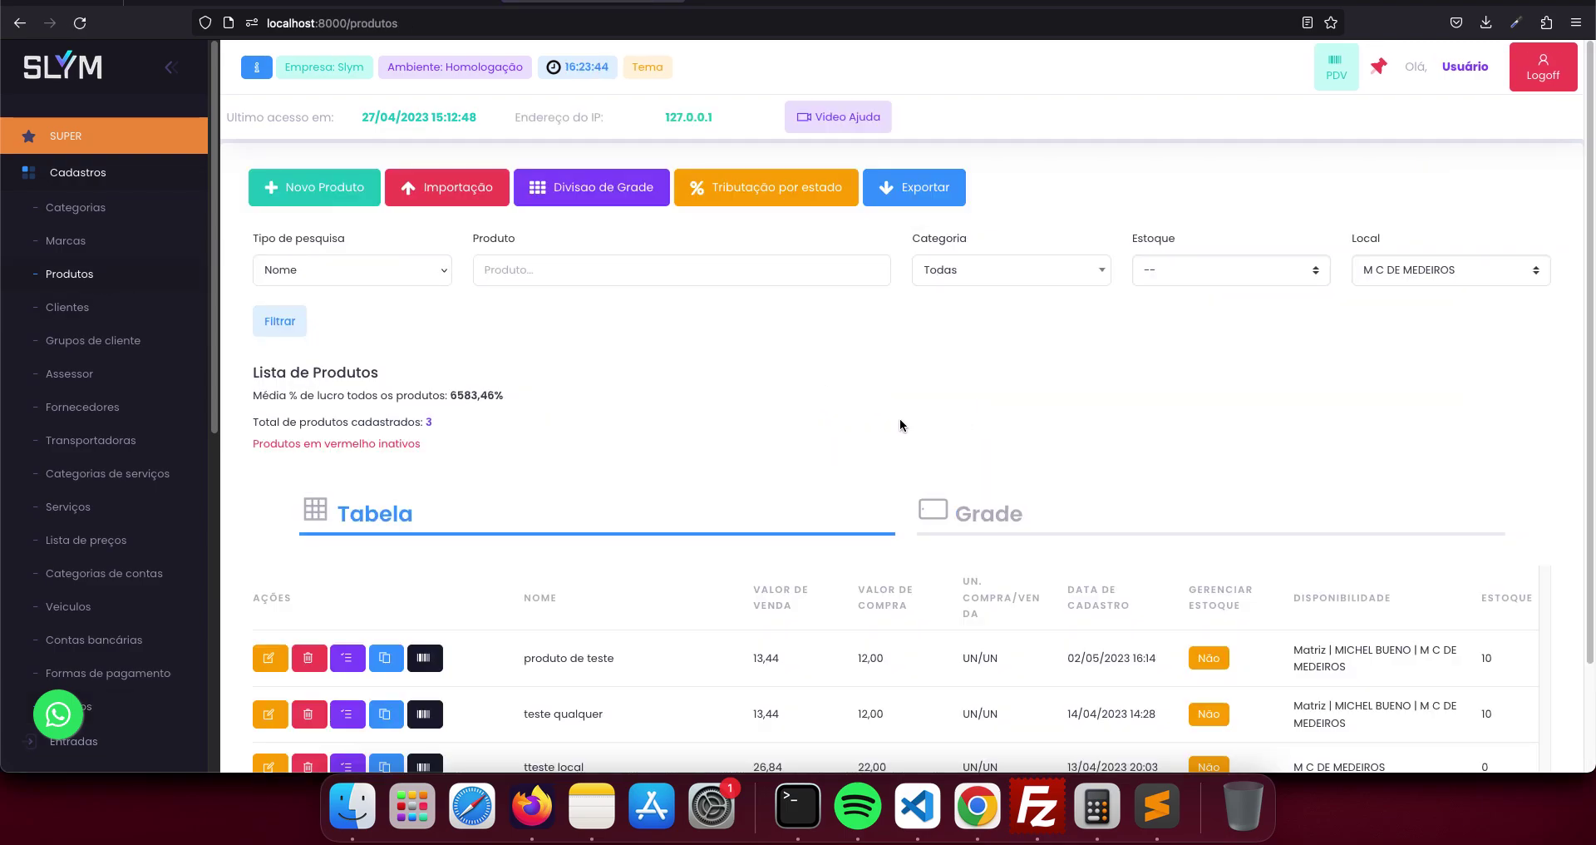
left_click(328, 191)
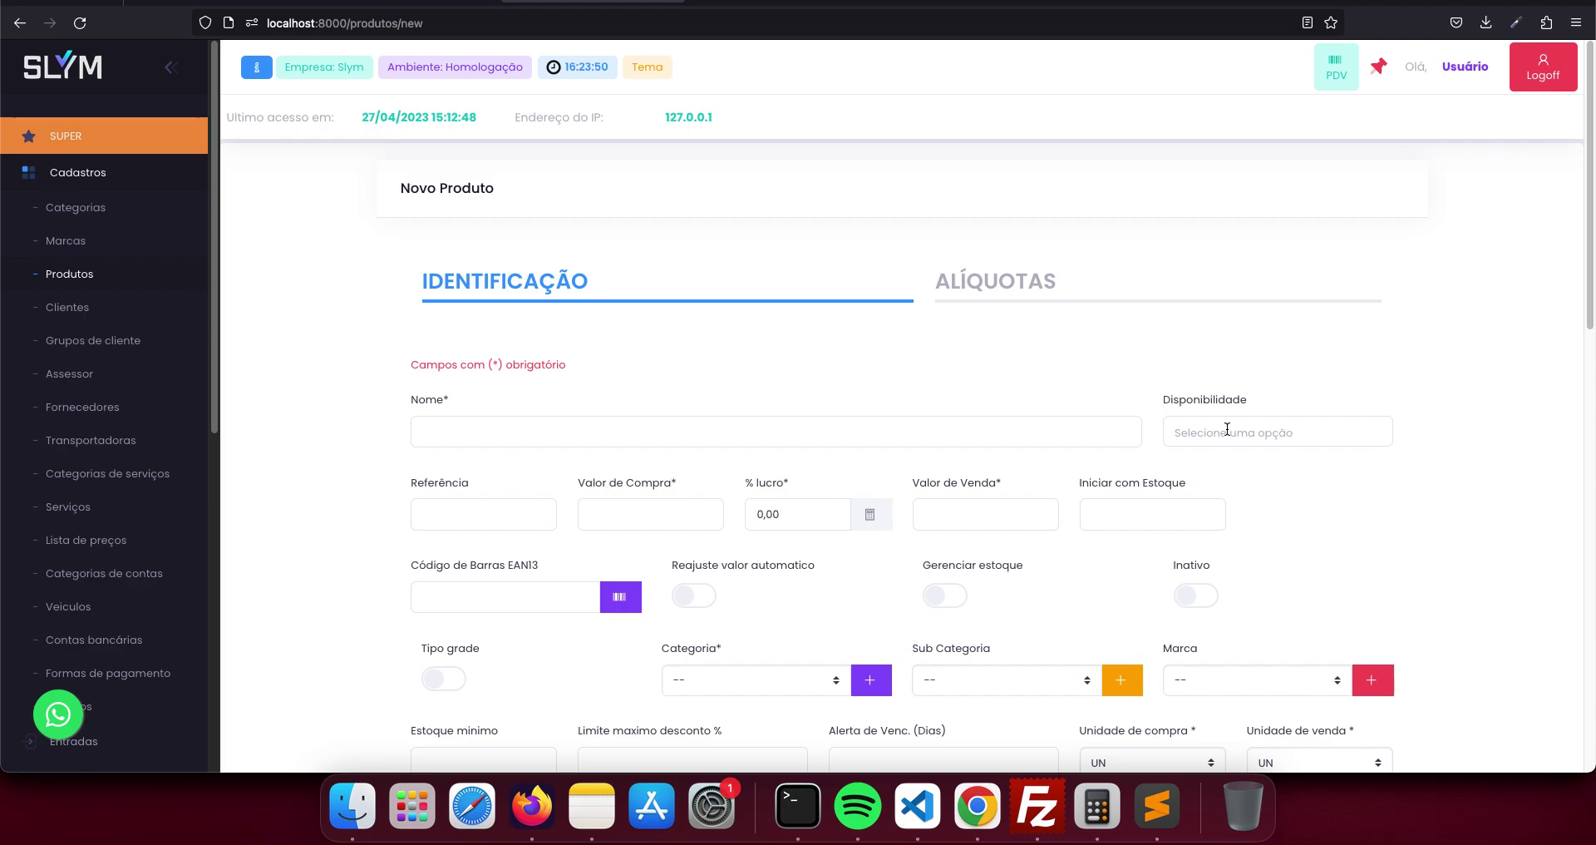
left_click(1168, 441)
left_click(1242, 471)
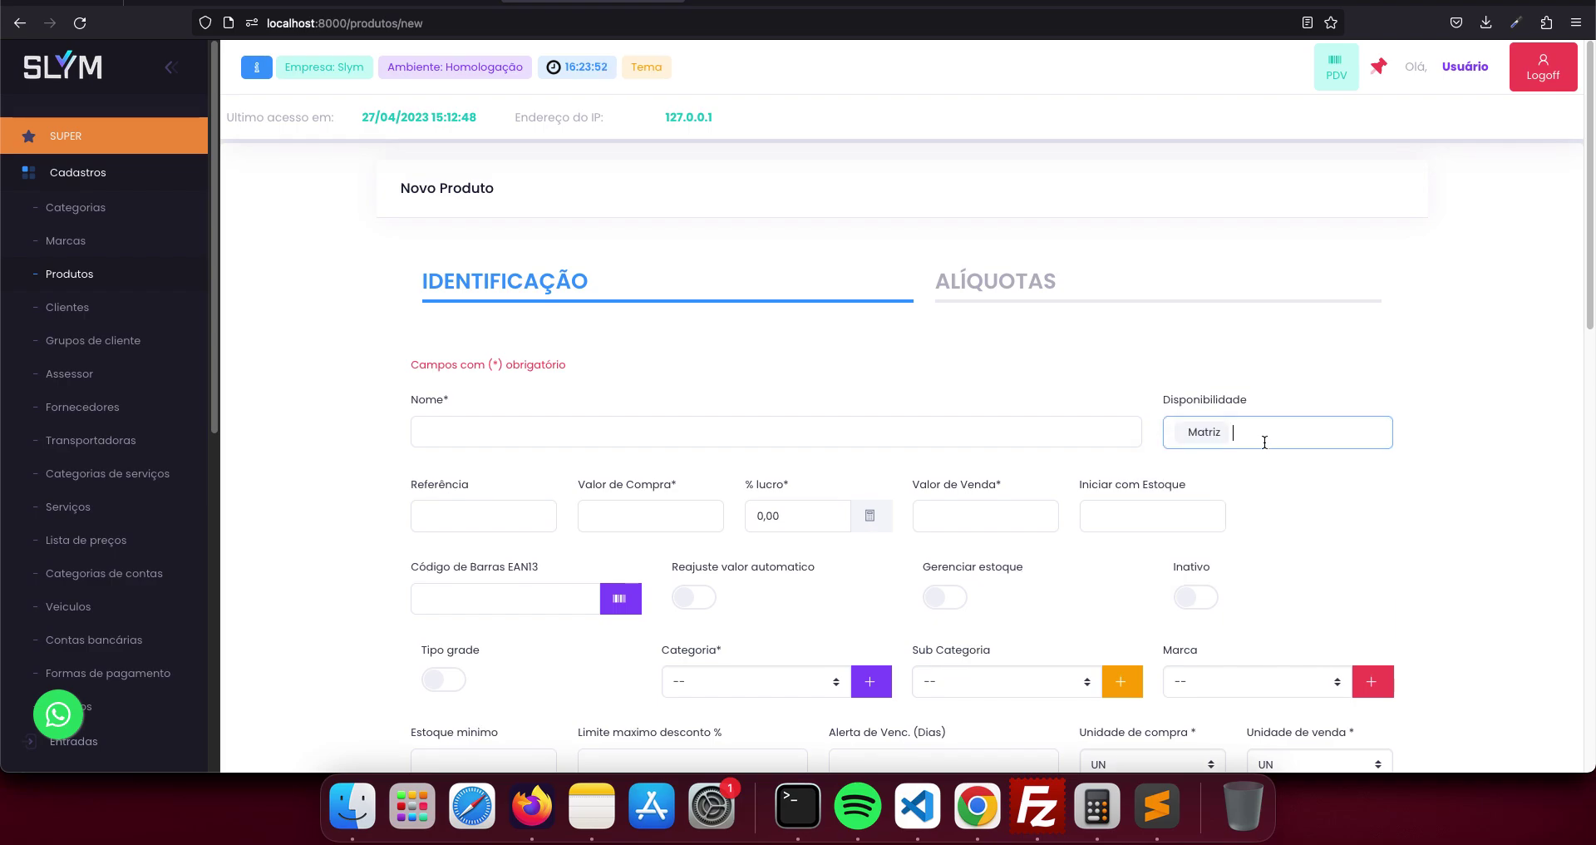
left_click(1268, 438)
left_click(1267, 502)
left_click(923, 433)
type("teste de local")
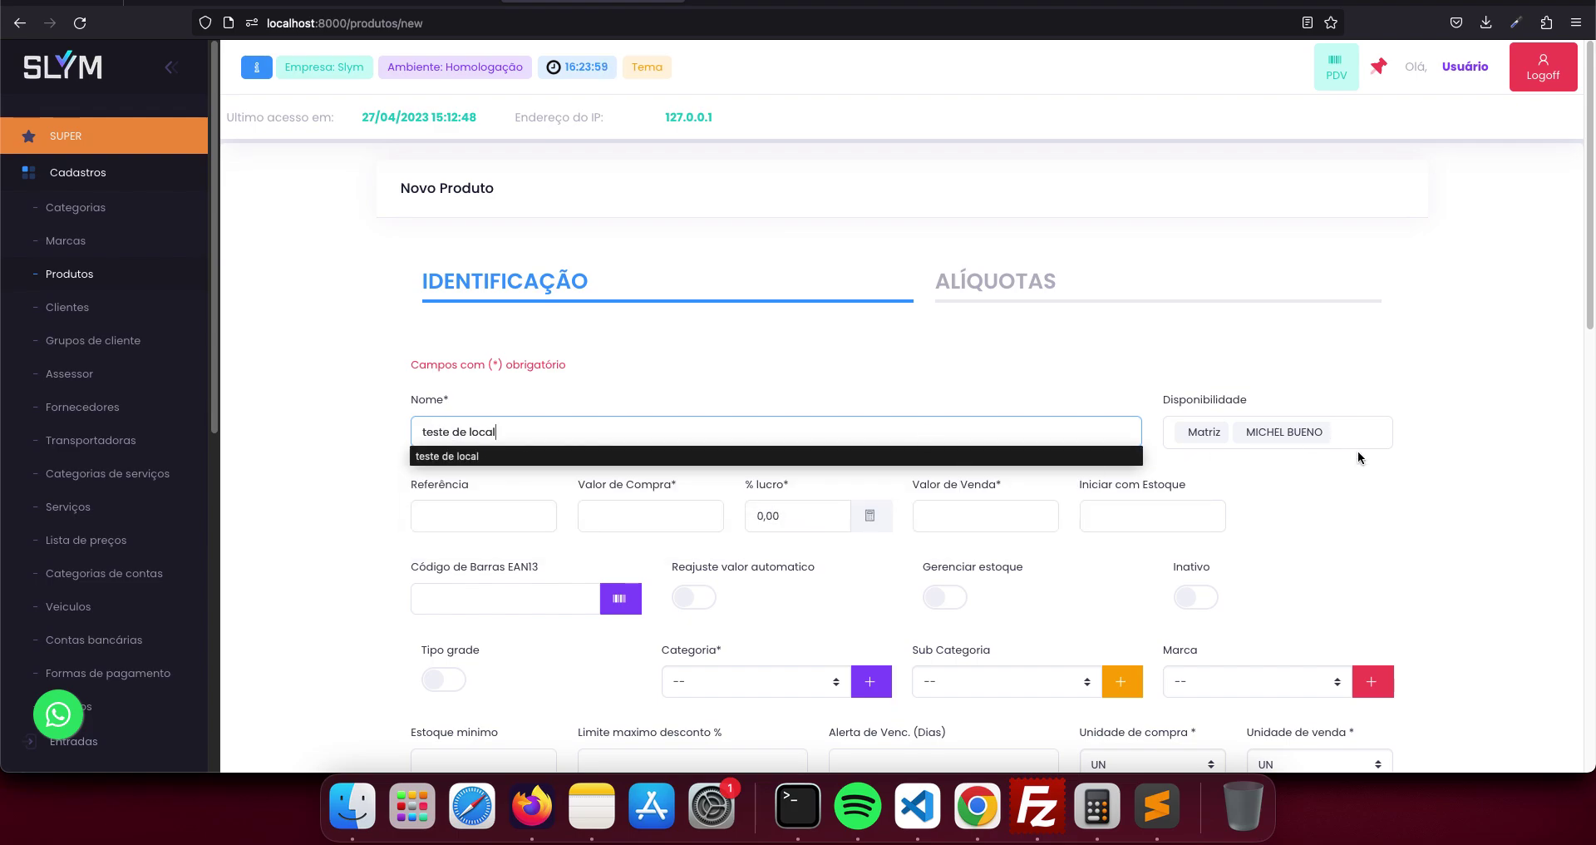
left_click(1360, 457)
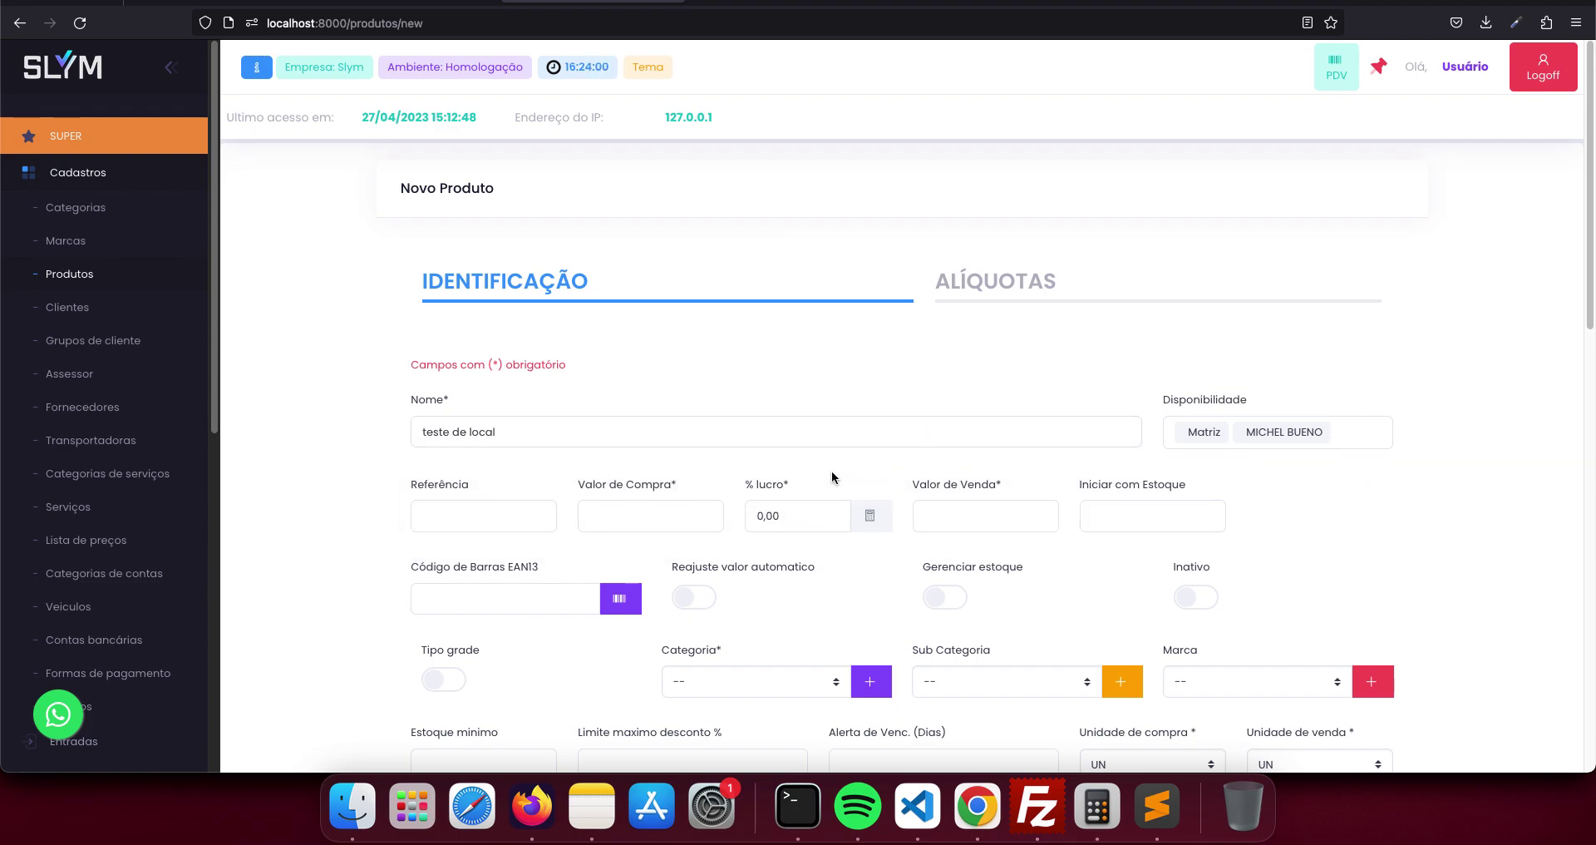
- Set purchase price 120,00 with 100% profit, category Bebidas, and save the product
left_click(657, 515)
type("1,20")
key("Tab")
type("100")
key("Tab")
scroll(766, 531, "down", 3)
left_click(766, 535)
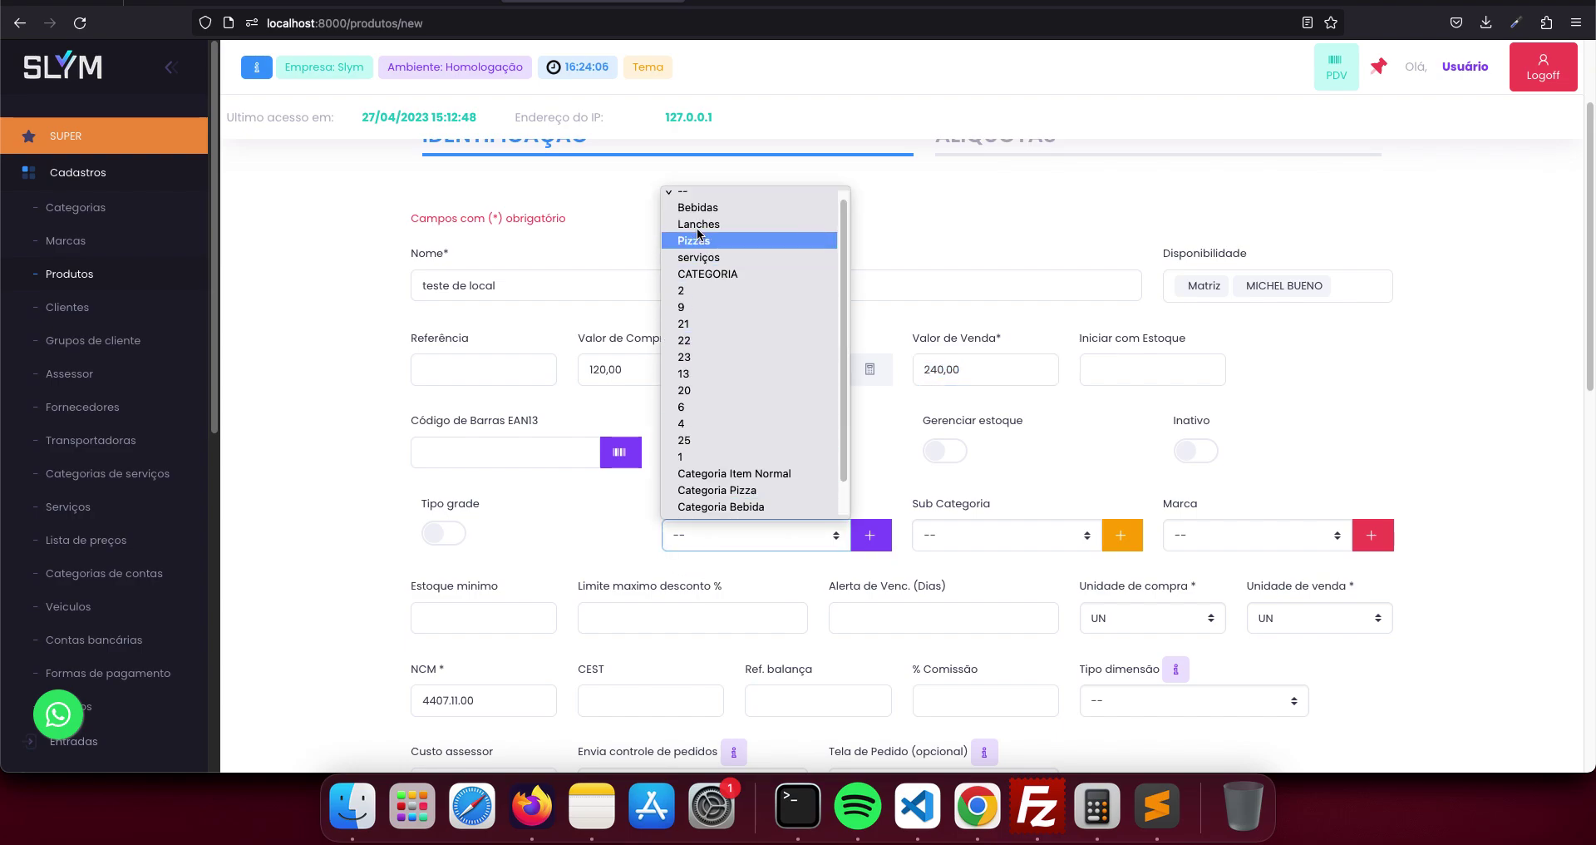
left_click(689, 214)
scroll(914, 525, "down", 15)
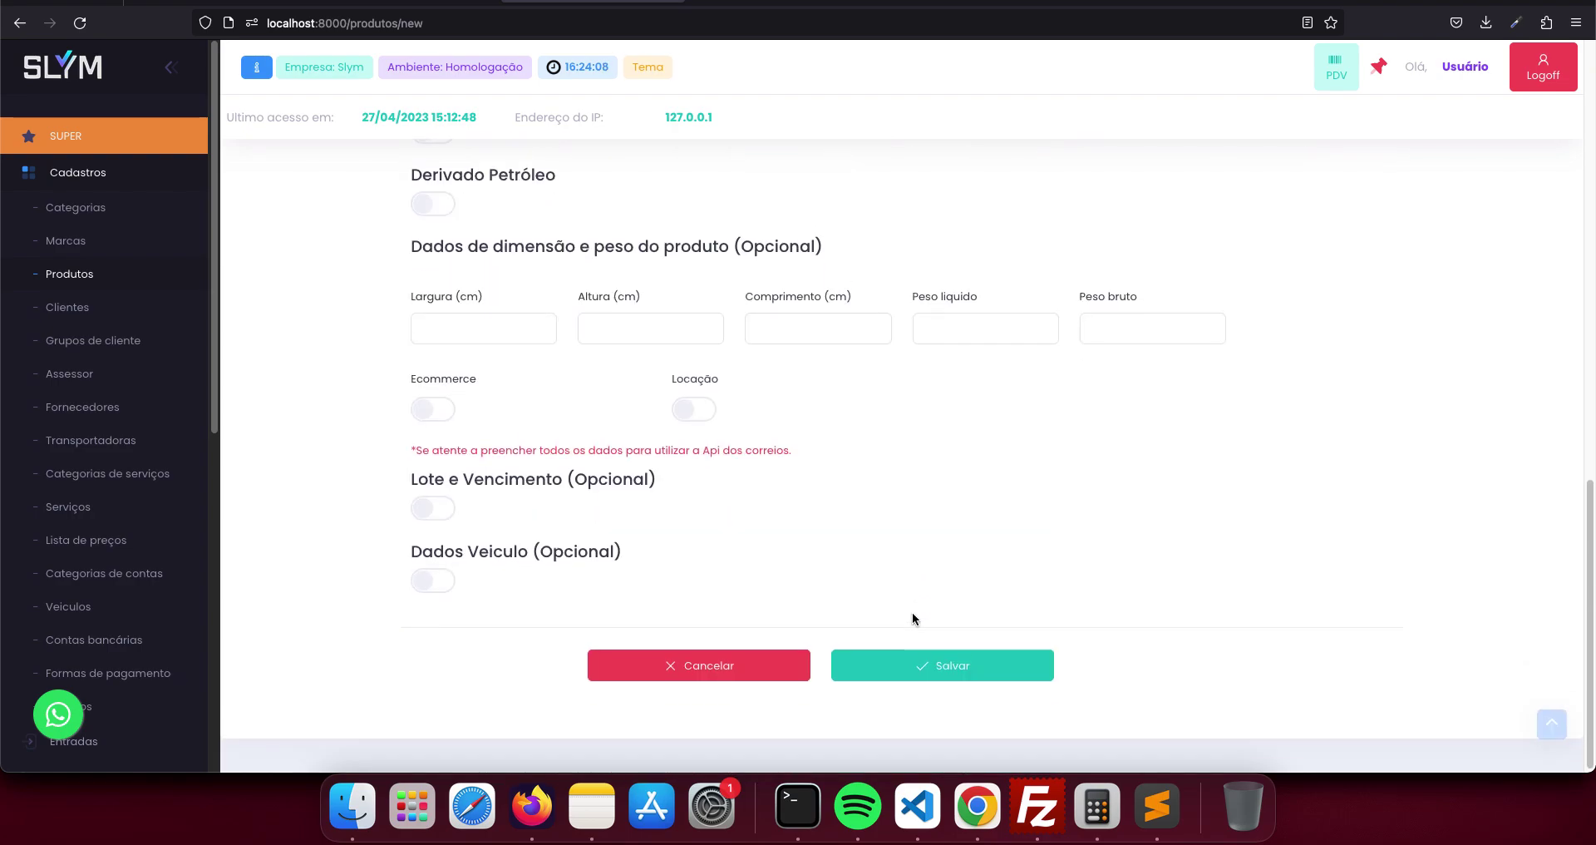
left_click(962, 664)
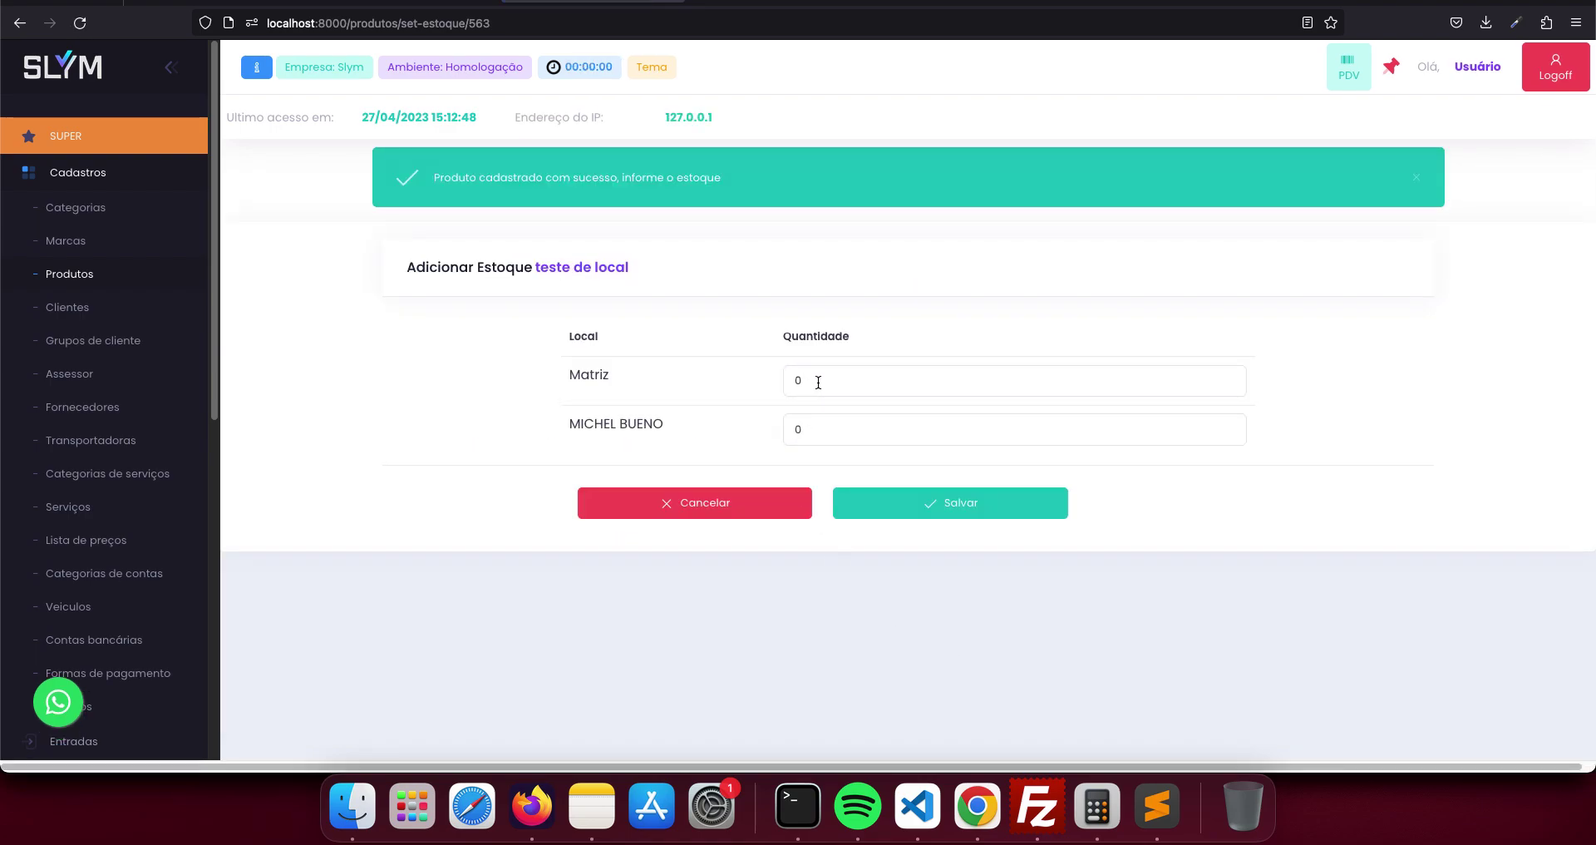
left_click(818, 381)
type("10")
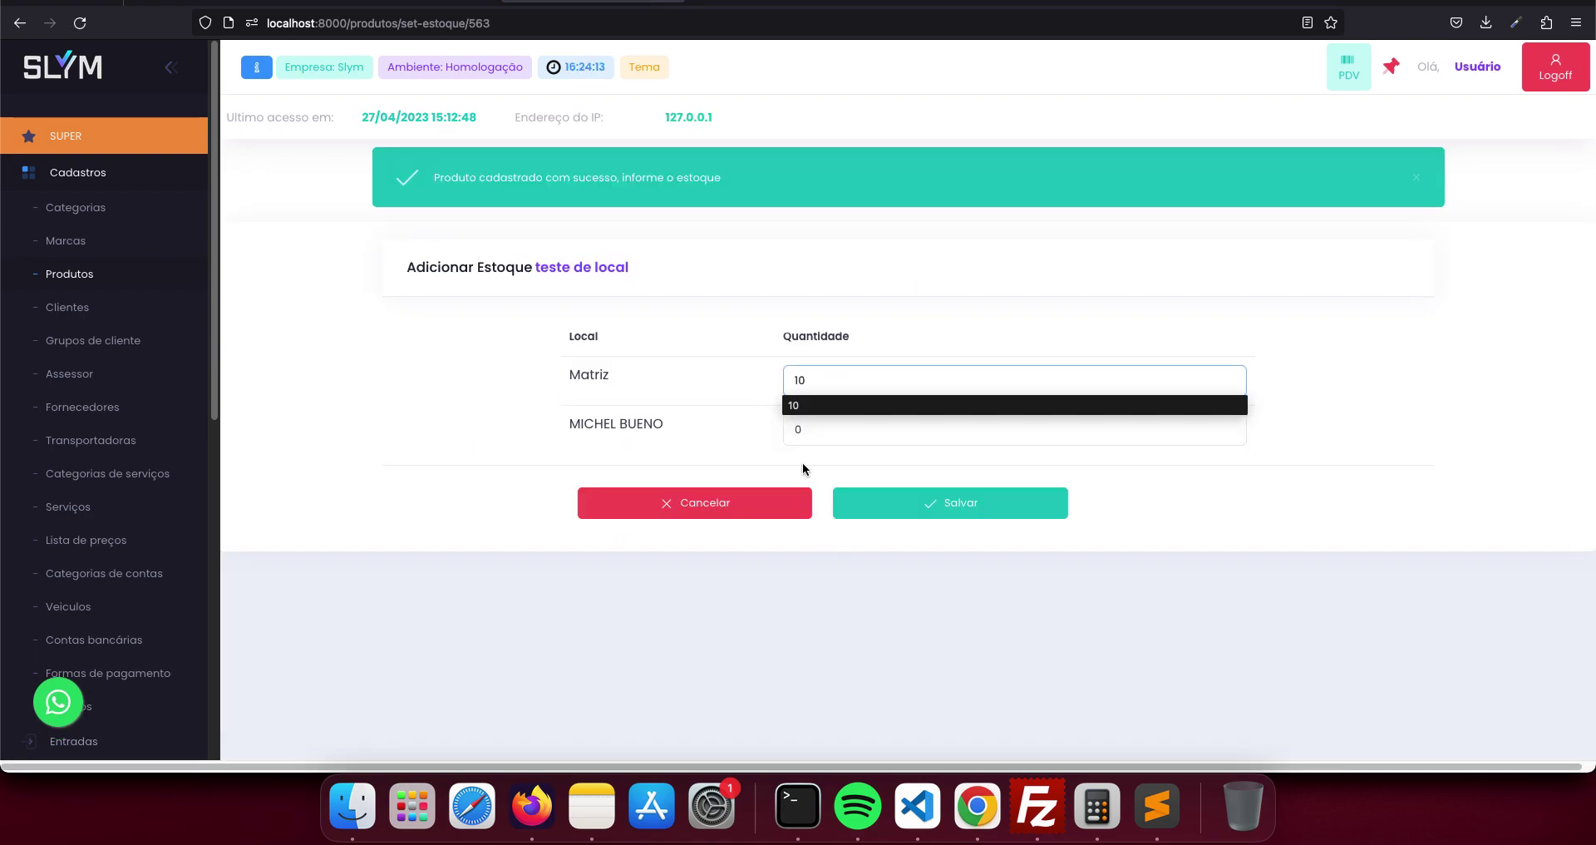
left_click(818, 430)
type("20")
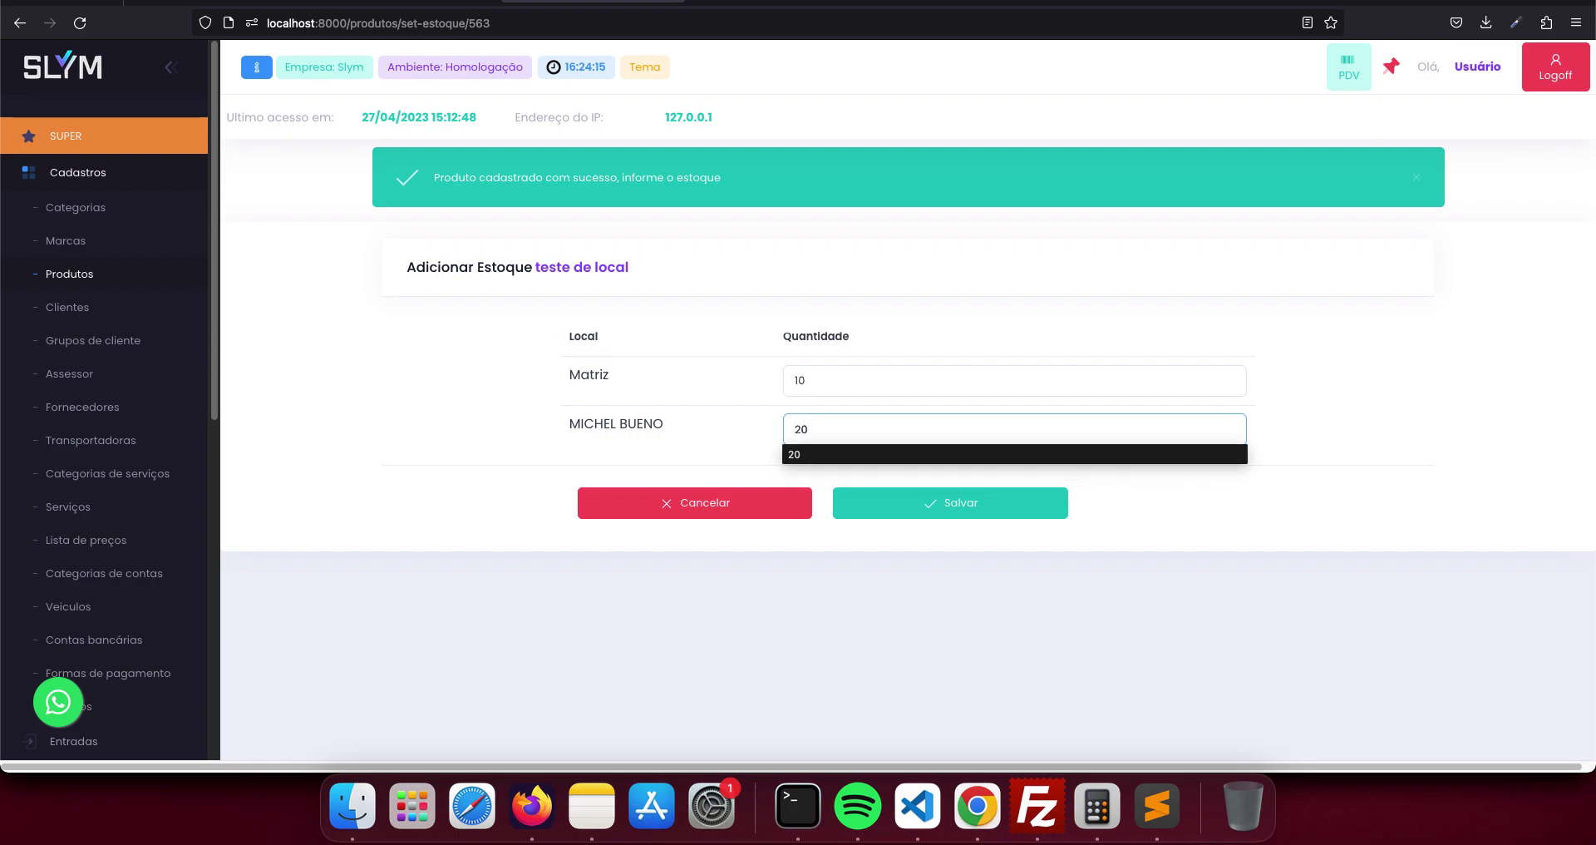
left_click(926, 513)
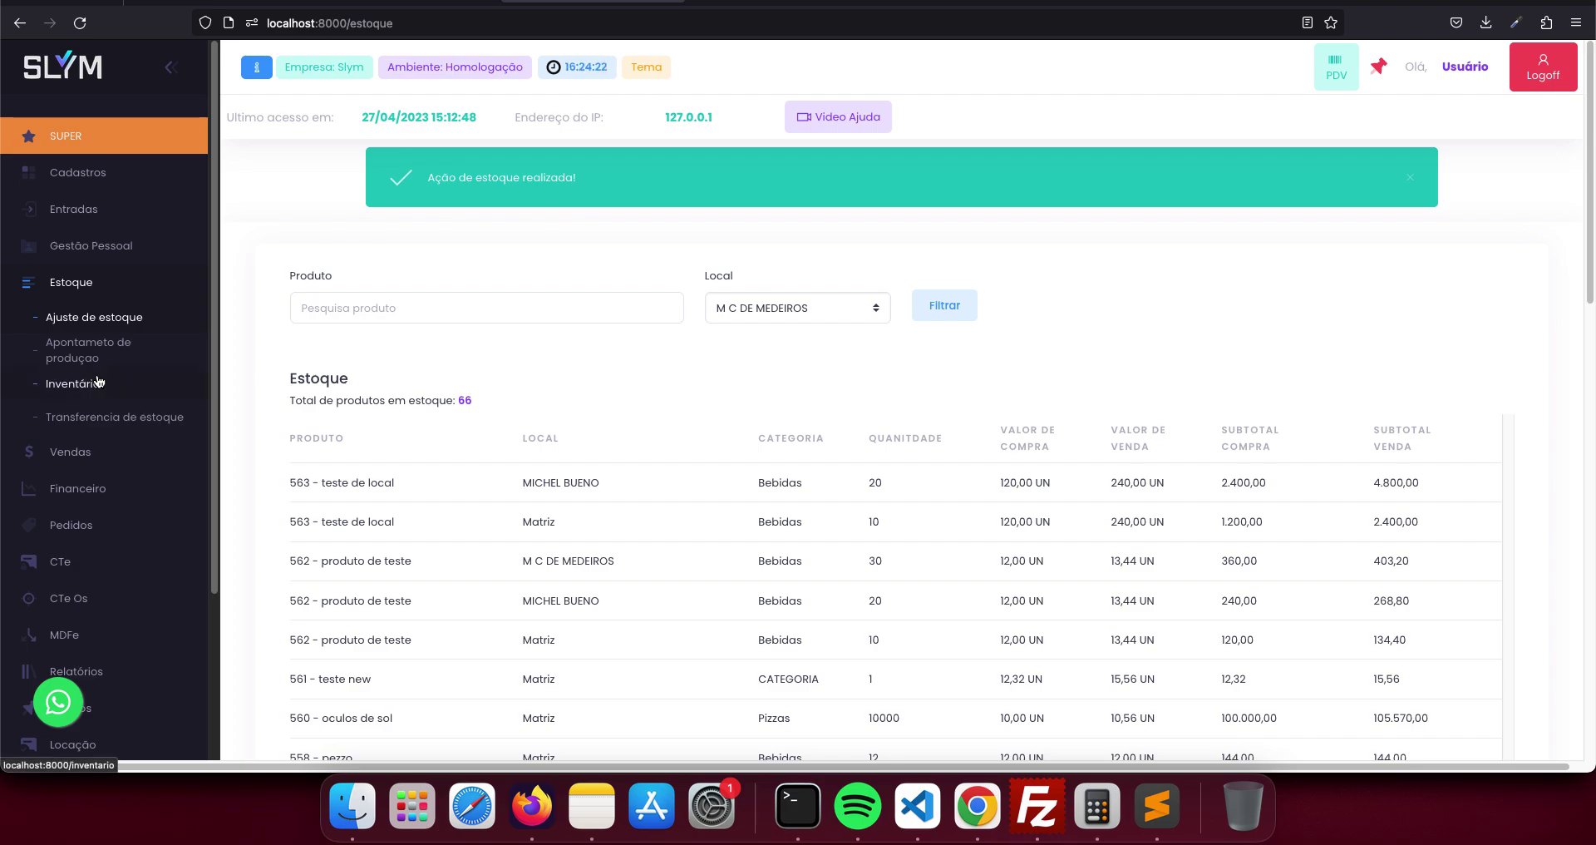
- Start a new sale keeping location M C DE MEDEIROS, then open Financeiro > Gráficos
left_click(84, 452)
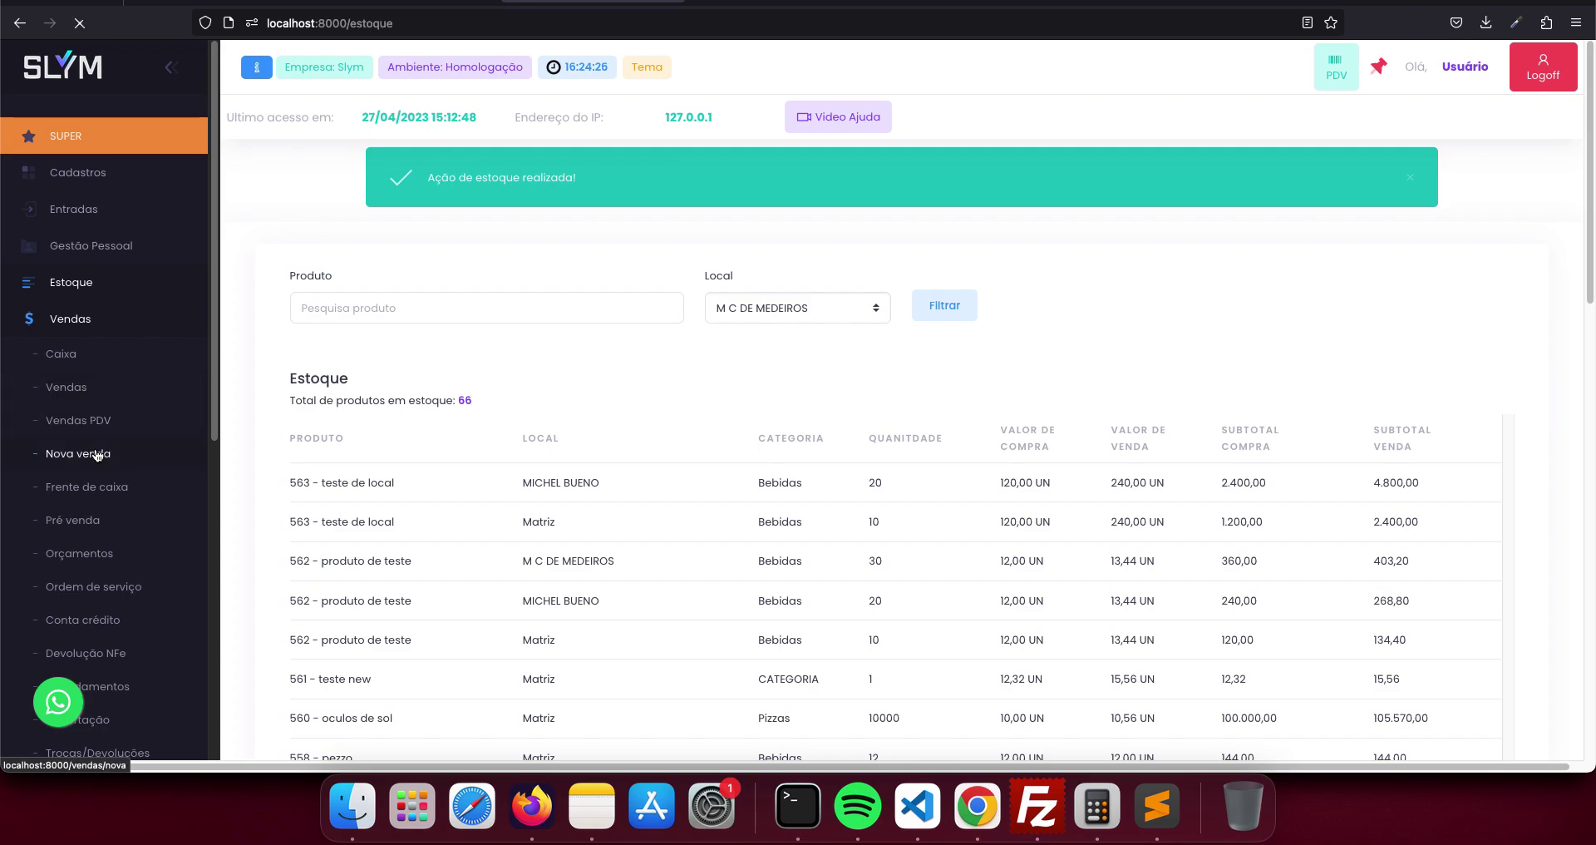
left_click(98, 454)
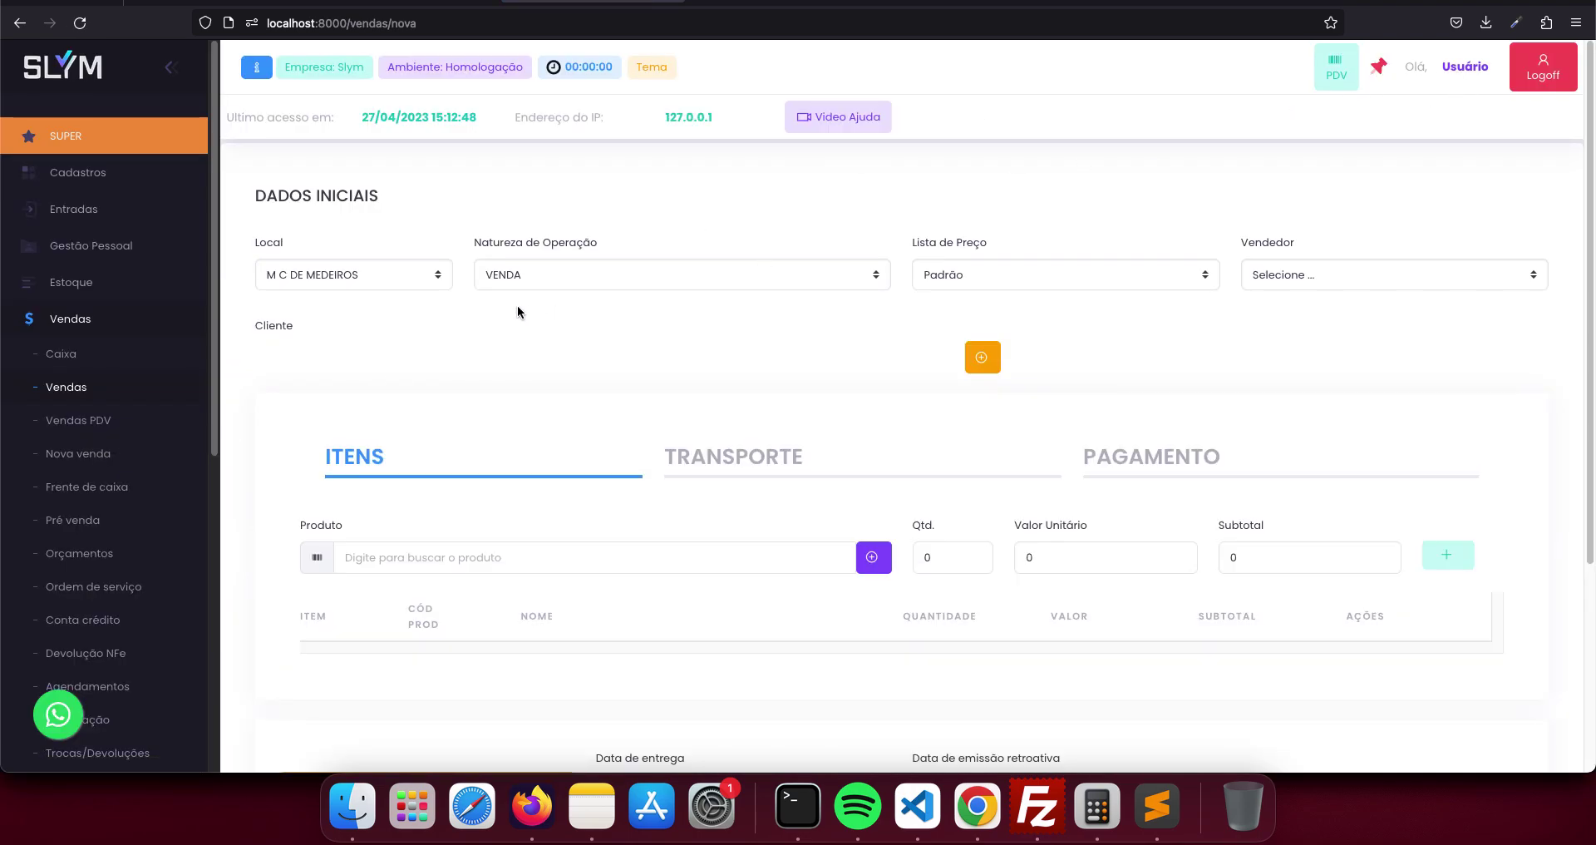
left_click(399, 274)
left_click(399, 267)
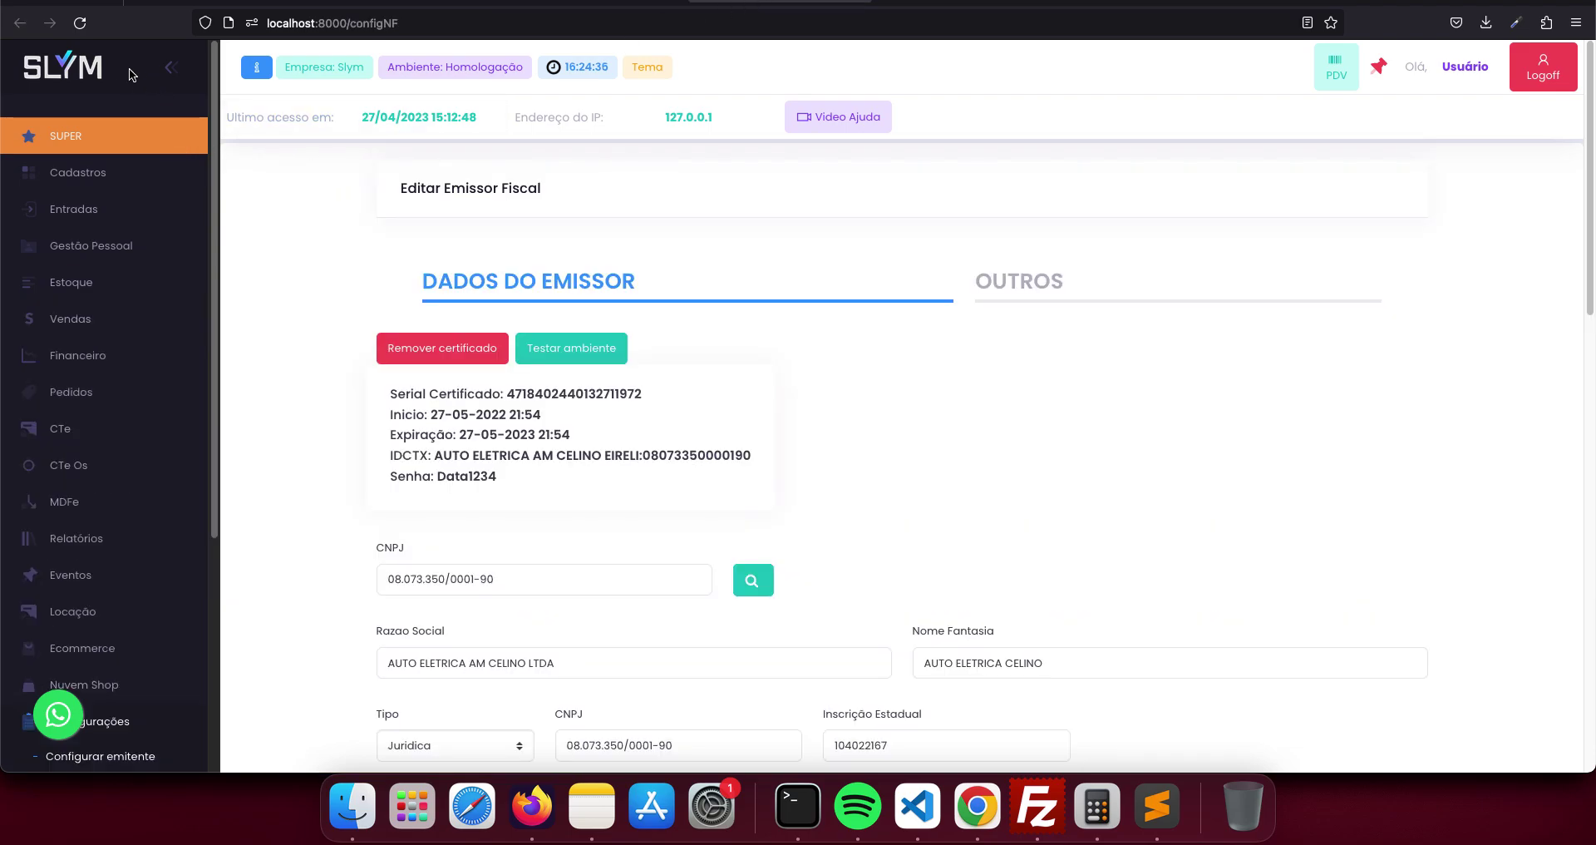
left_click(83, 72)
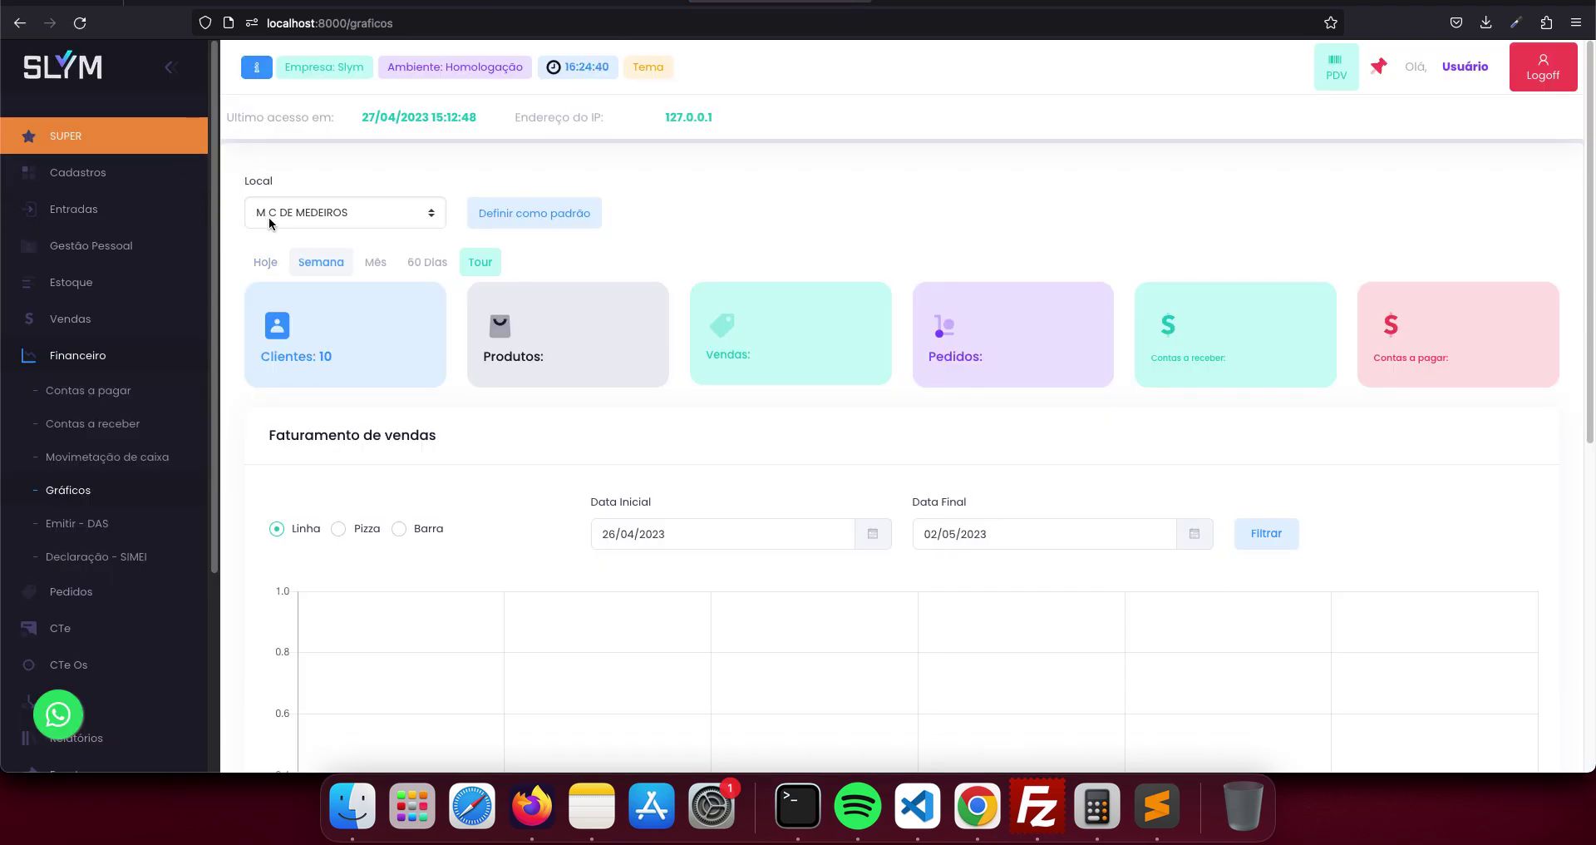
- Switch the charts dashboard to Matriz, set it as default location, and dismiss the confirmation
left_click(430, 214)
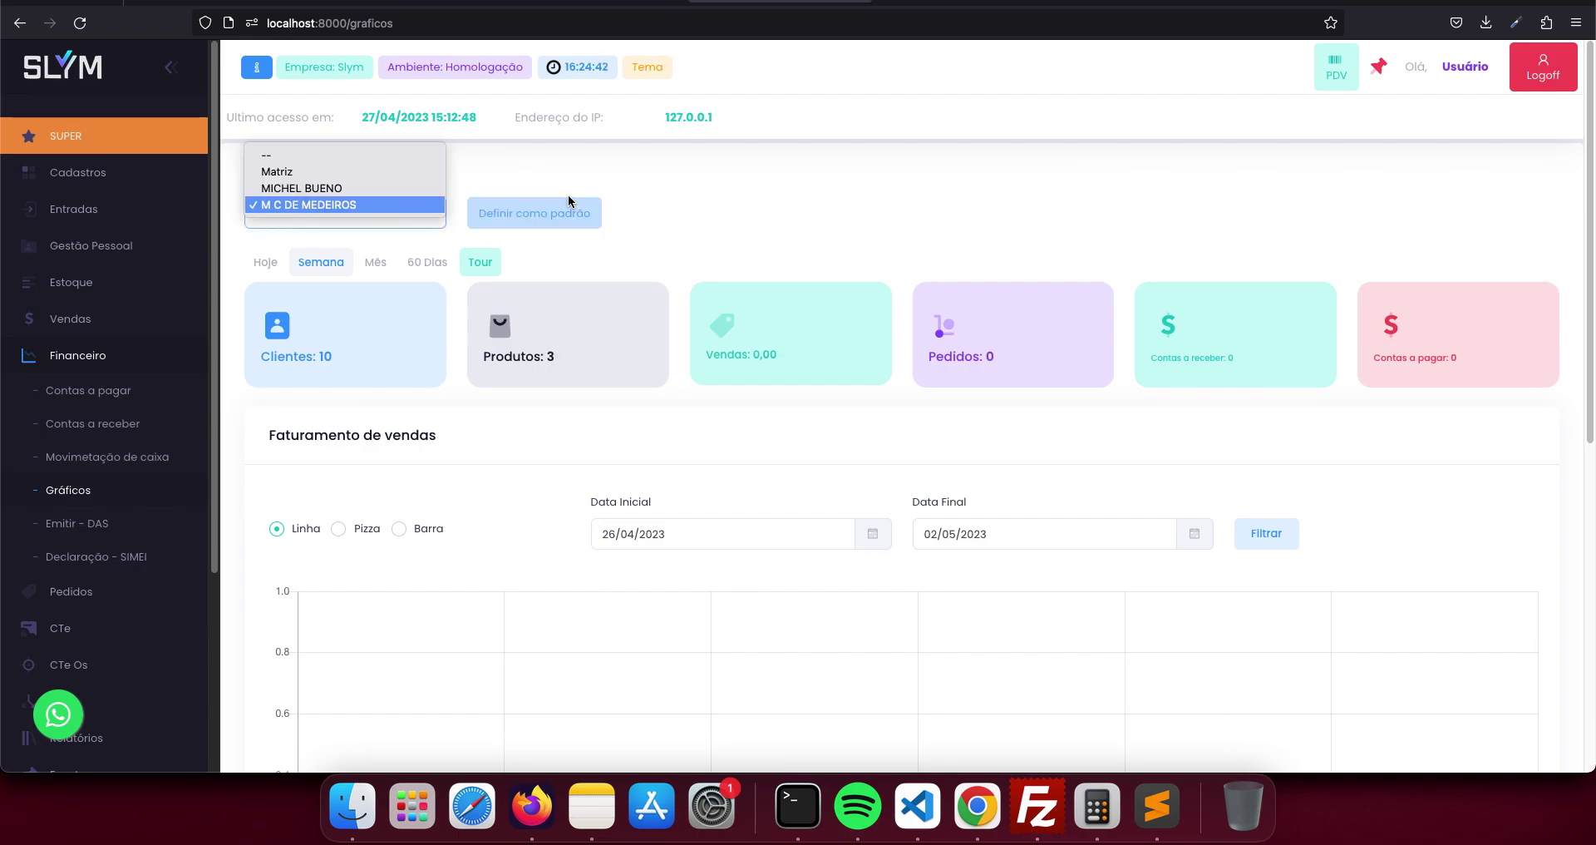
left_click(341, 174)
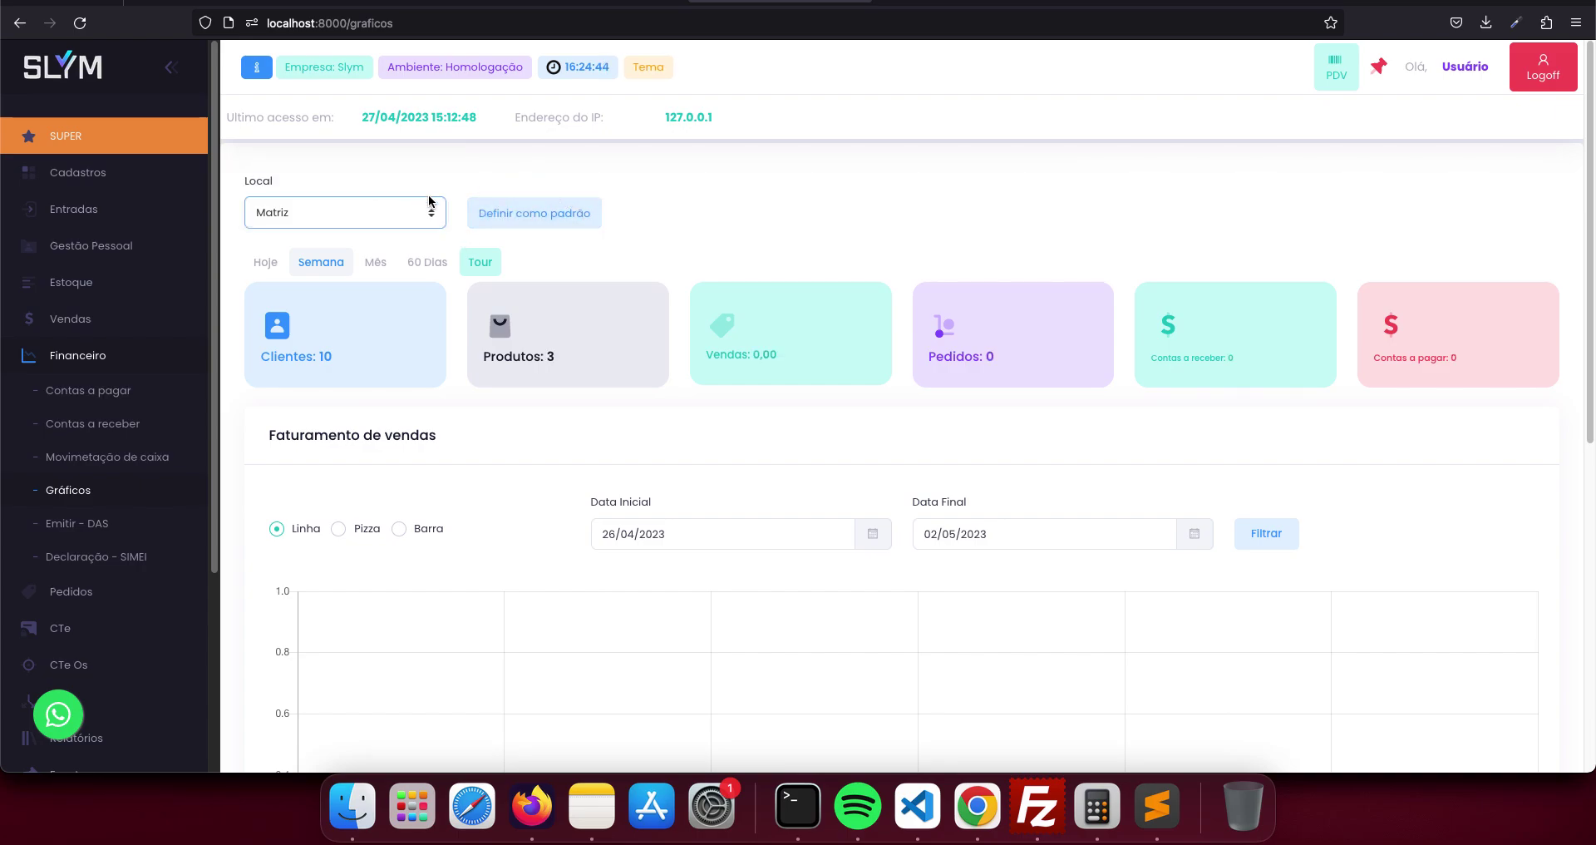
left_click(493, 214)
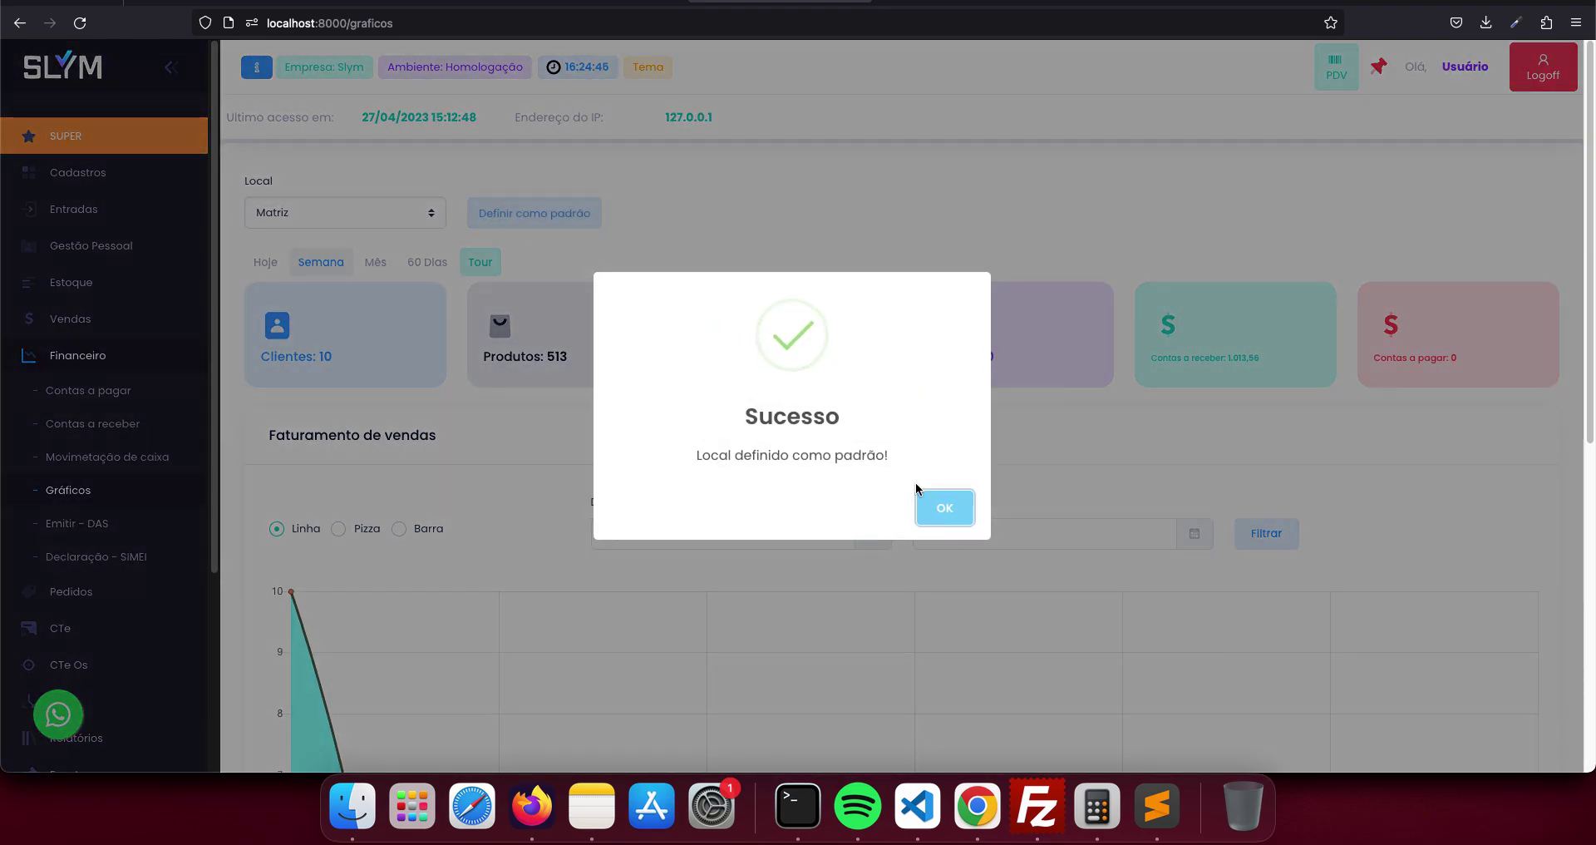
left_click(940, 503)
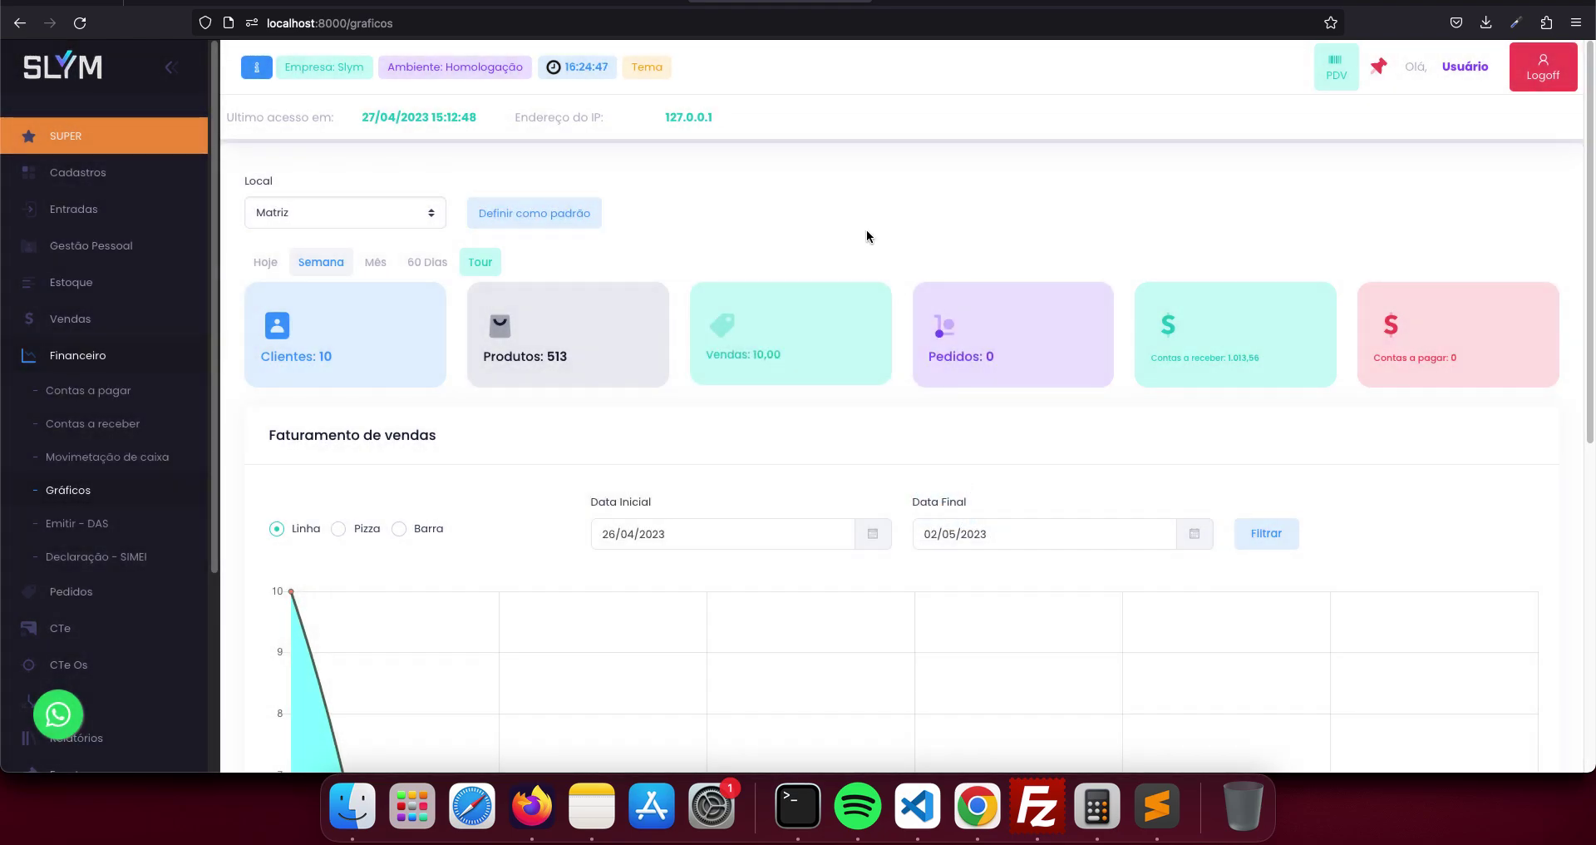
- Go to the Produtos browser tab and reload the product list
left_click(547, 2)
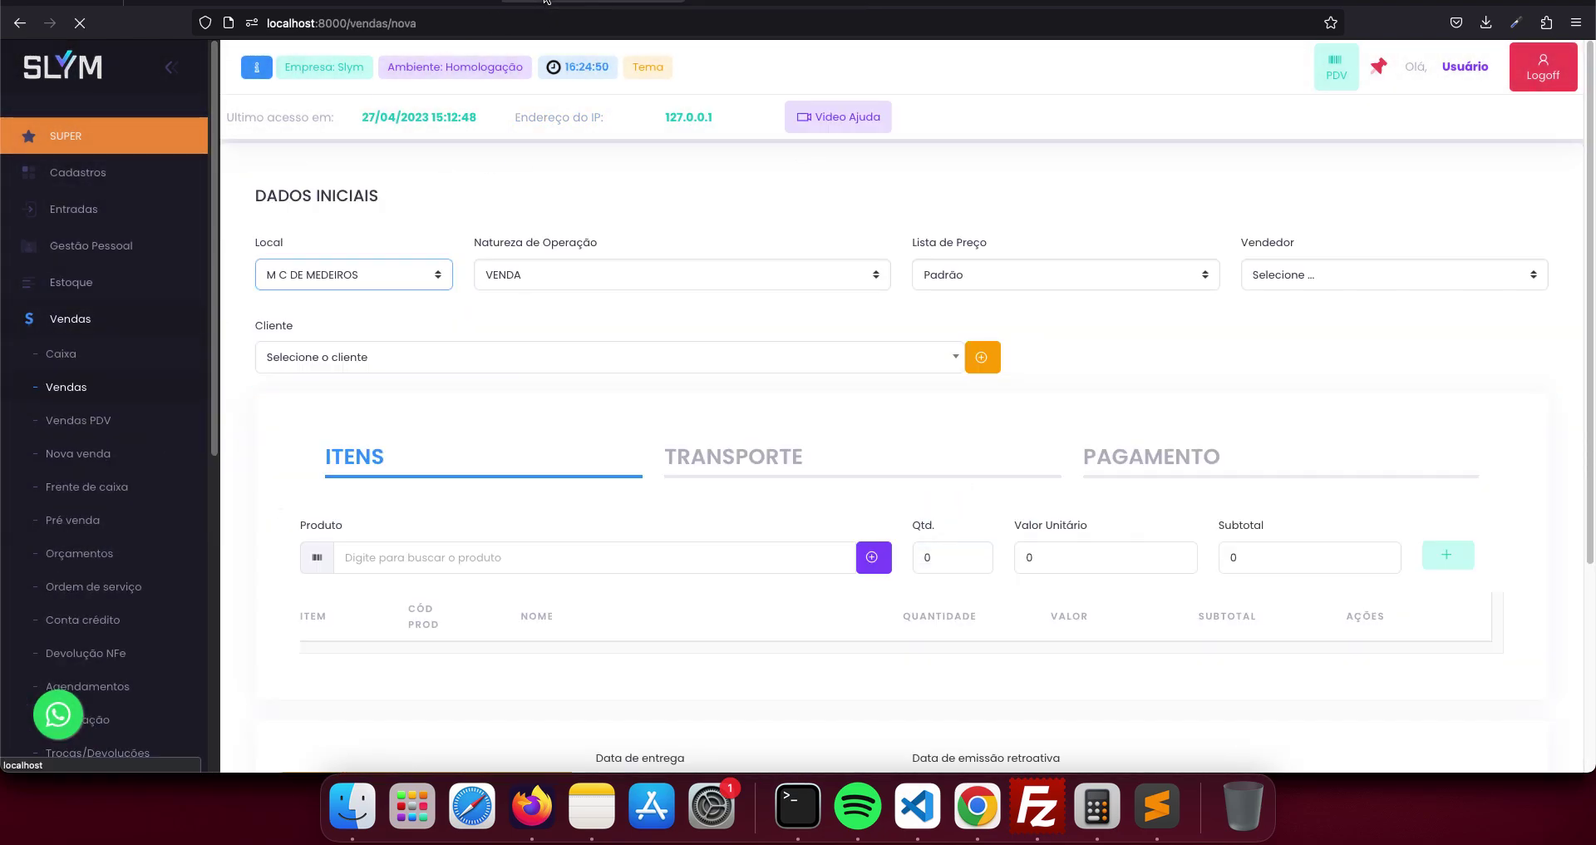
left_click(405, 4)
left_click(80, 24)
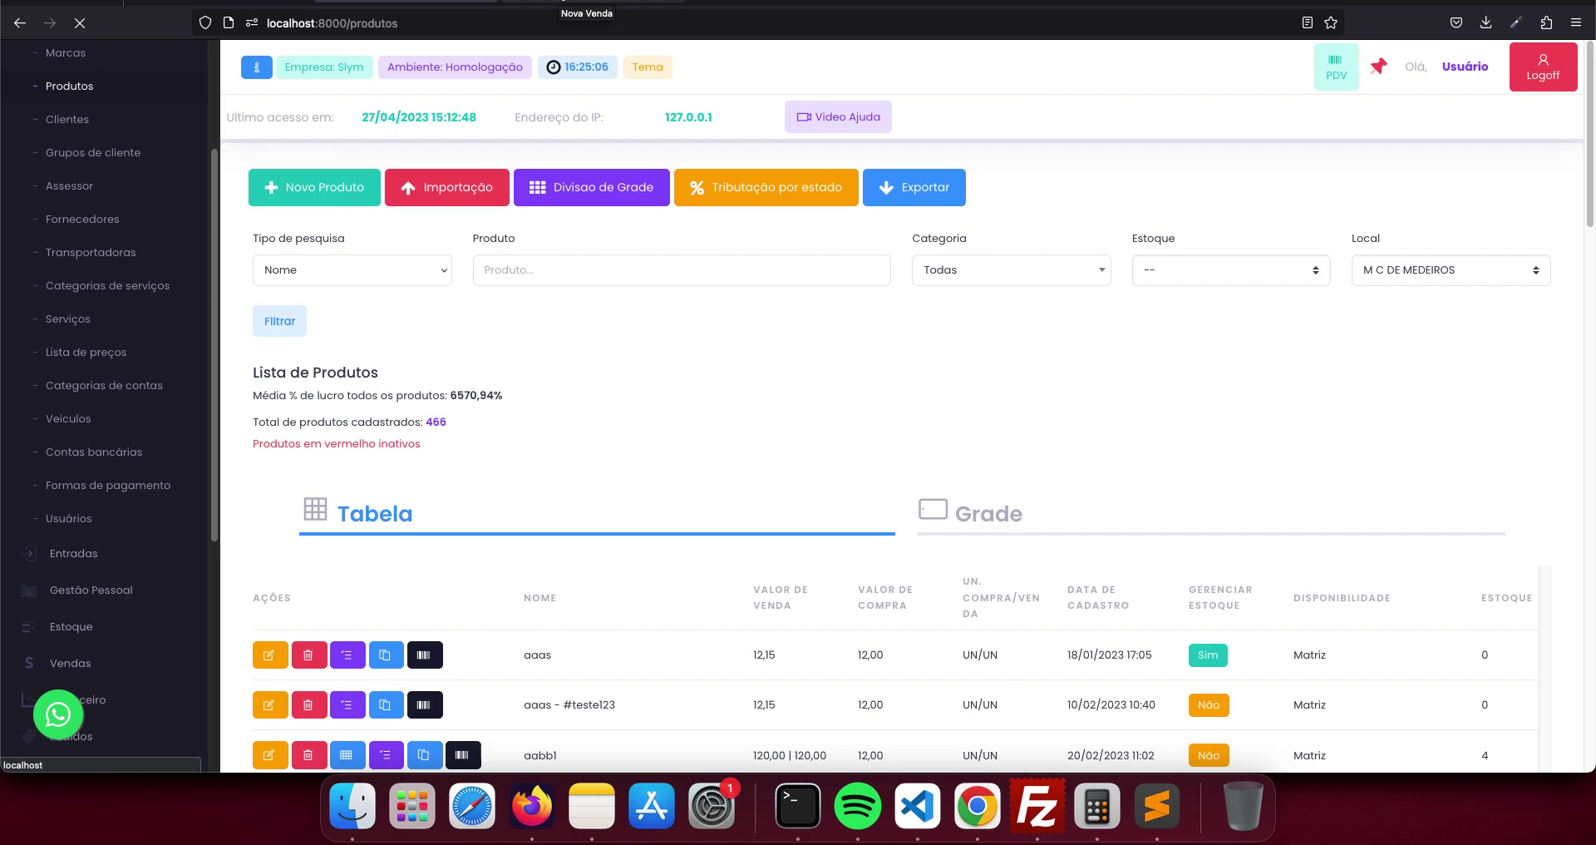
left_click(438, 274)
left_click(438, 250)
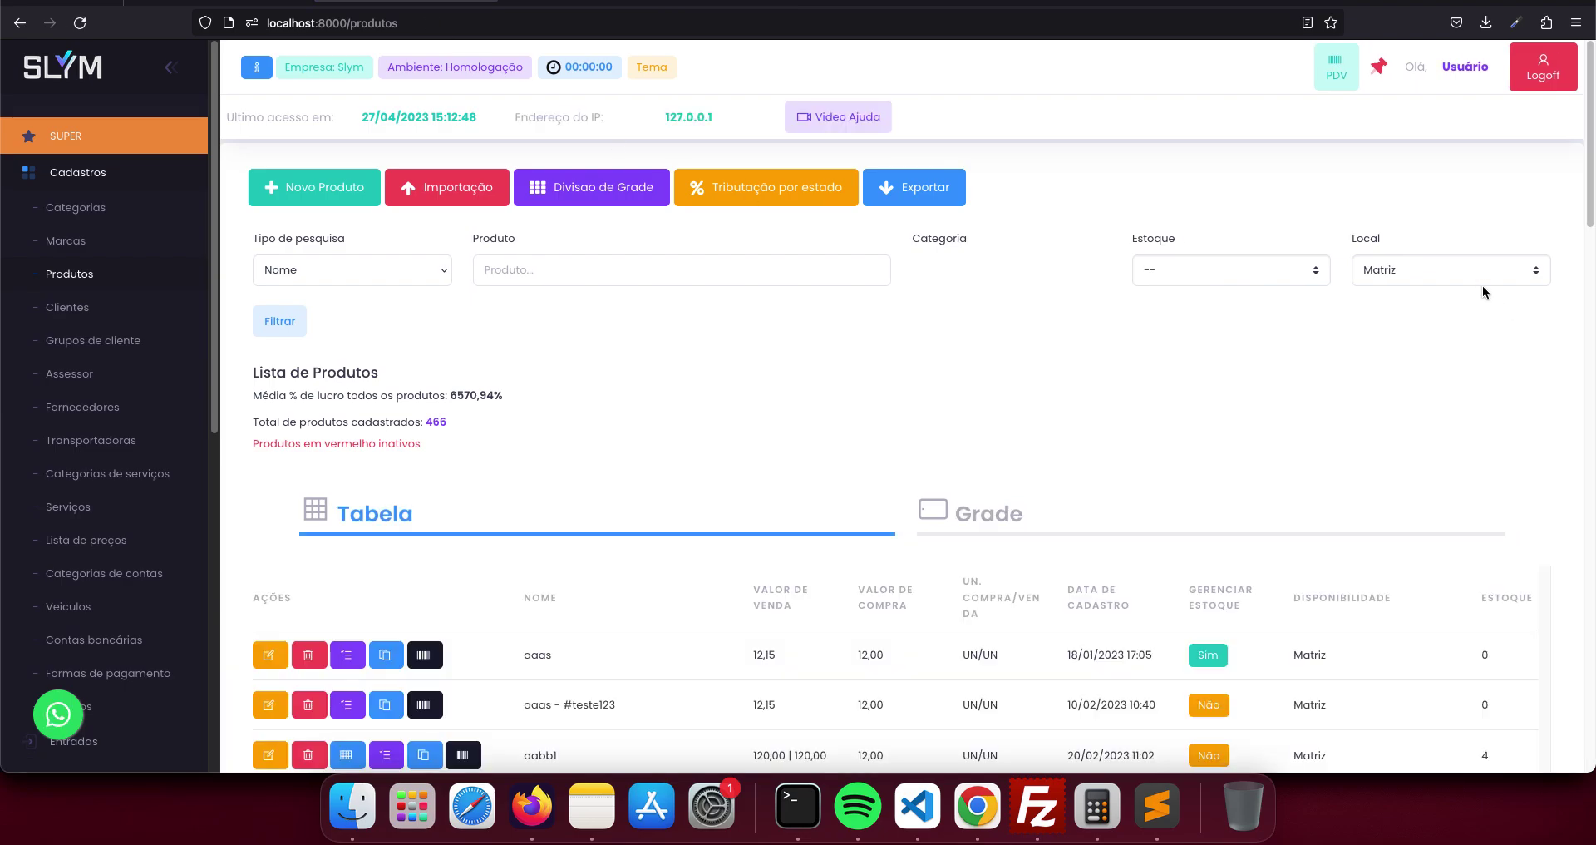
scroll(1155, 607, "down", 20)
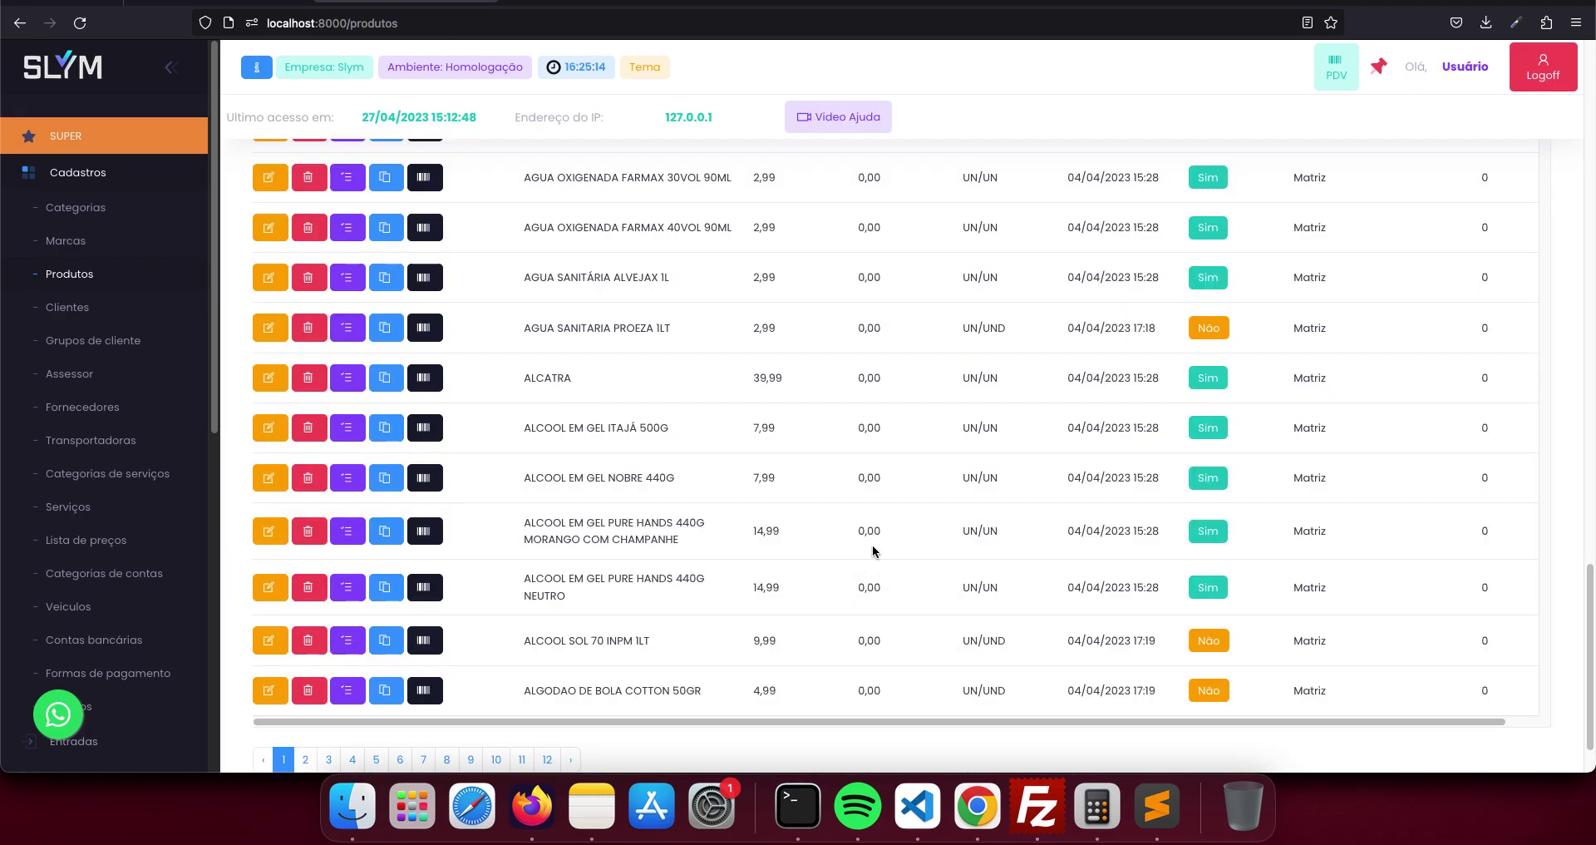
scroll(701, 524, "up", 3)
scroll(701, 524, "up", 15)
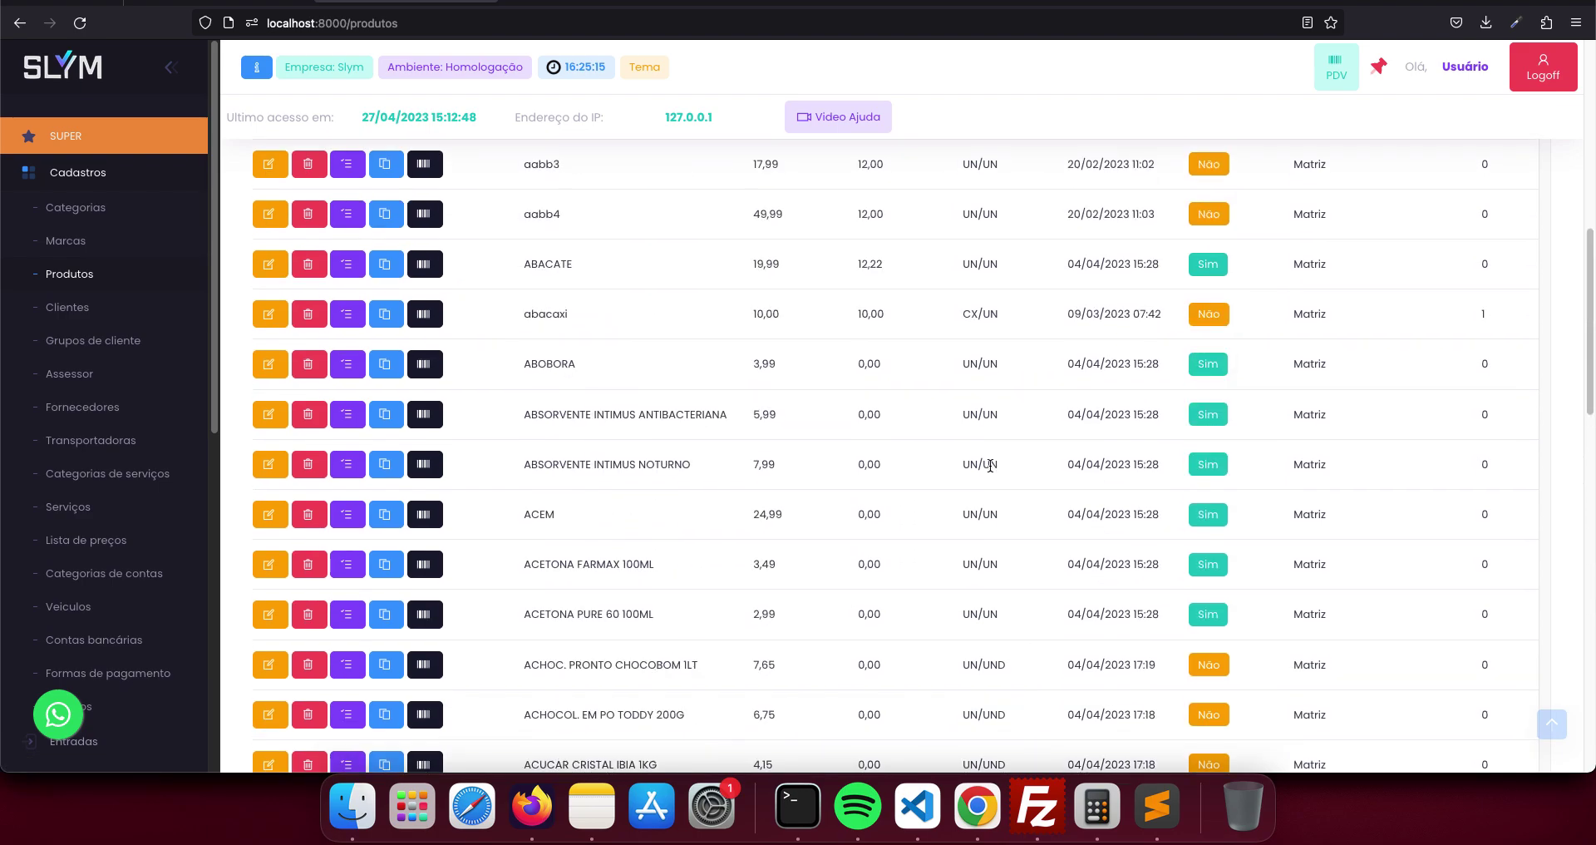
left_click(1416, 221)
left_click(1414, 229)
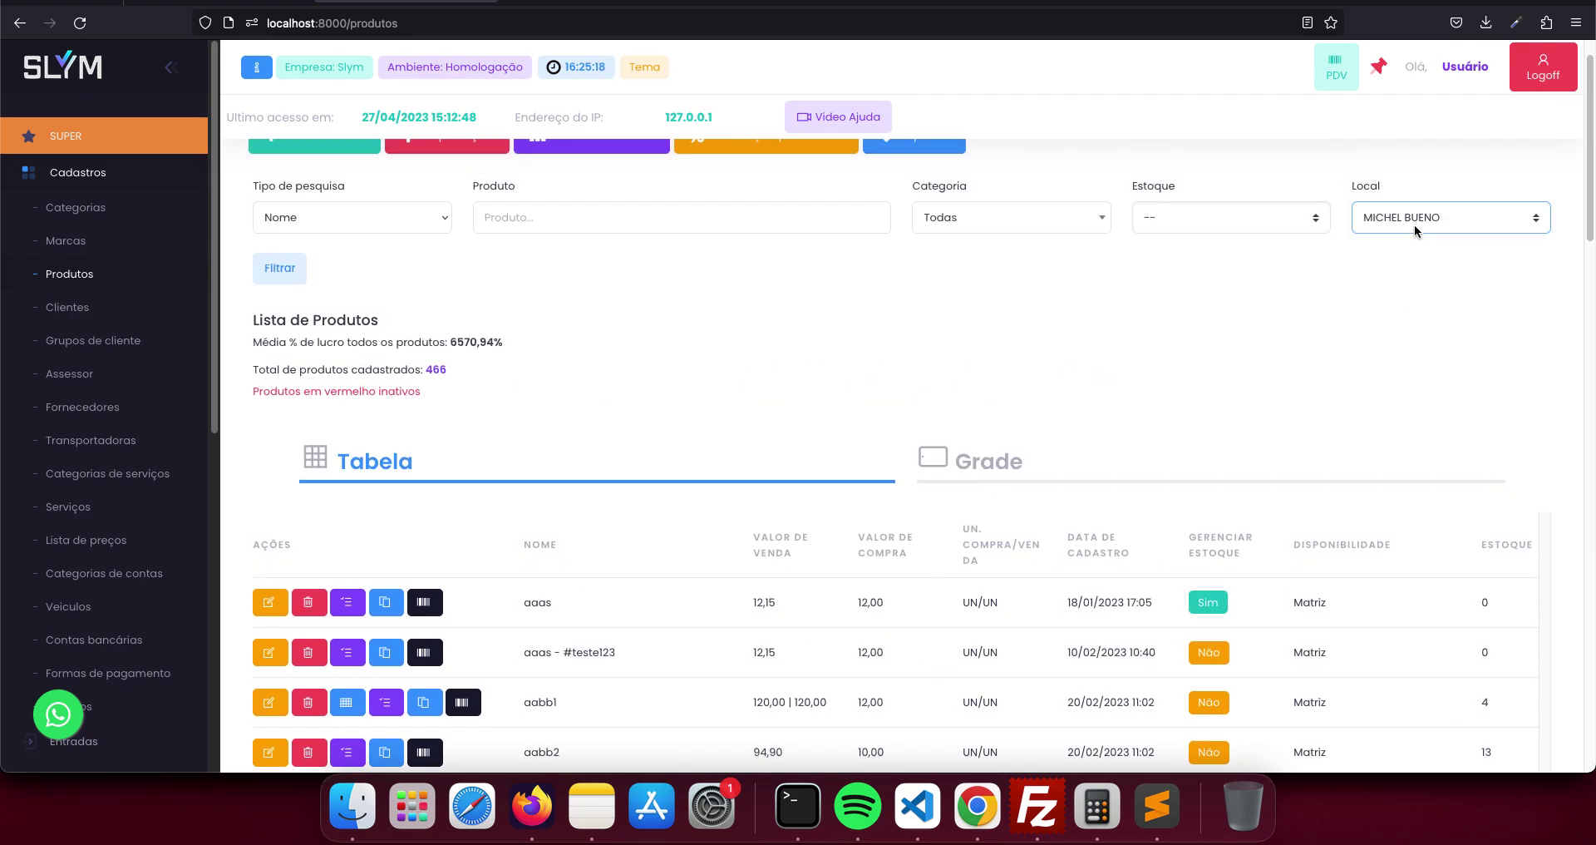
left_click(296, 272)
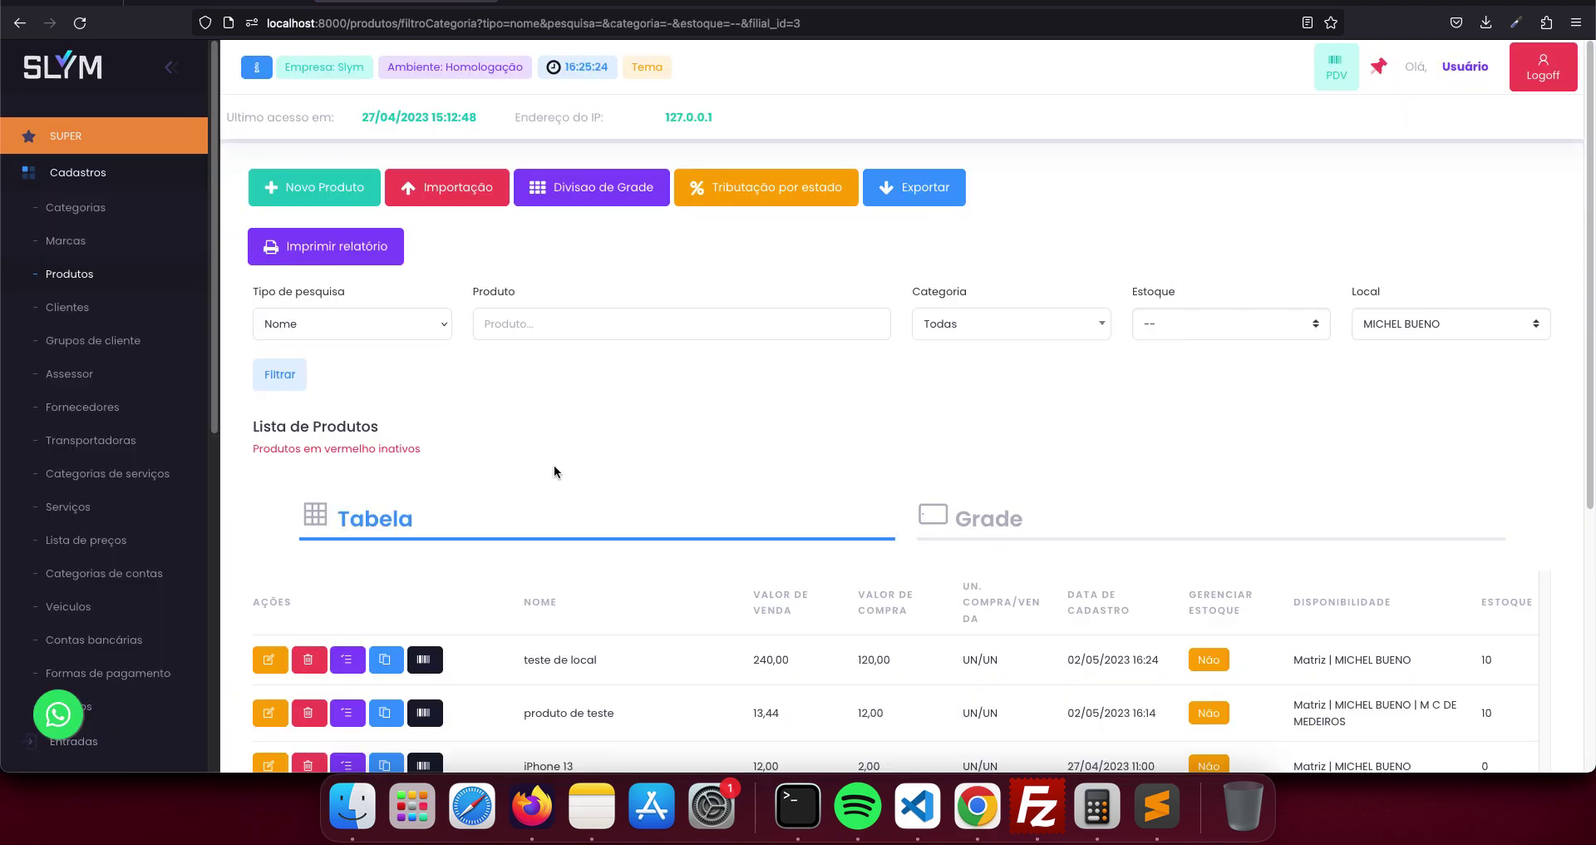
scroll(541, 467, "down", 3)
scroll(542, 472, "down", 8)
scroll(536, 466, "up", 11)
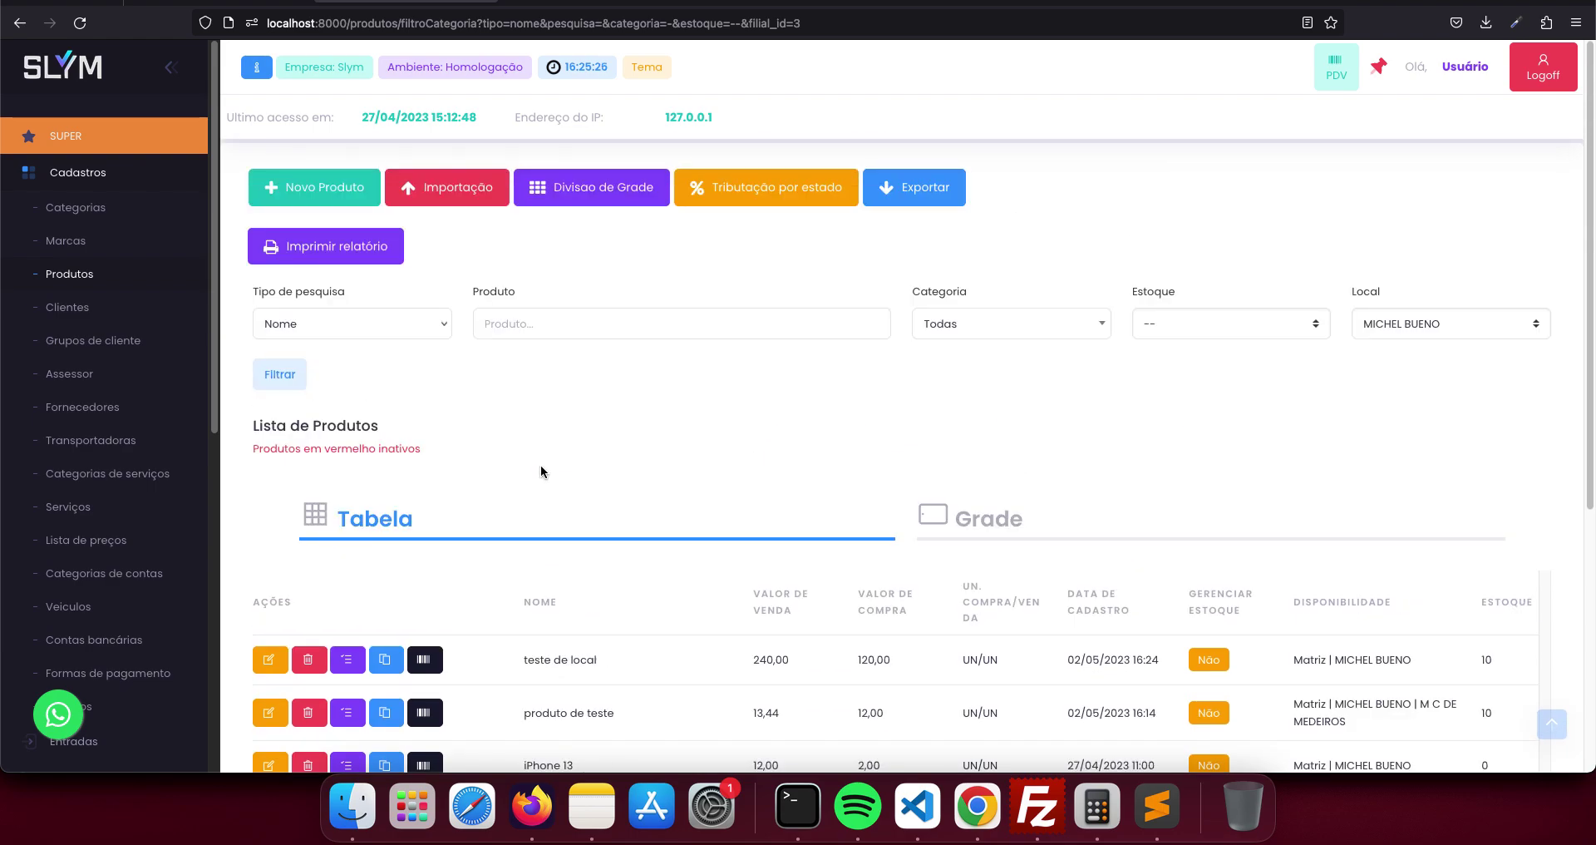
left_click(735, 5)
left_click(398, 217)
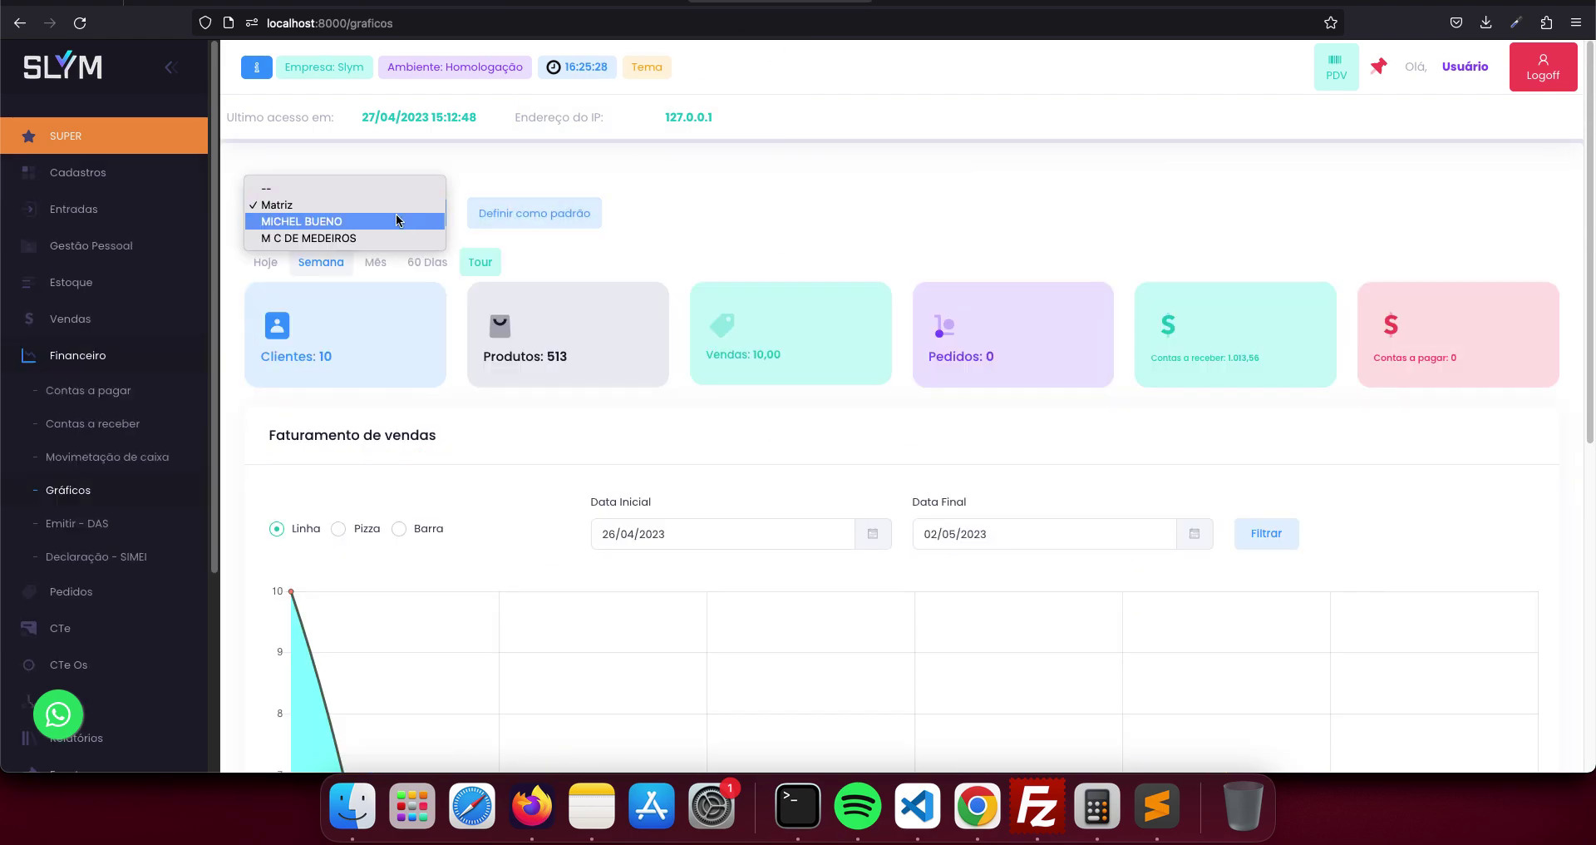
left_click(394, 220)
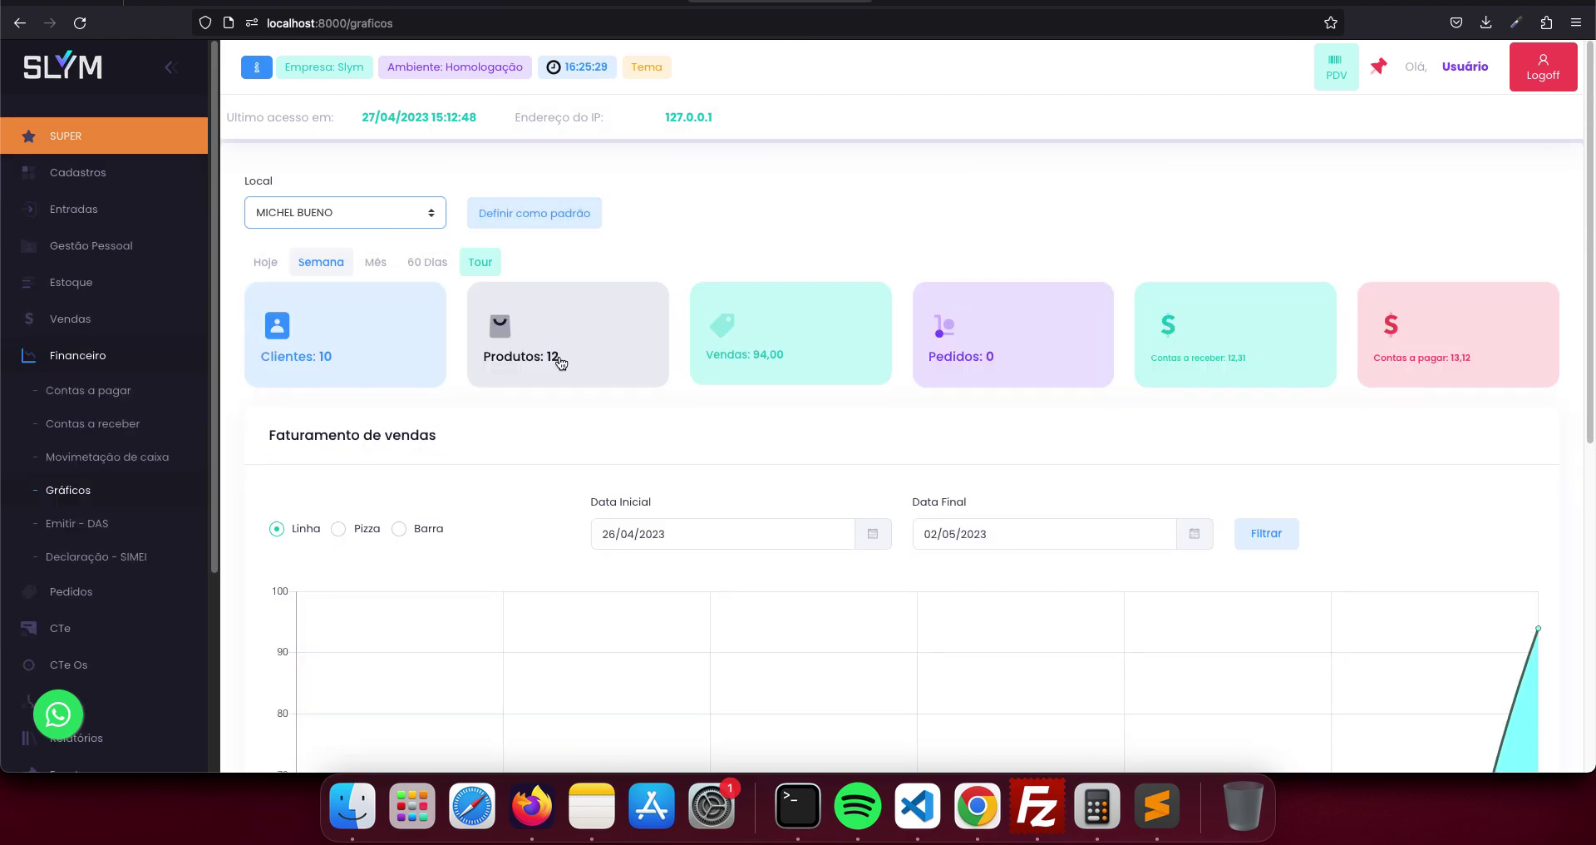
left_click(379, 218)
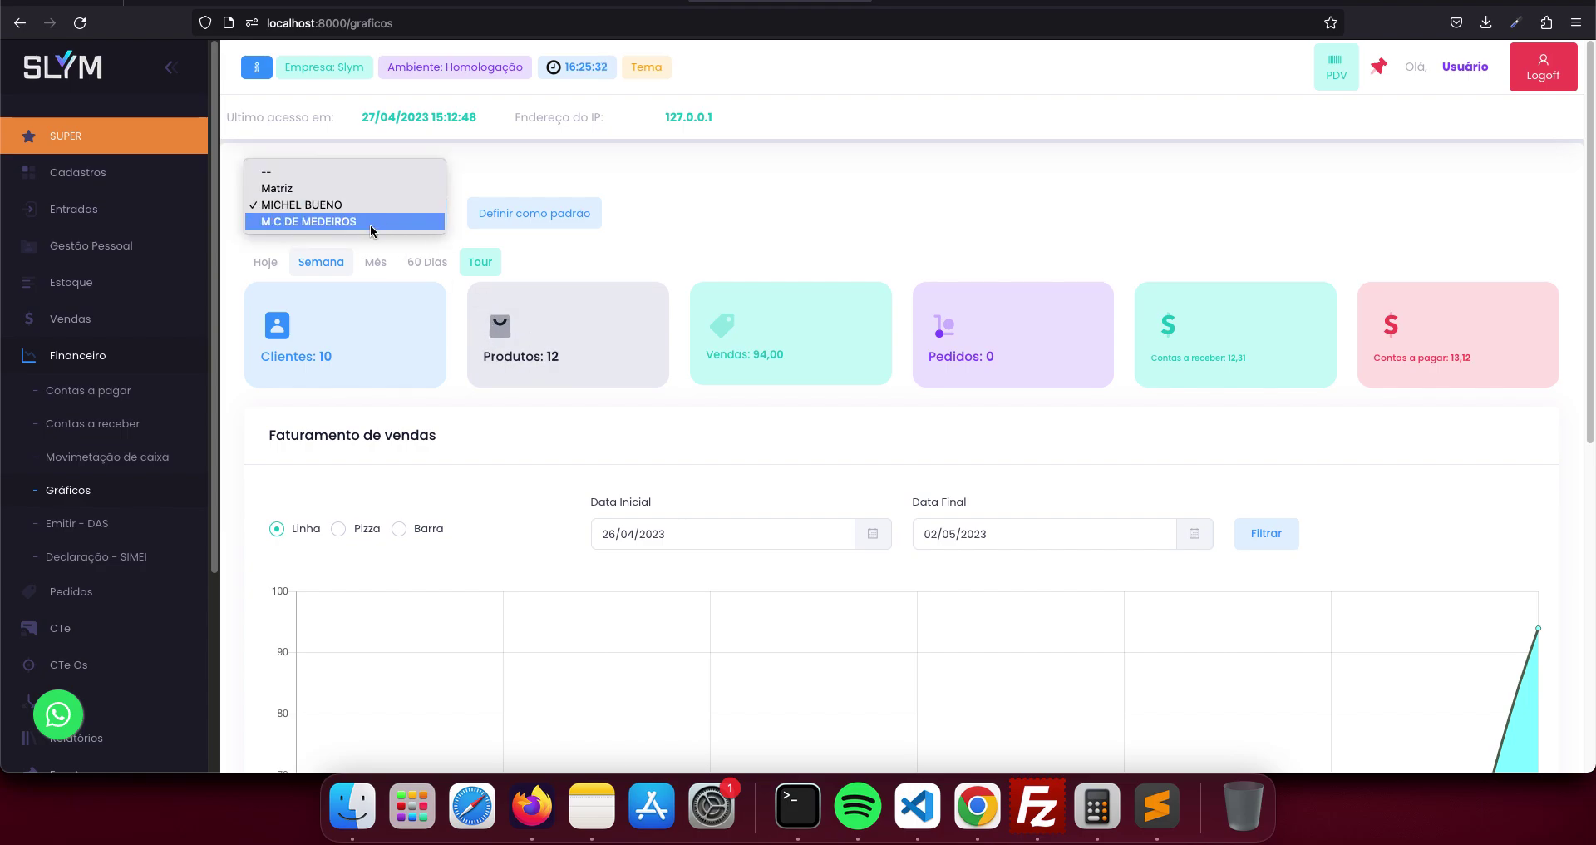
left_click(370, 221)
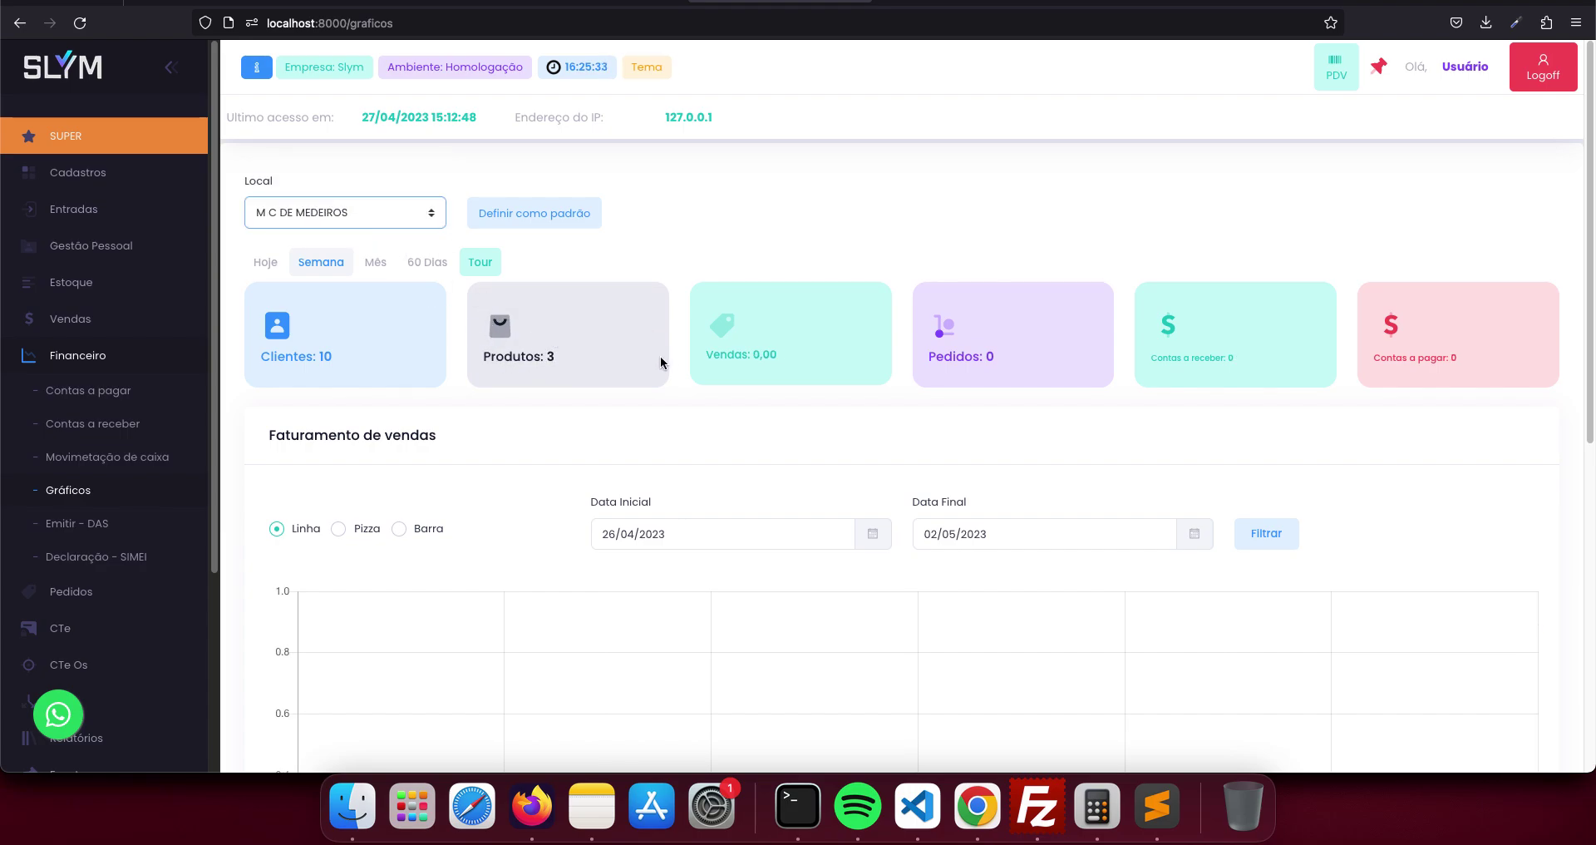
left_click(419, 263)
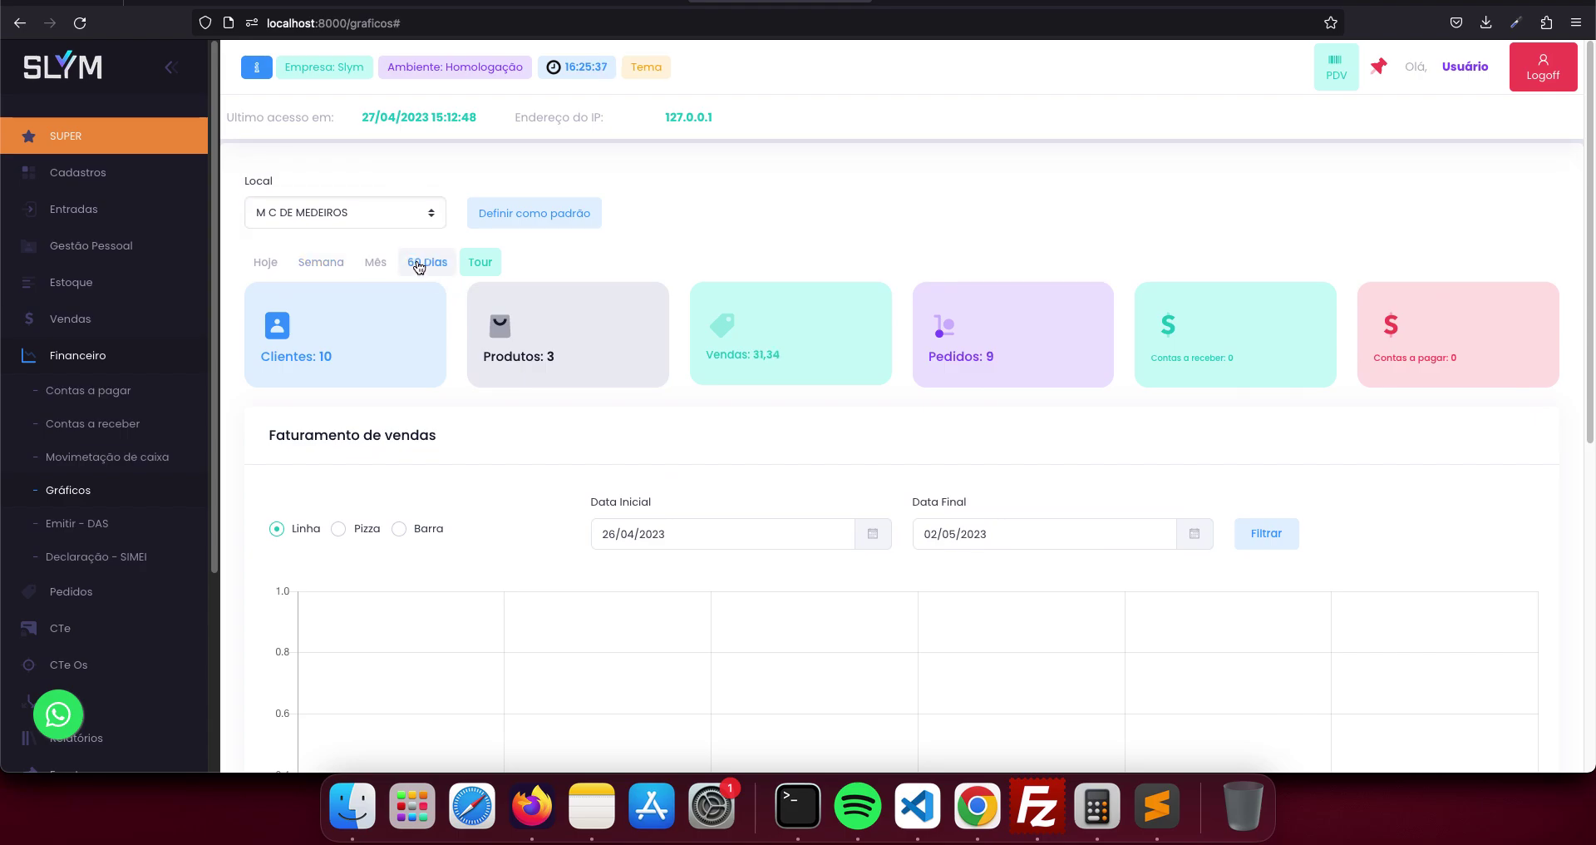
left_click(354, 215)
left_click(332, 191)
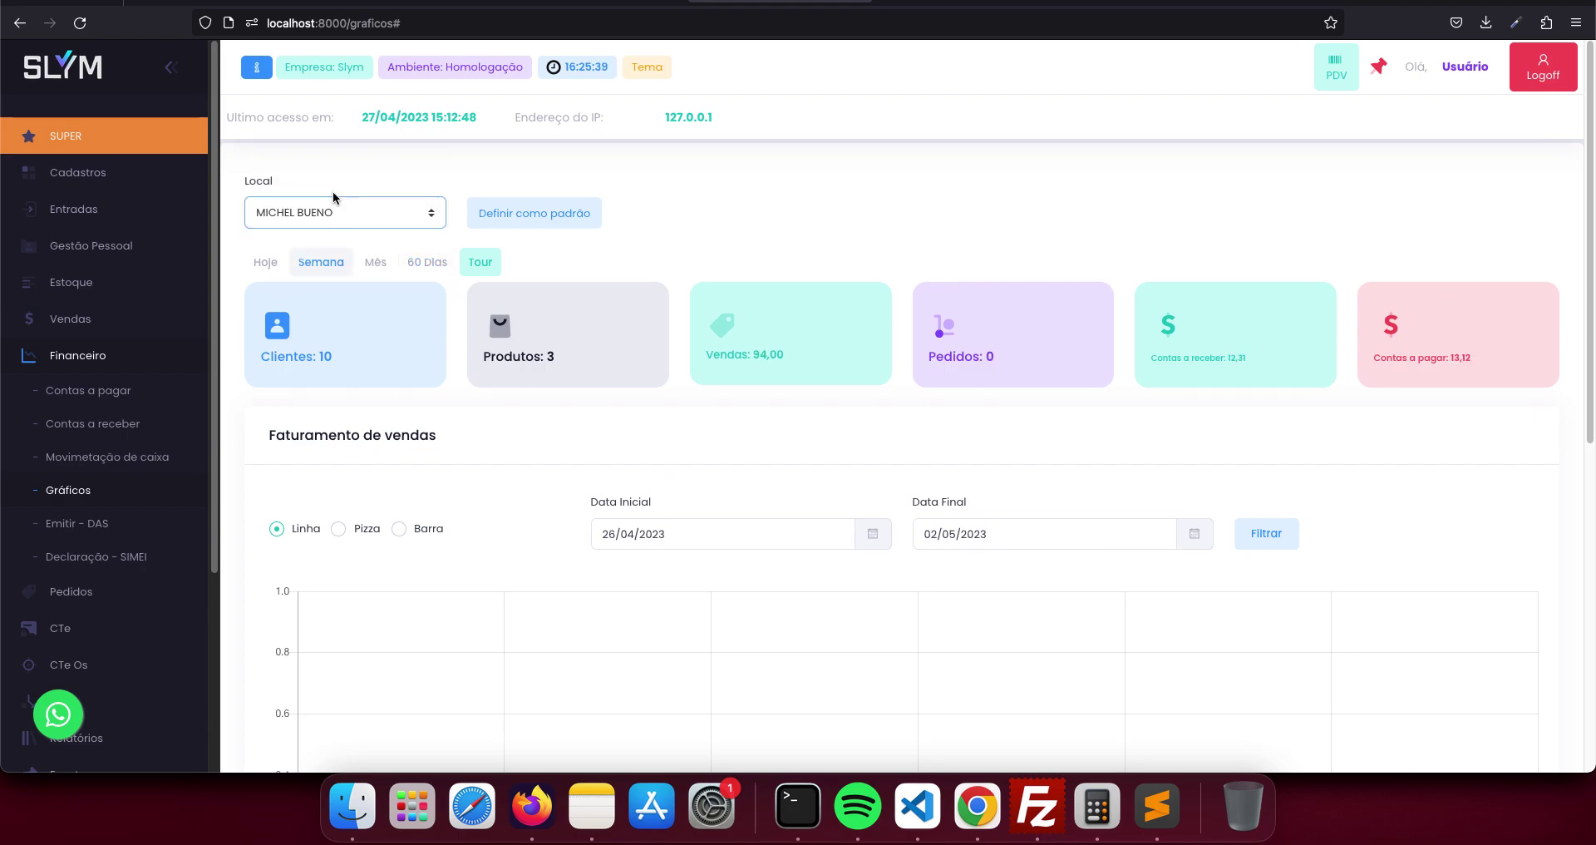
left_click(425, 264)
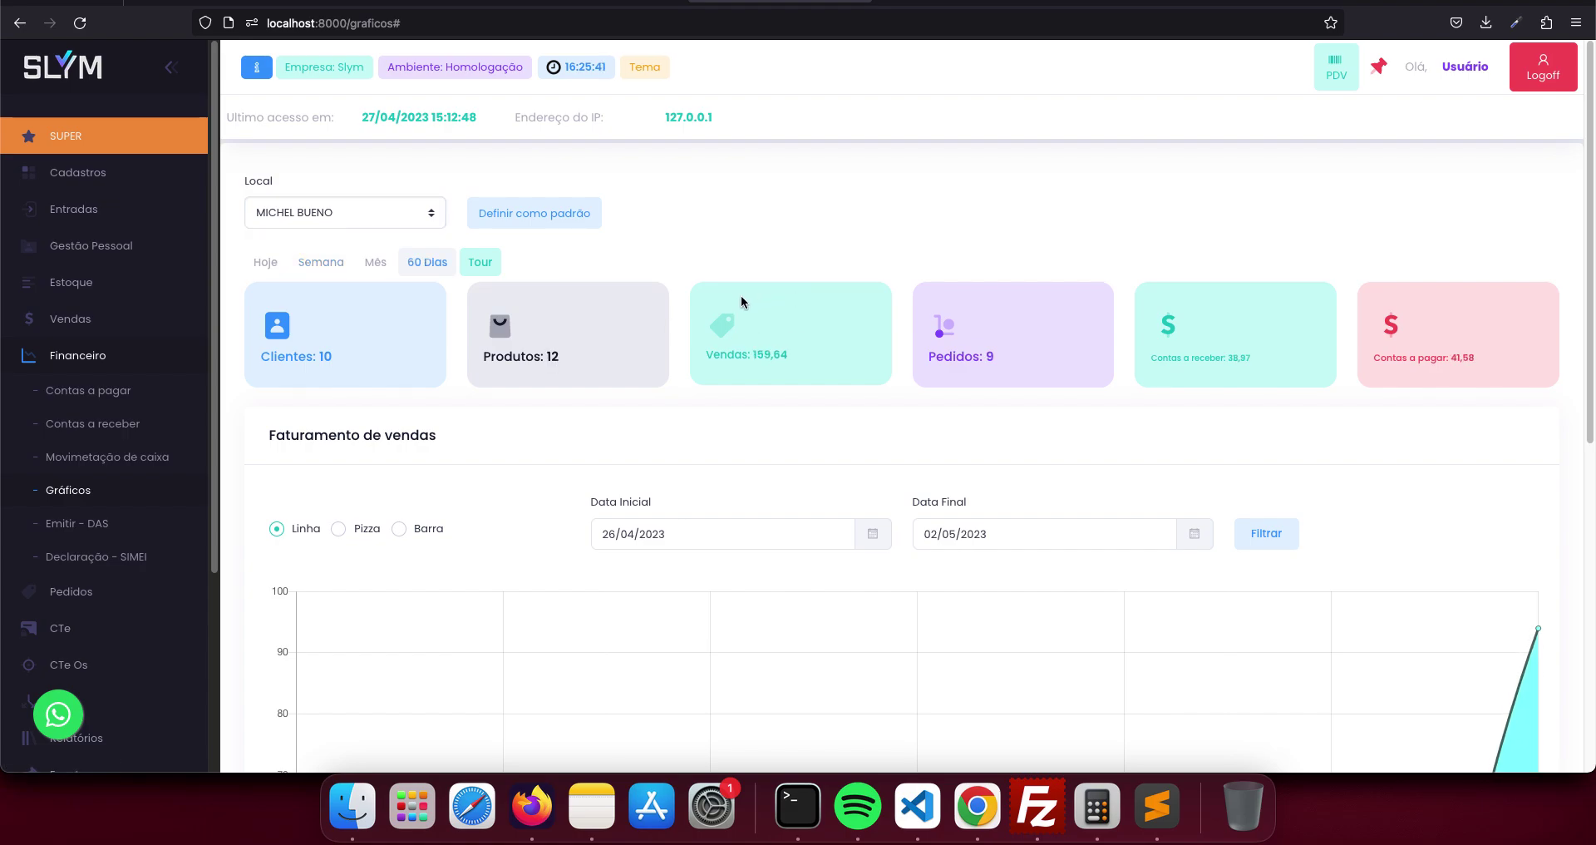
- Switch the dashboard to Matriz and view its current-month and last-60-days figures
left_click(358, 212)
left_click(341, 182)
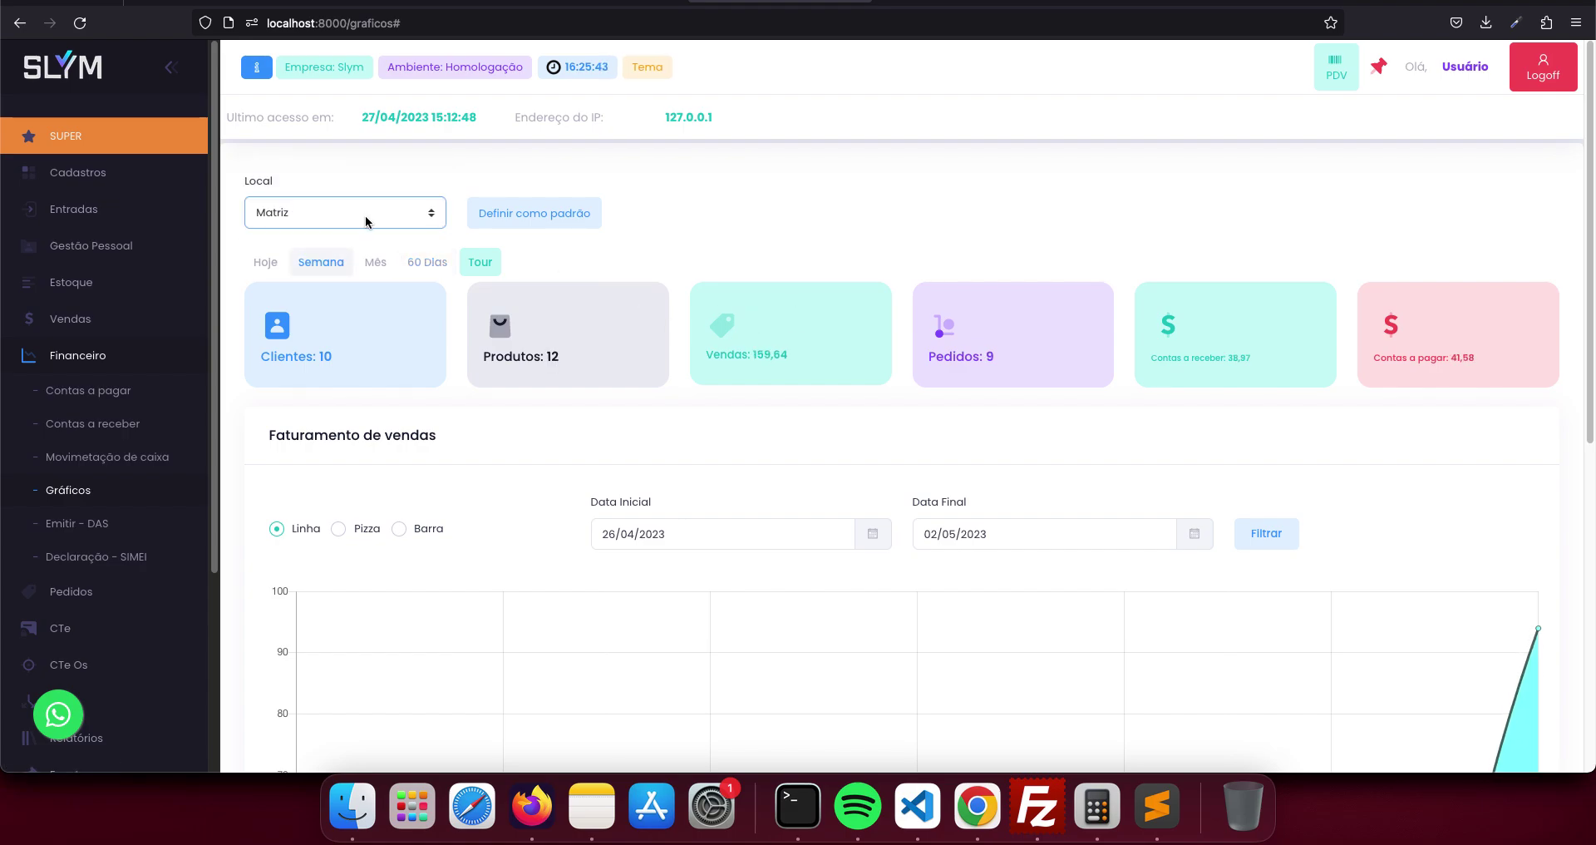
left_click(375, 262)
left_click(430, 270)
scroll(888, 387, "down", 5)
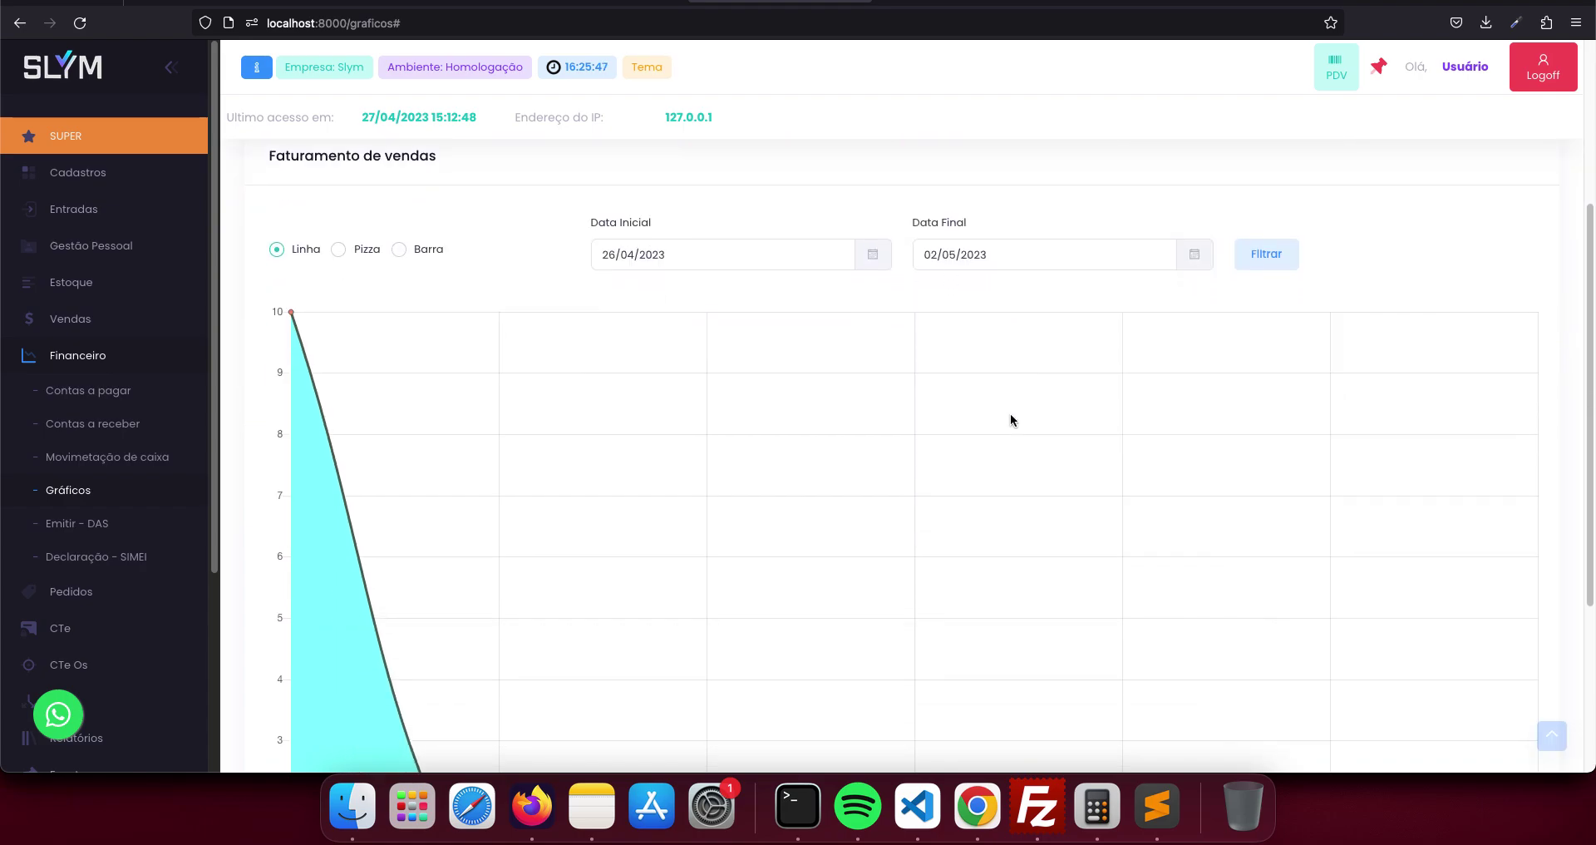
- Set the sales chart's start date to 26/03/2023 and refresh the chart
left_click(1265, 260)
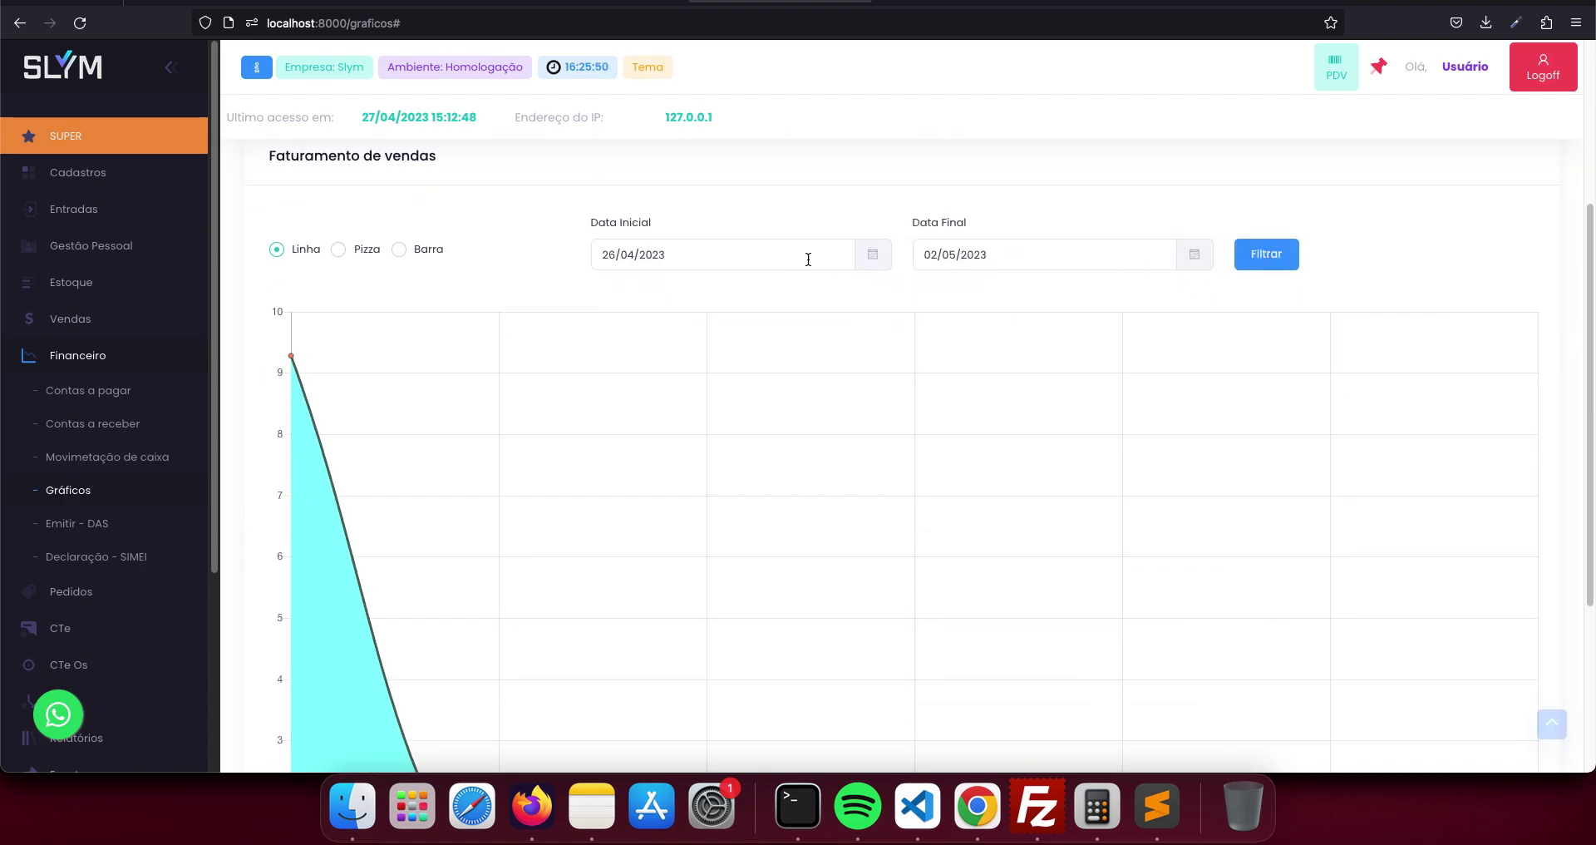
left_click(769, 254)
left_click(613, 344)
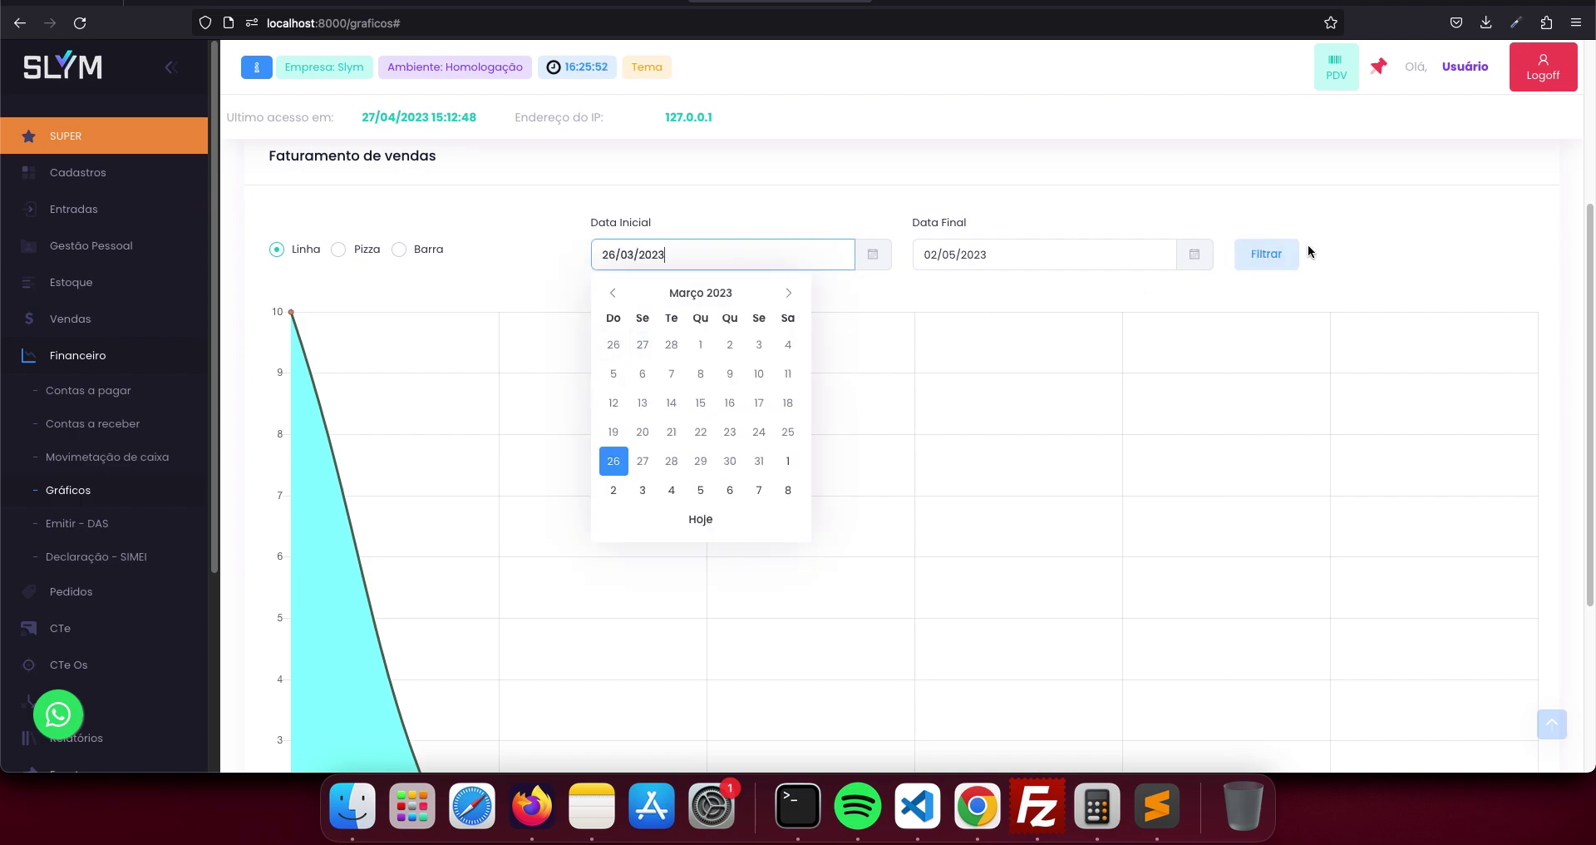
left_click(1267, 257)
scroll(502, 243, "up", 3)
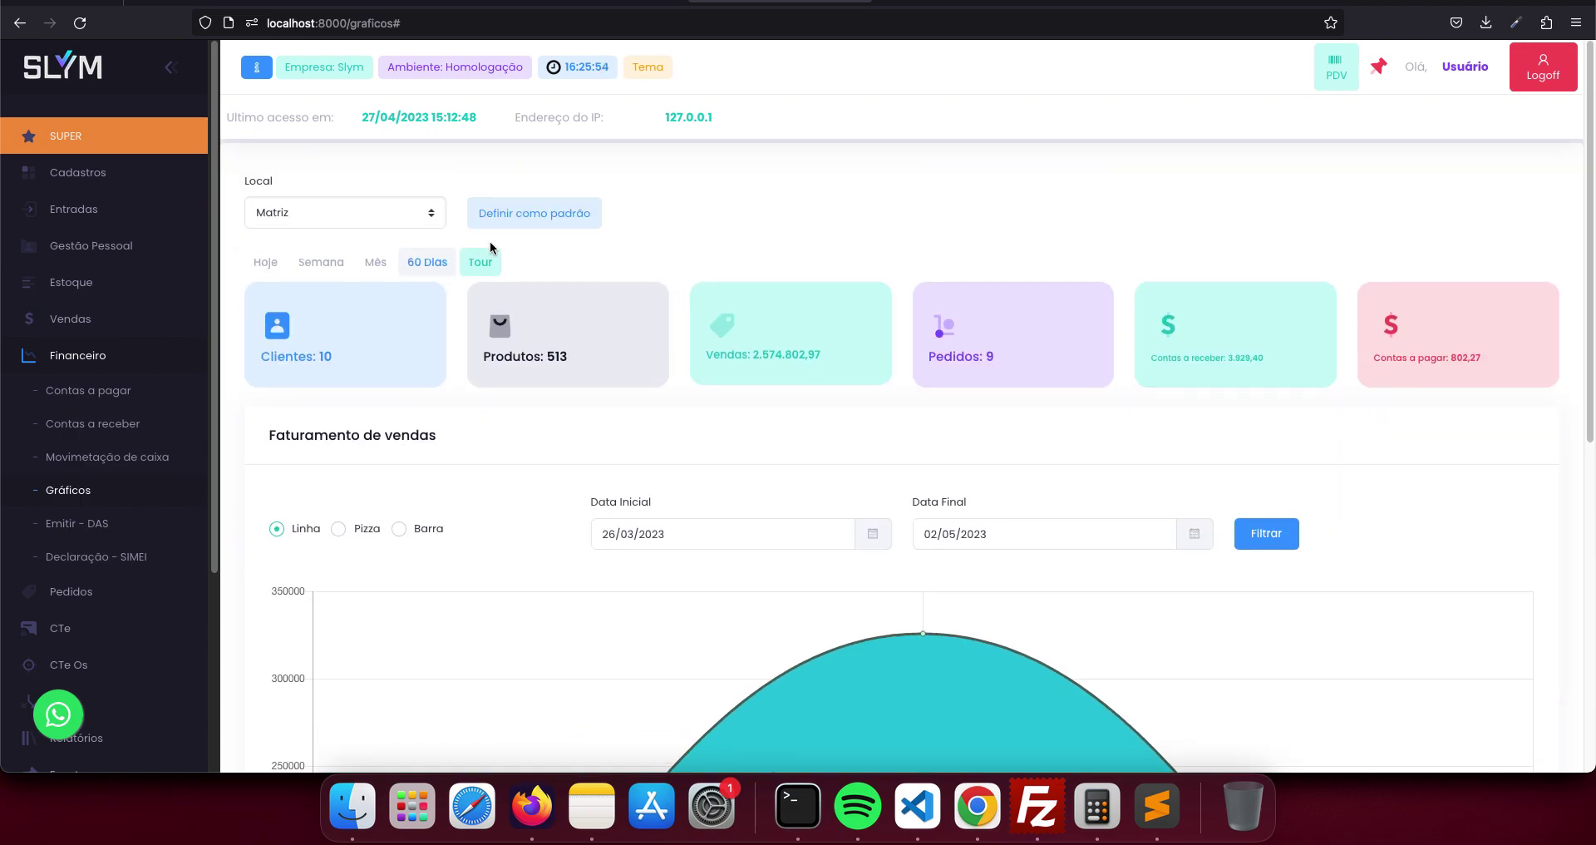
left_click(414, 221)
left_click(400, 238)
left_click(1266, 533)
scroll(1221, 522, "down", 2)
scroll(554, 385, "up", 3)
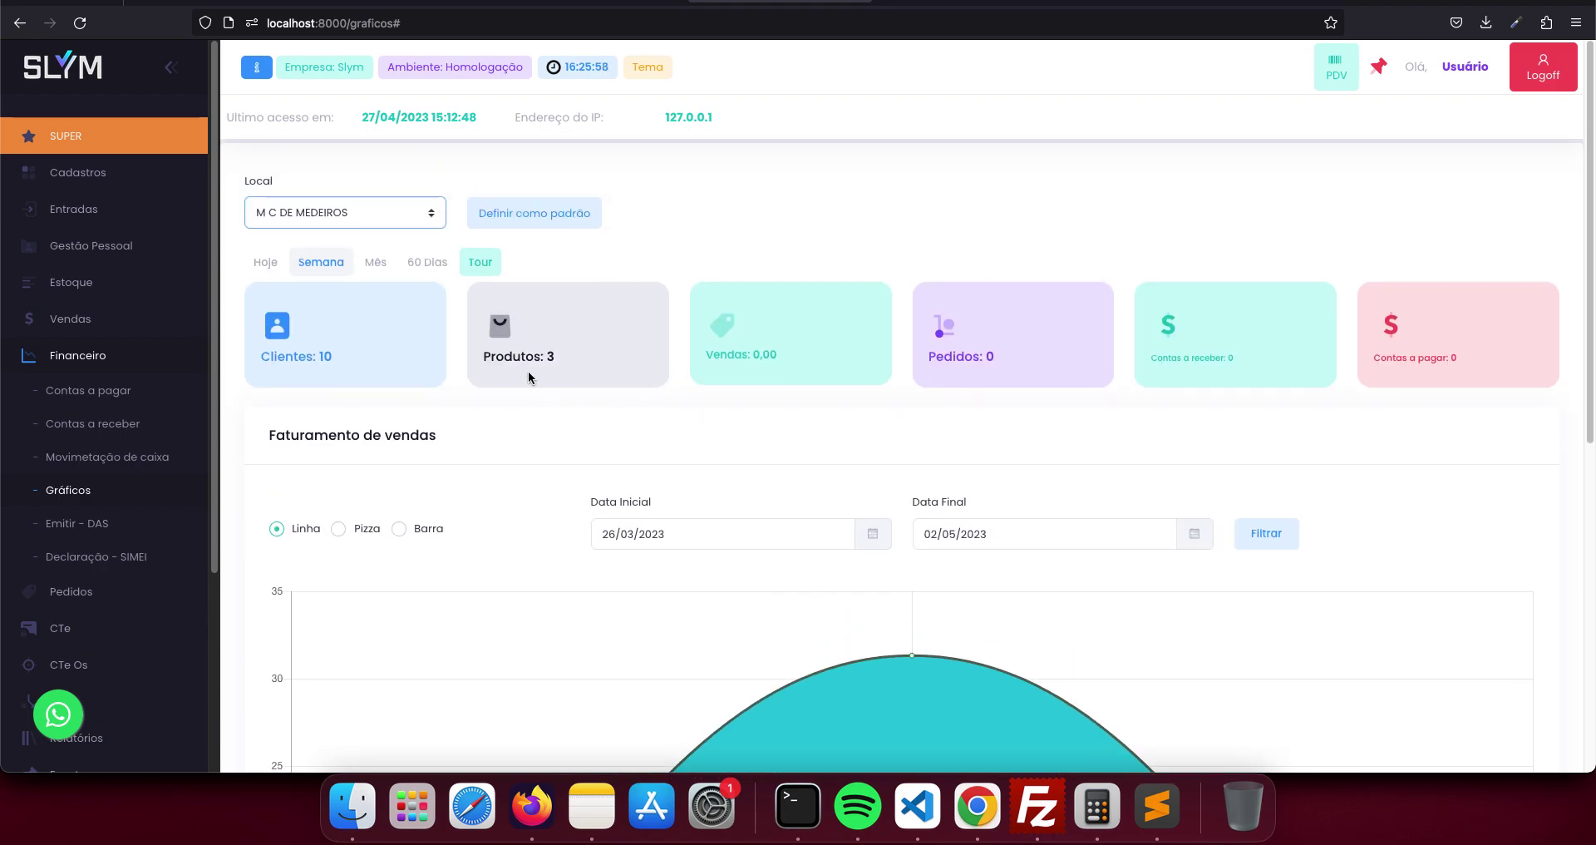
left_click(1266, 533)
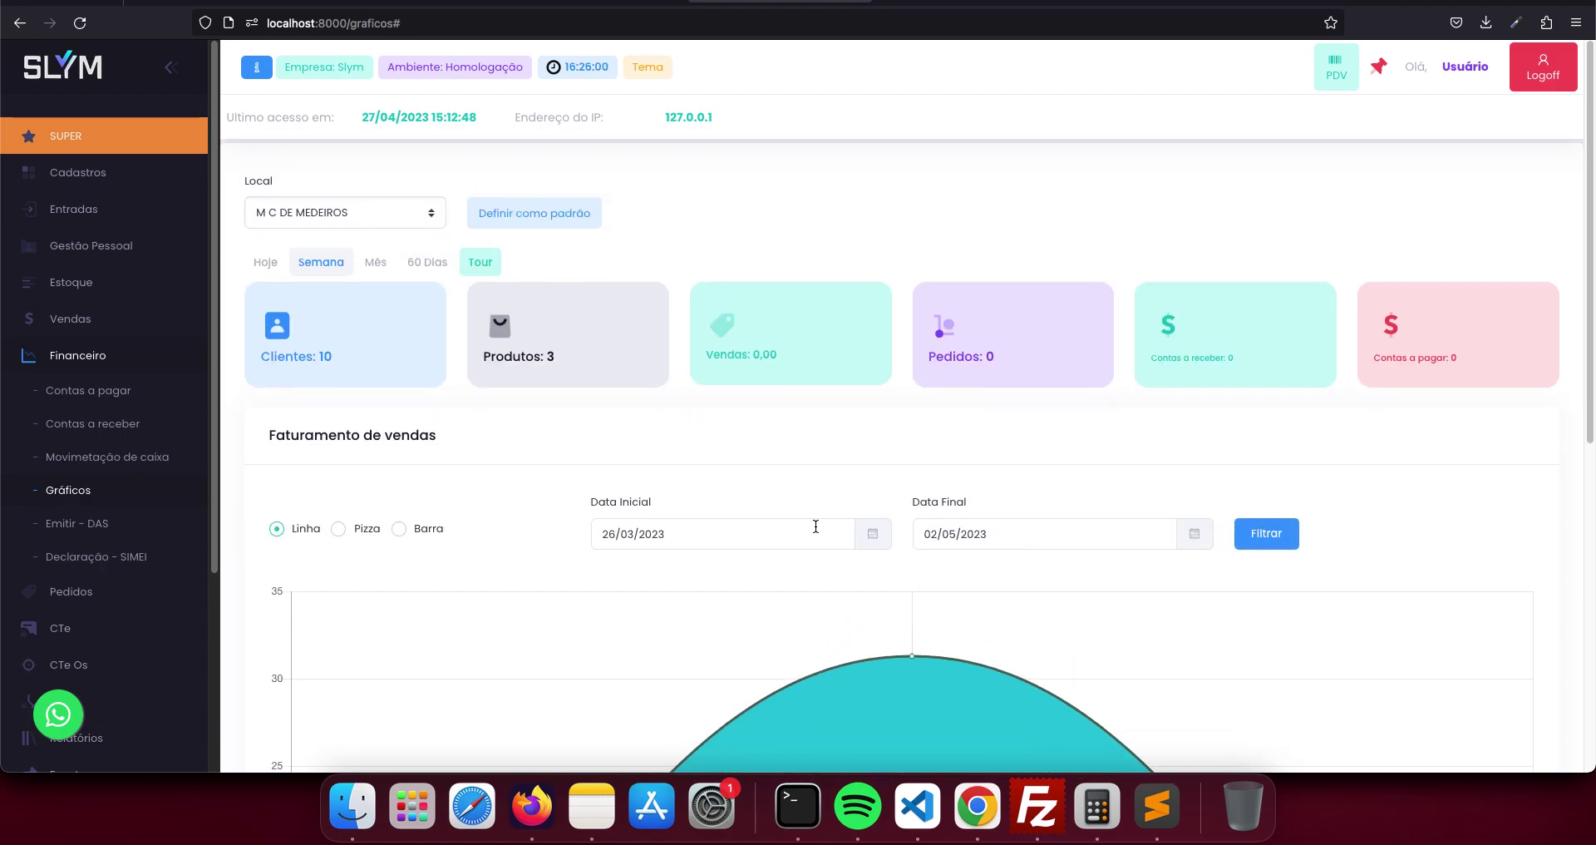
left_click(392, 223)
left_click(350, 184)
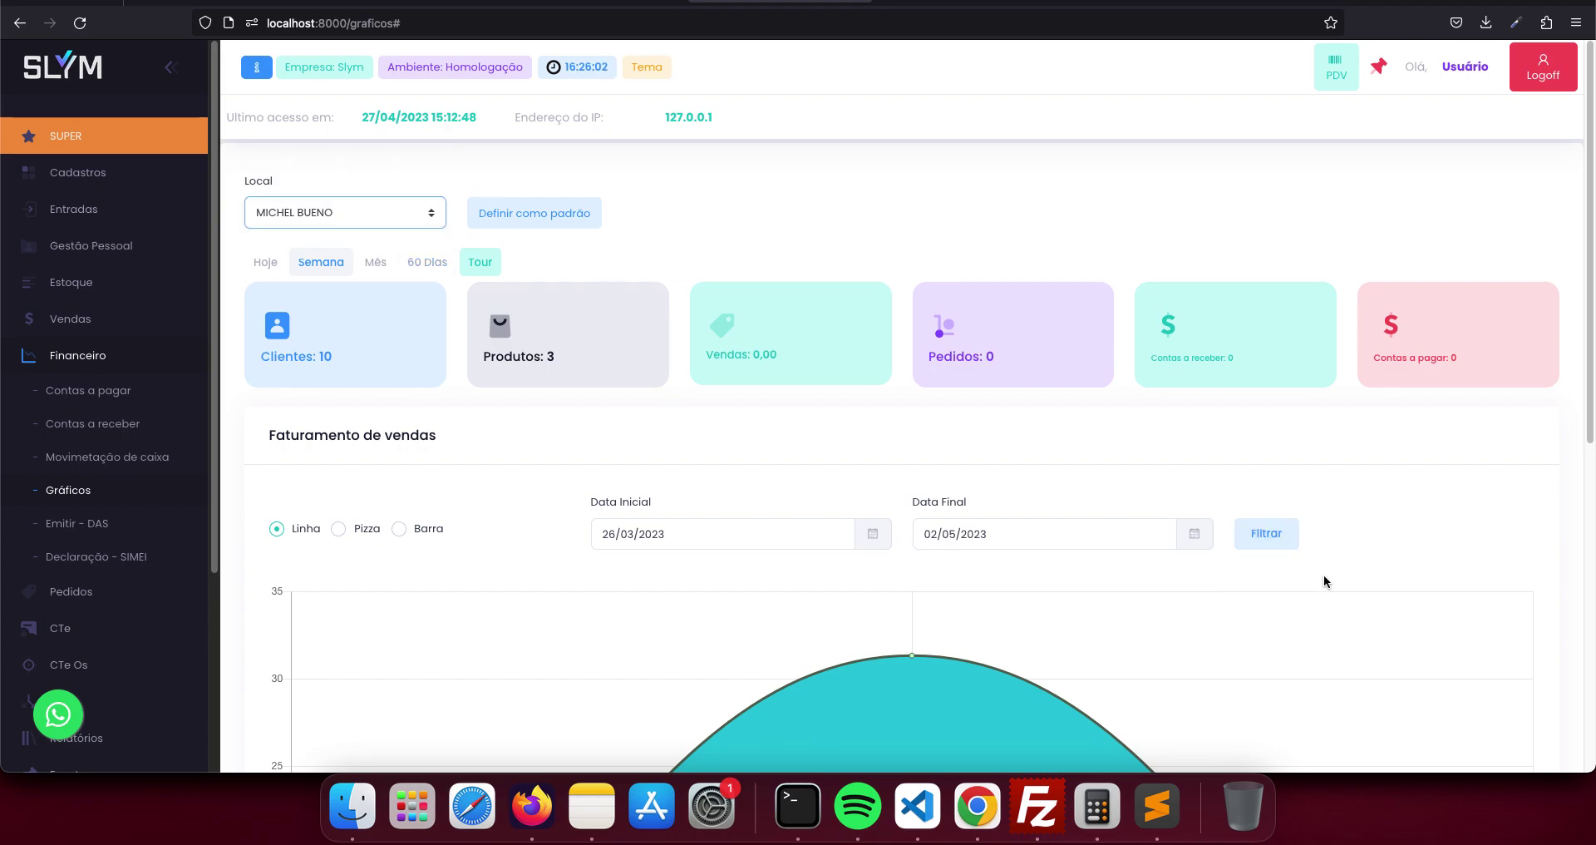
left_click(1266, 533)
scroll(1089, 559, "down", 3)
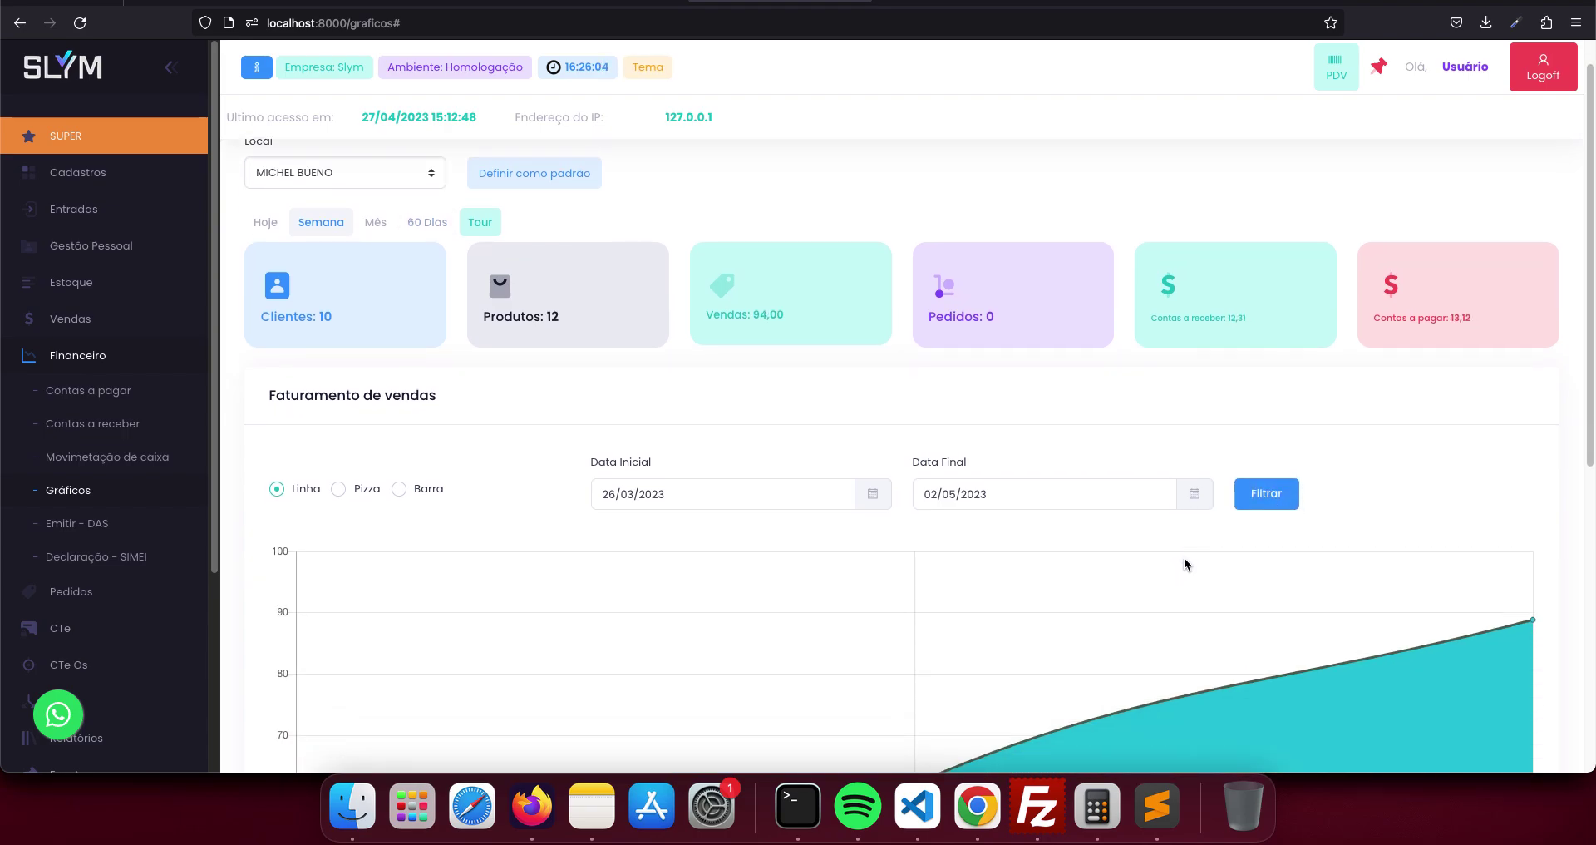
scroll(865, 445, "down", 5)
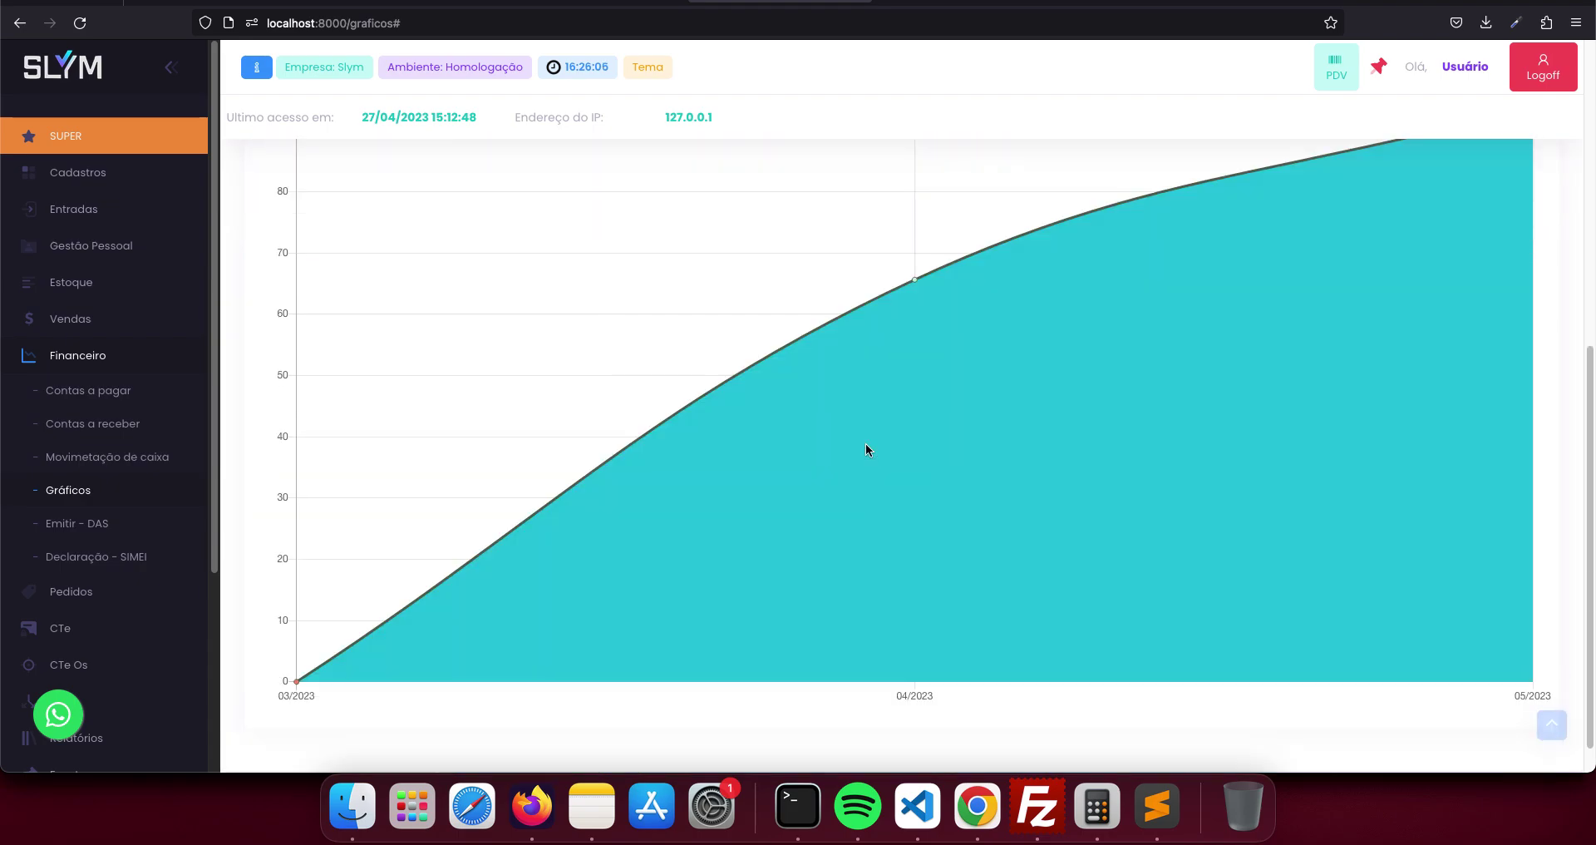
scroll(864, 442, "up", 4)
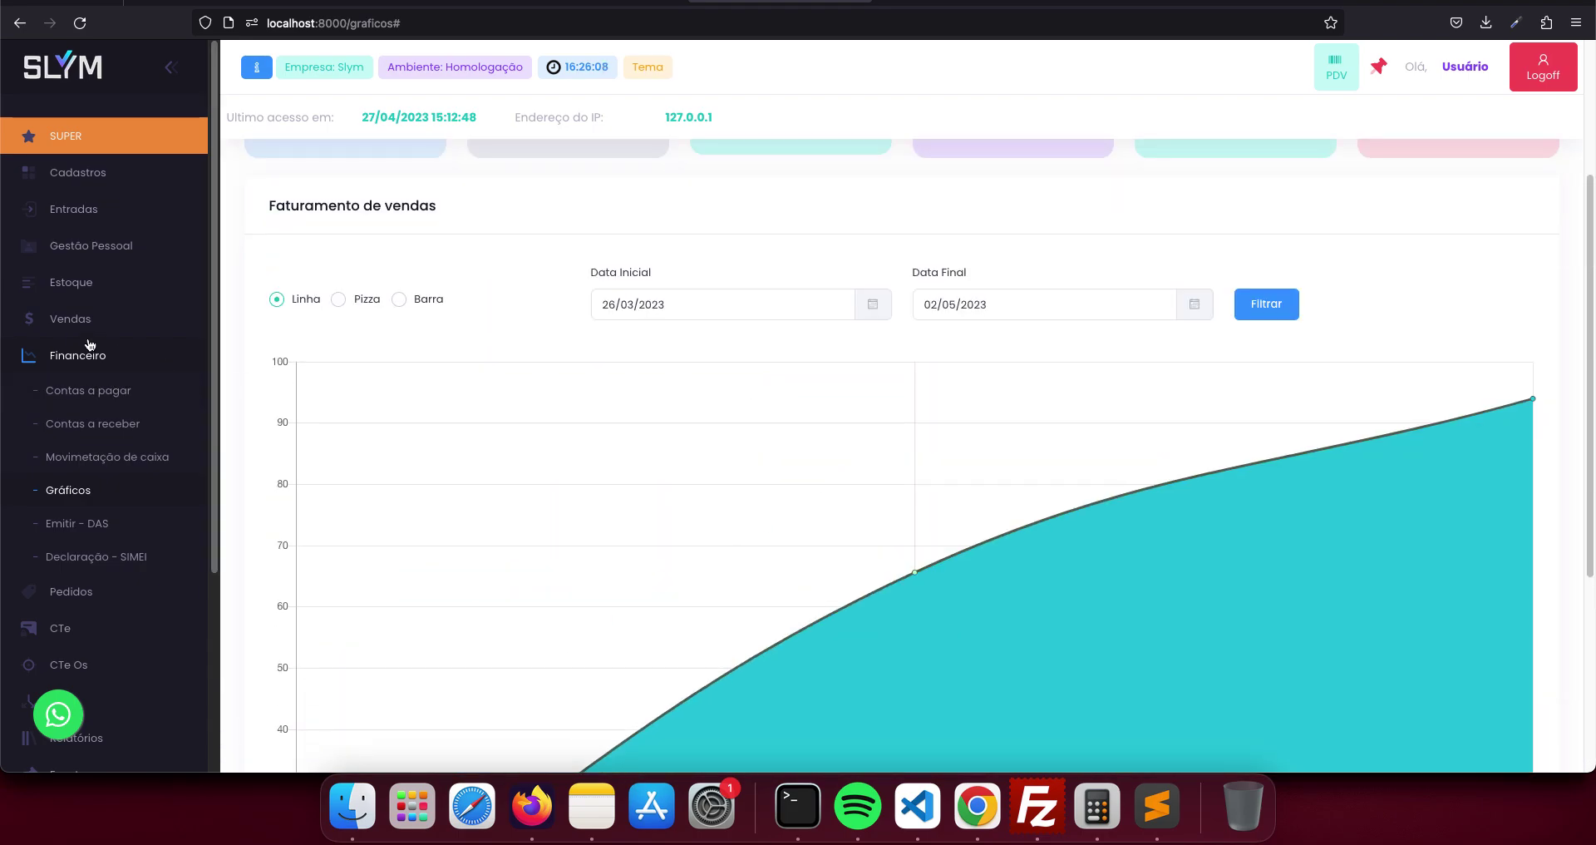
- Open a new sale form and look over its header fields
left_click(82, 322)
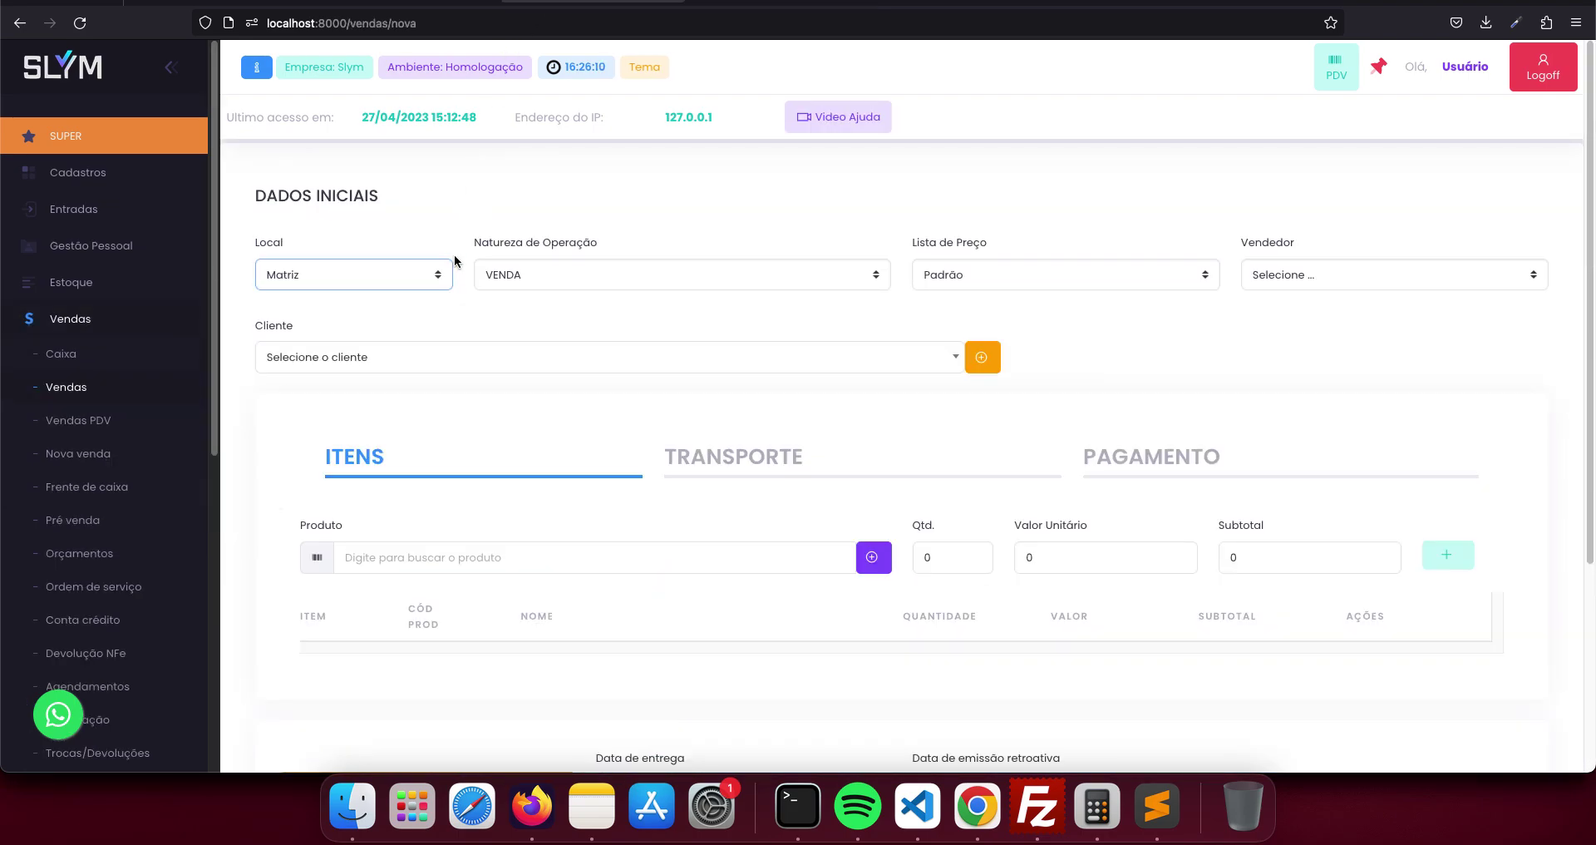
scroll(146, 527, "down", 5)
scroll(146, 527, "down", 1)
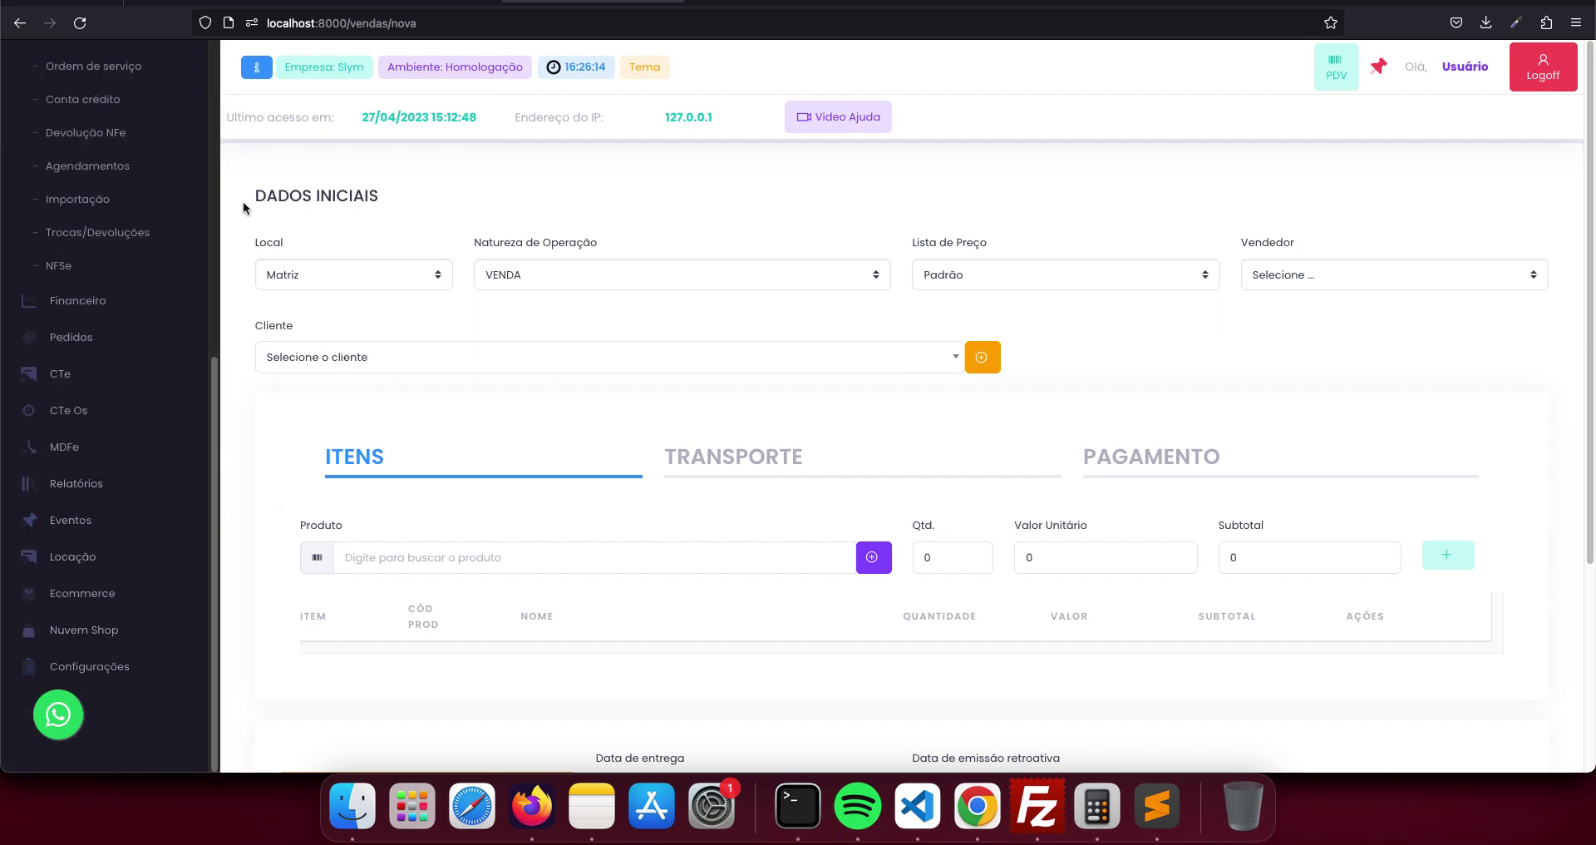
left_click_drag(263, 308, 402, 331)
left_click(402, 320)
left_click_drag(246, 237, 318, 337)
left_click(463, 312)
left_click_drag(451, 321, 237, 248)
left_click(239, 243)
left_click(422, 287)
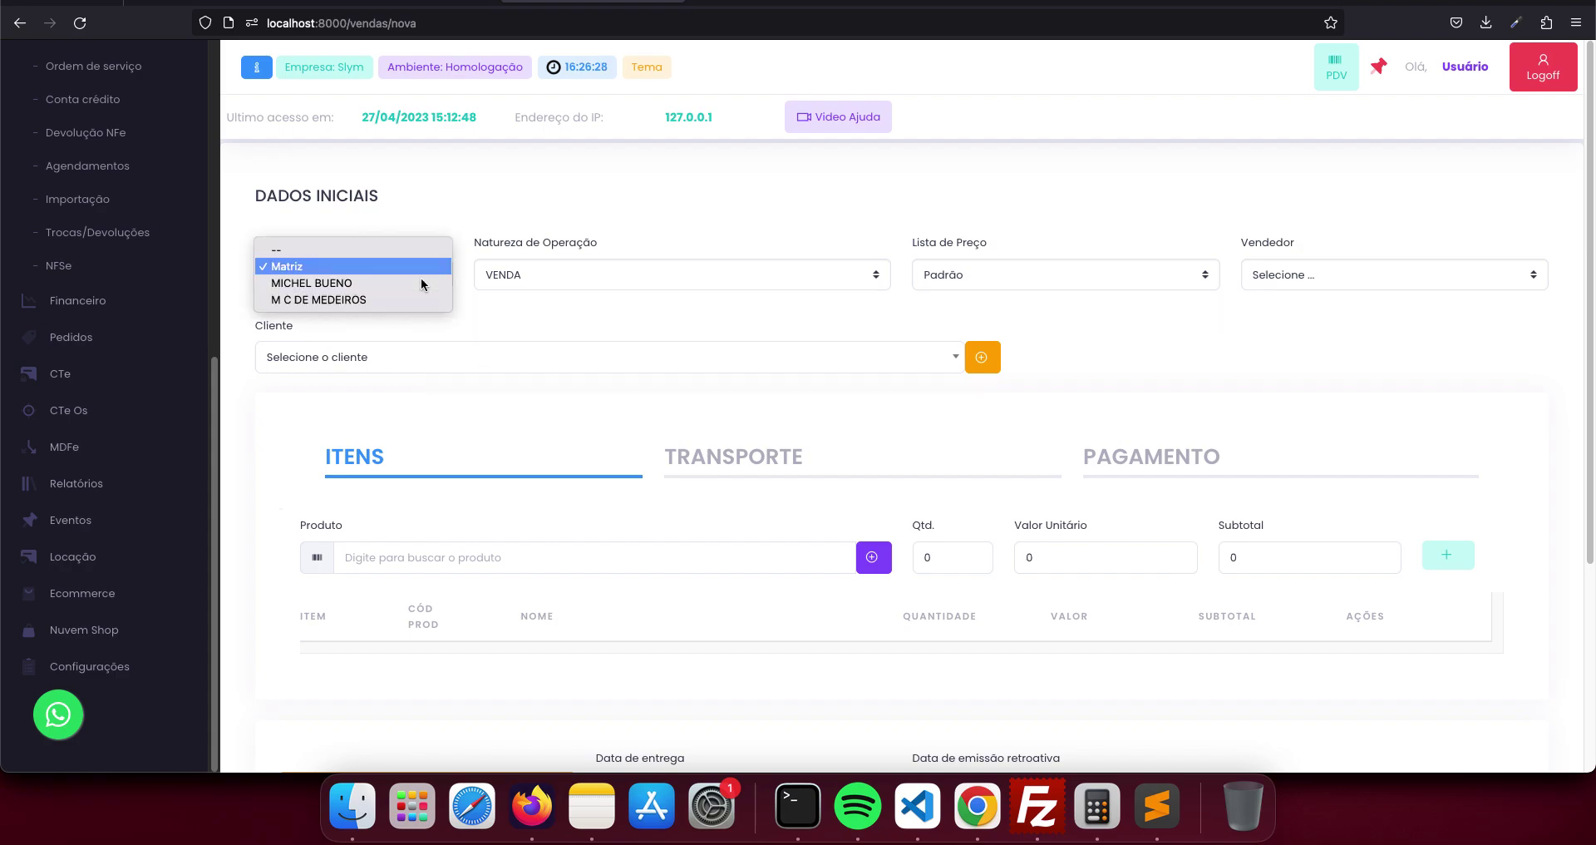
left_click(417, 283)
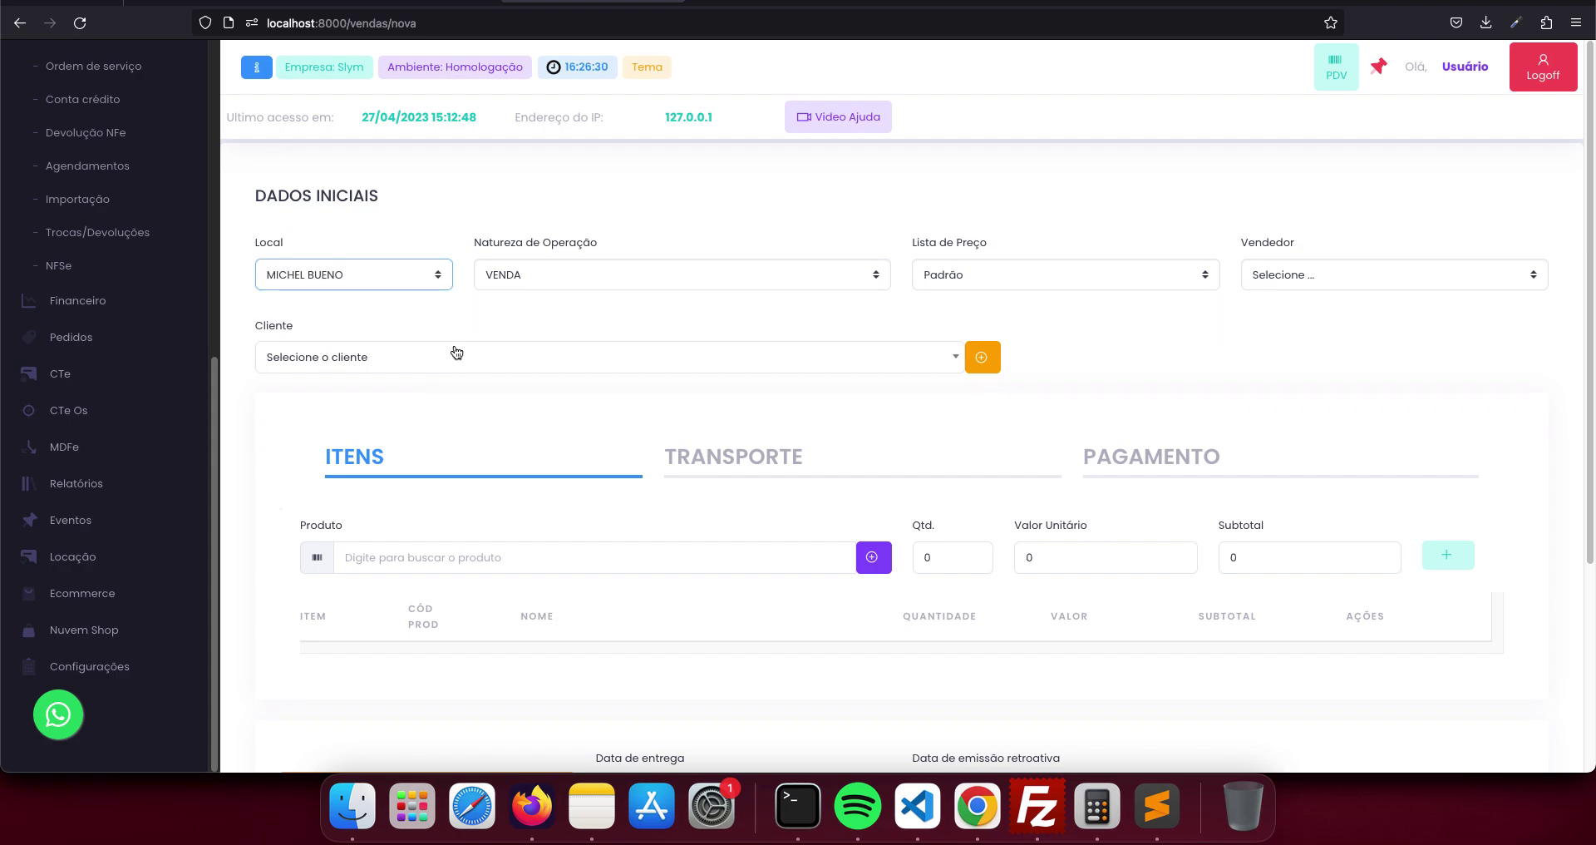
left_click(457, 356)
left_click(402, 474)
- Add the product teste 3 to the sale's items
scroll(486, 449, "down", 2)
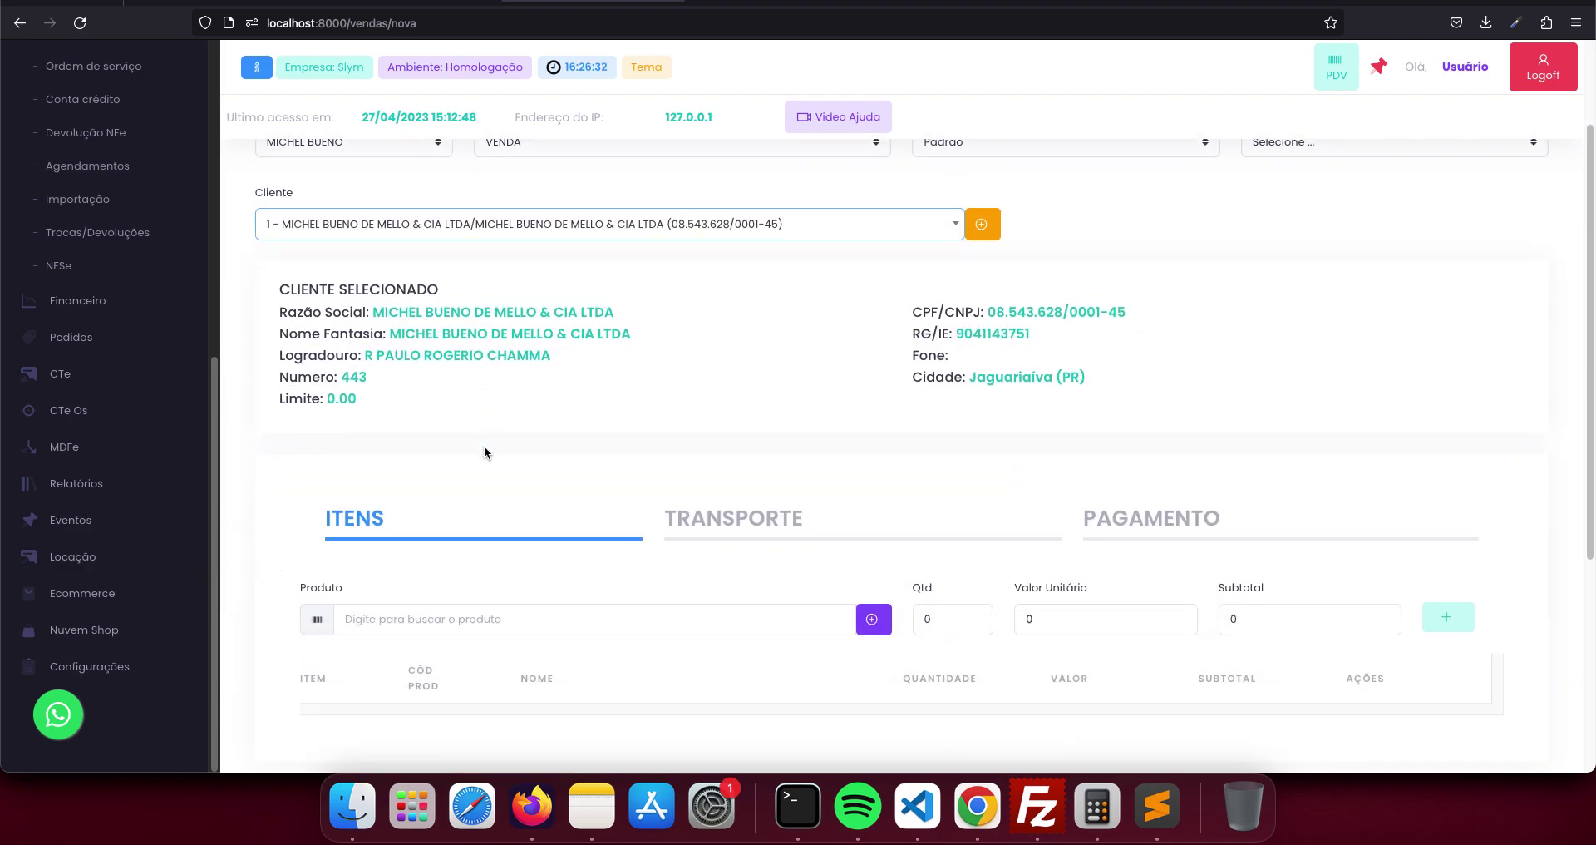
left_click(510, 615)
type("te")
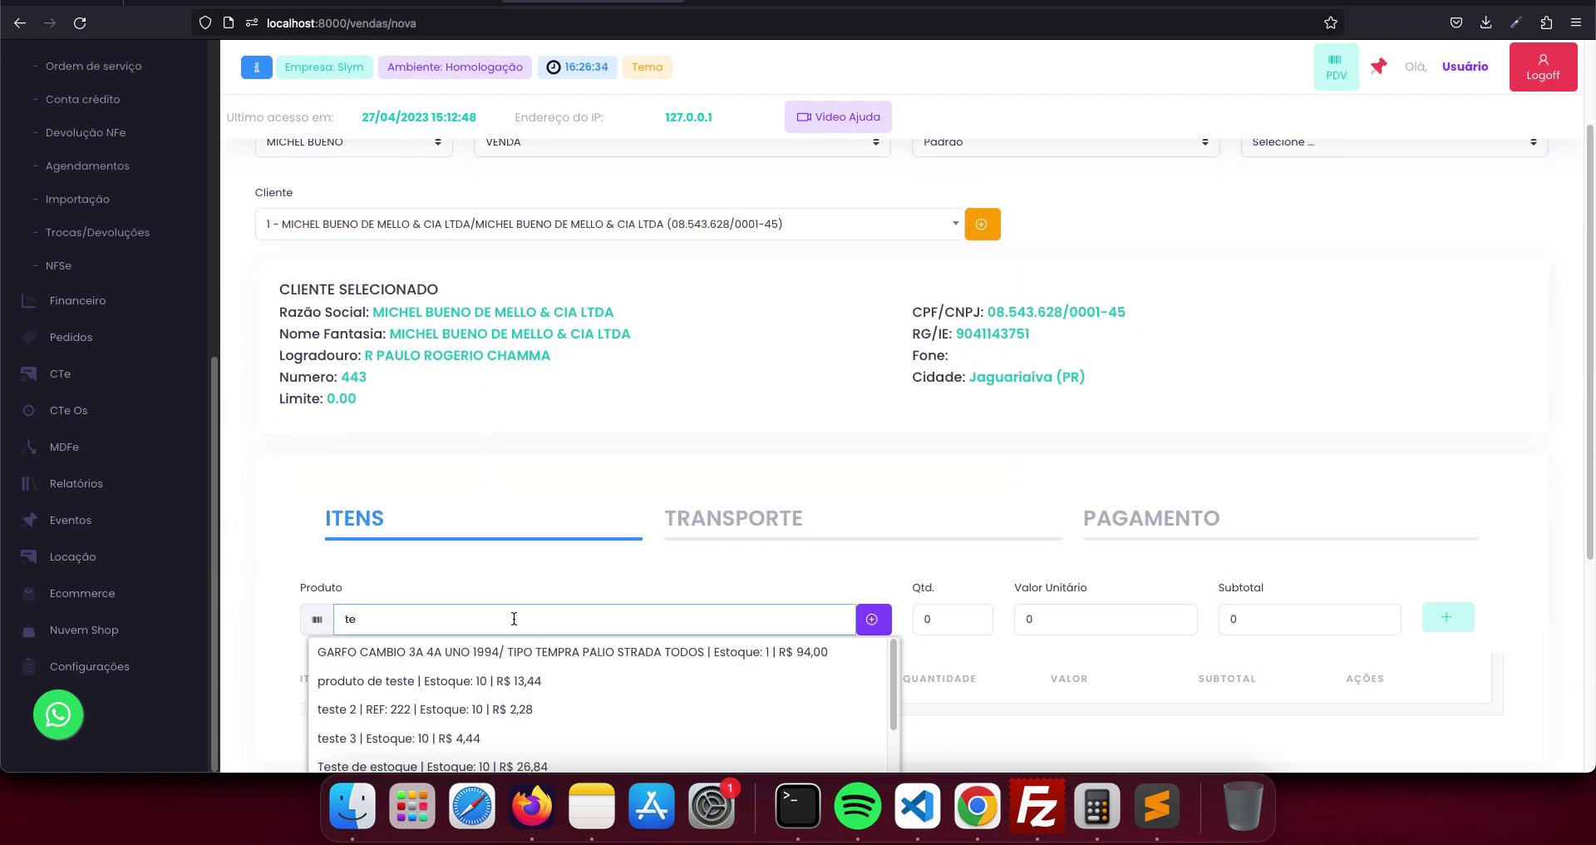
left_click(479, 738)
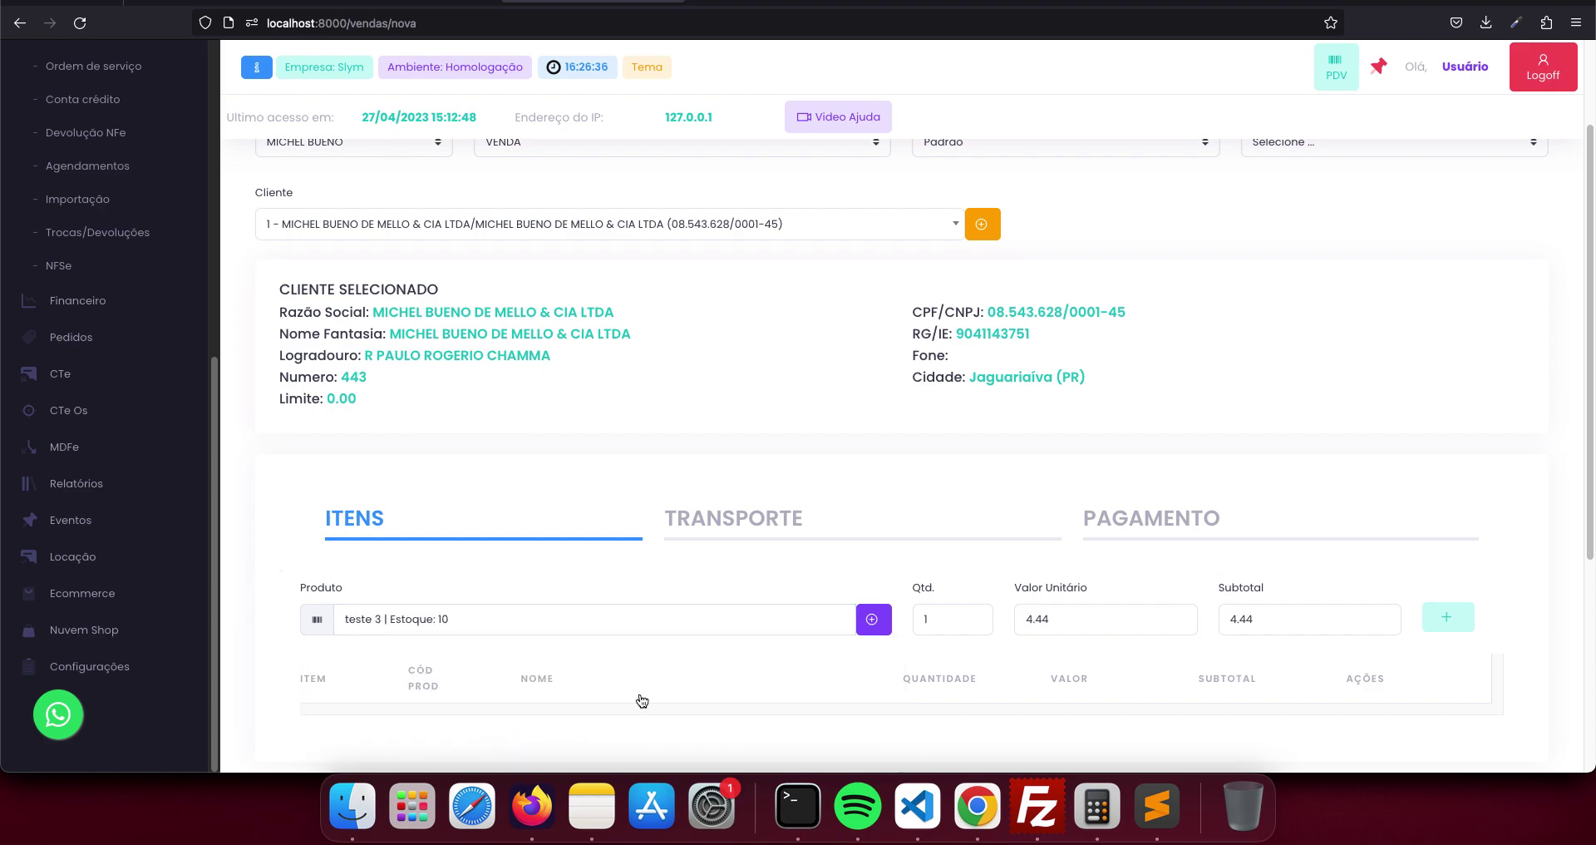
left_click(1447, 617)
- Set payment to A vista with a single 4,44 cash installment and save the sale
left_click(1194, 536)
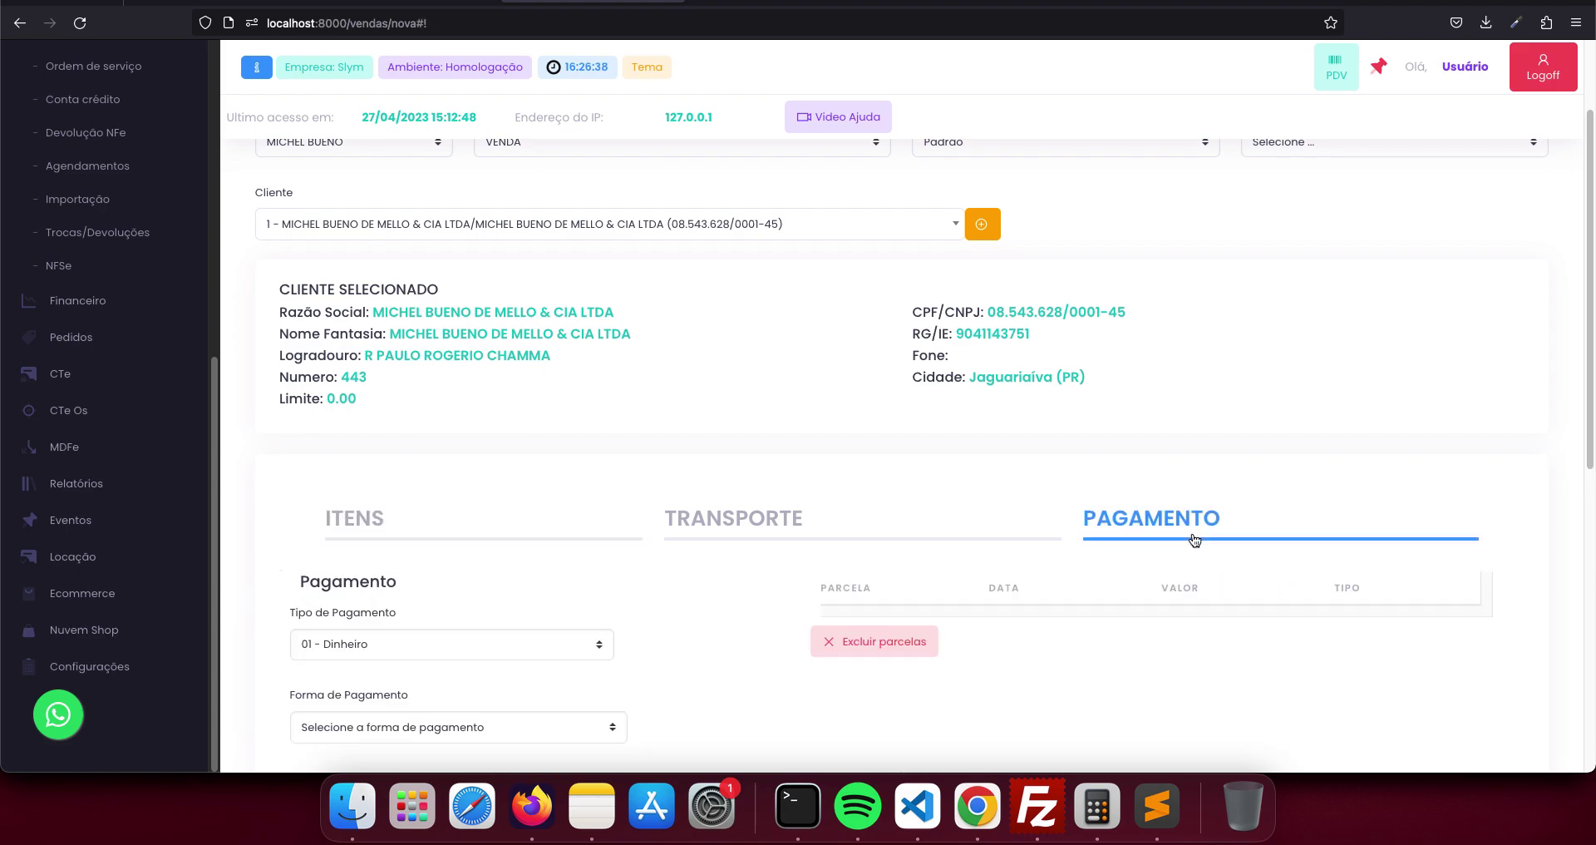
scroll(456, 636, "down", 5)
left_click(446, 588)
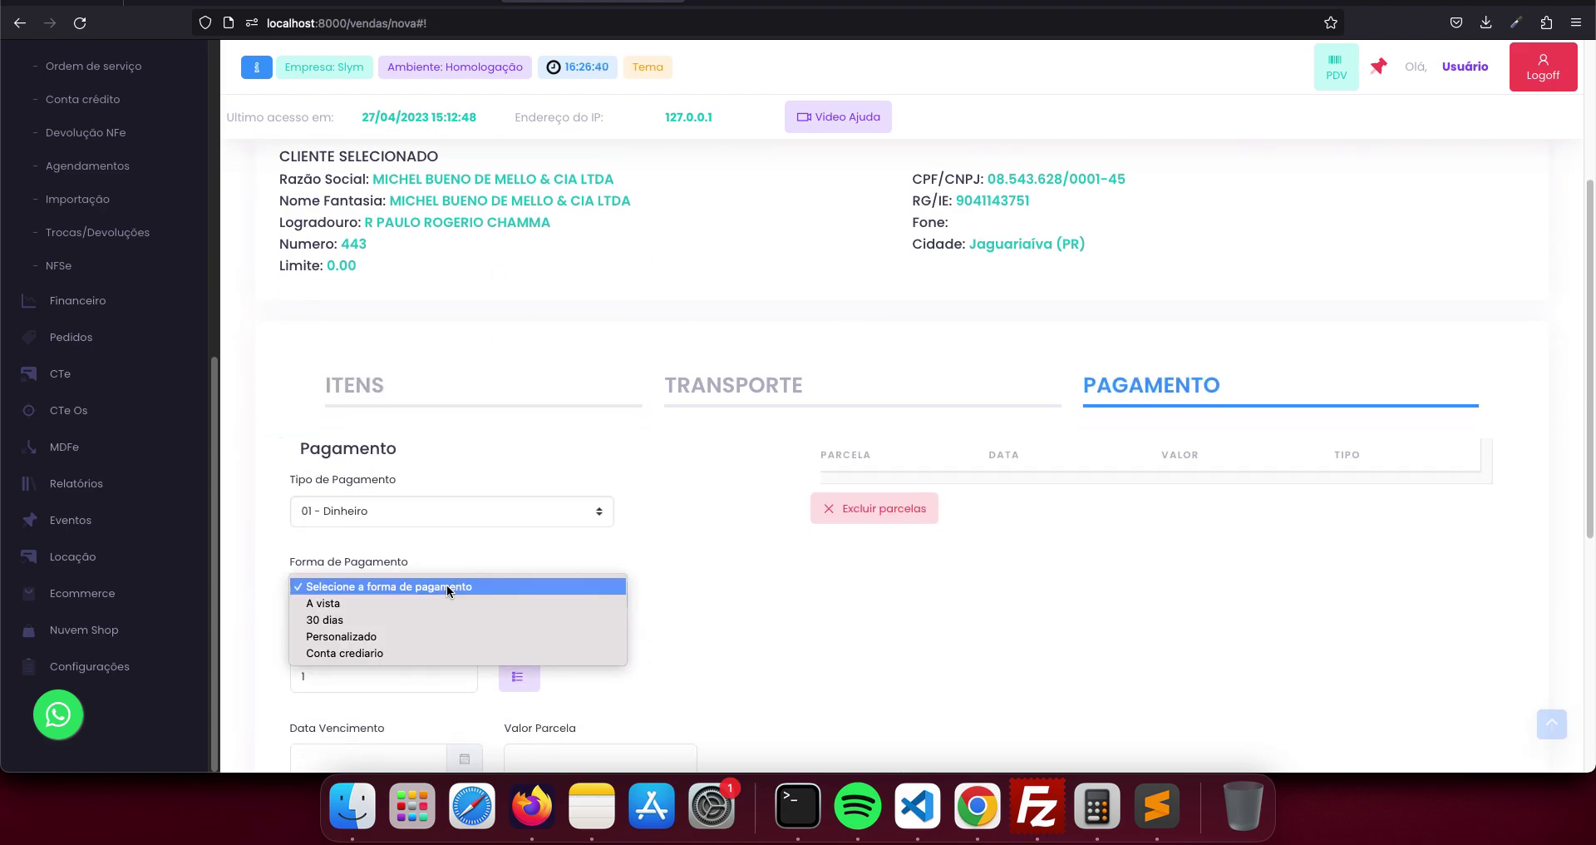
left_click(438, 601)
left_click(445, 676)
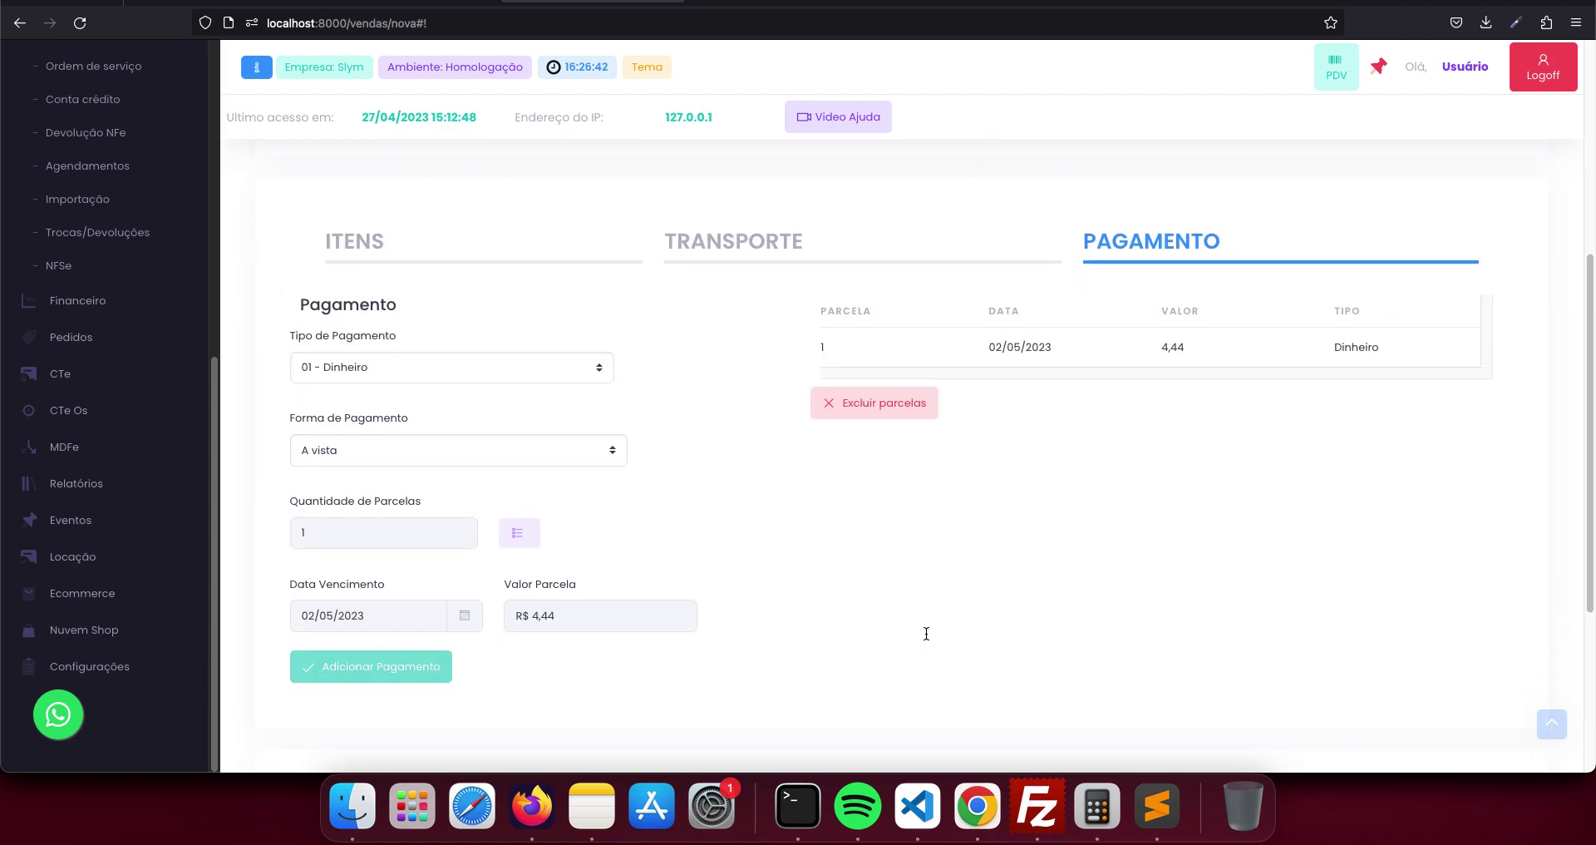
scroll(925, 631, "down", 5)
left_click(1011, 683)
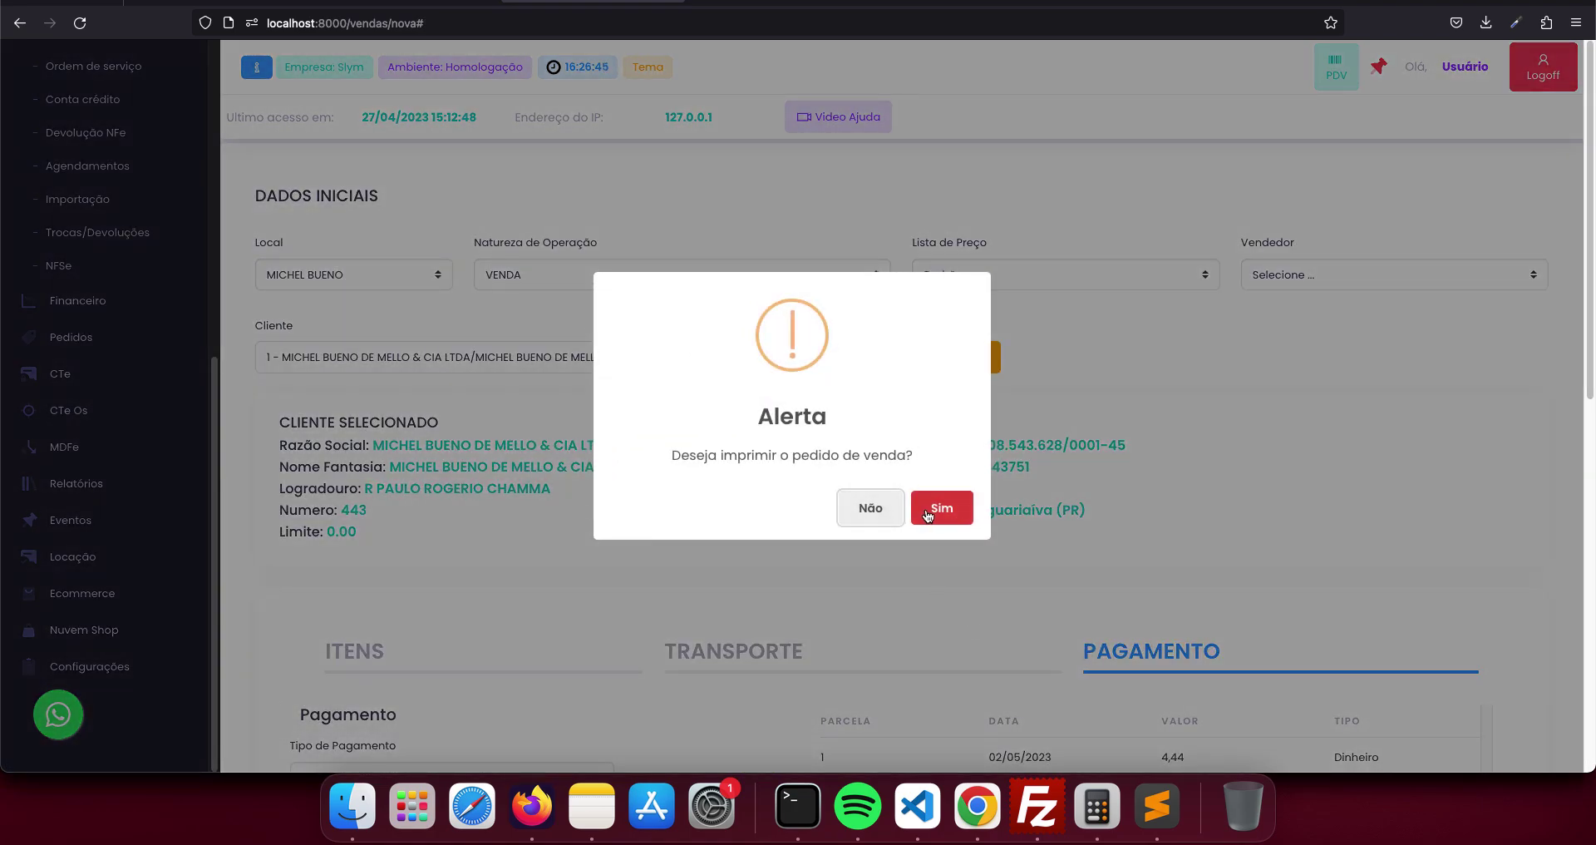
- Confirm printing the sale's order document, then go back to the sales list
left_click(928, 513)
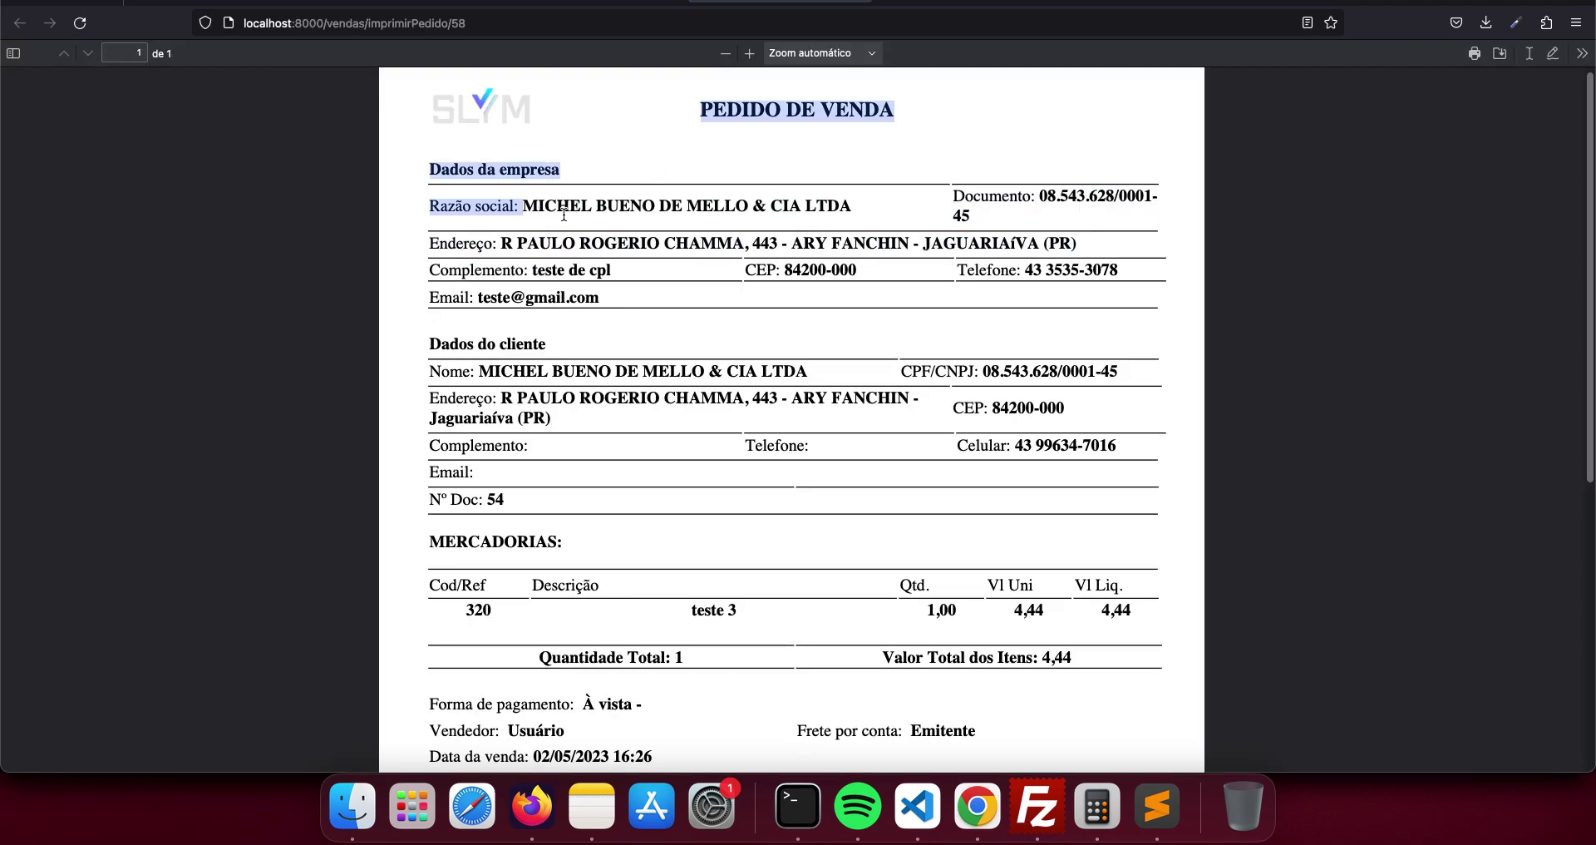
left_click(579, 5)
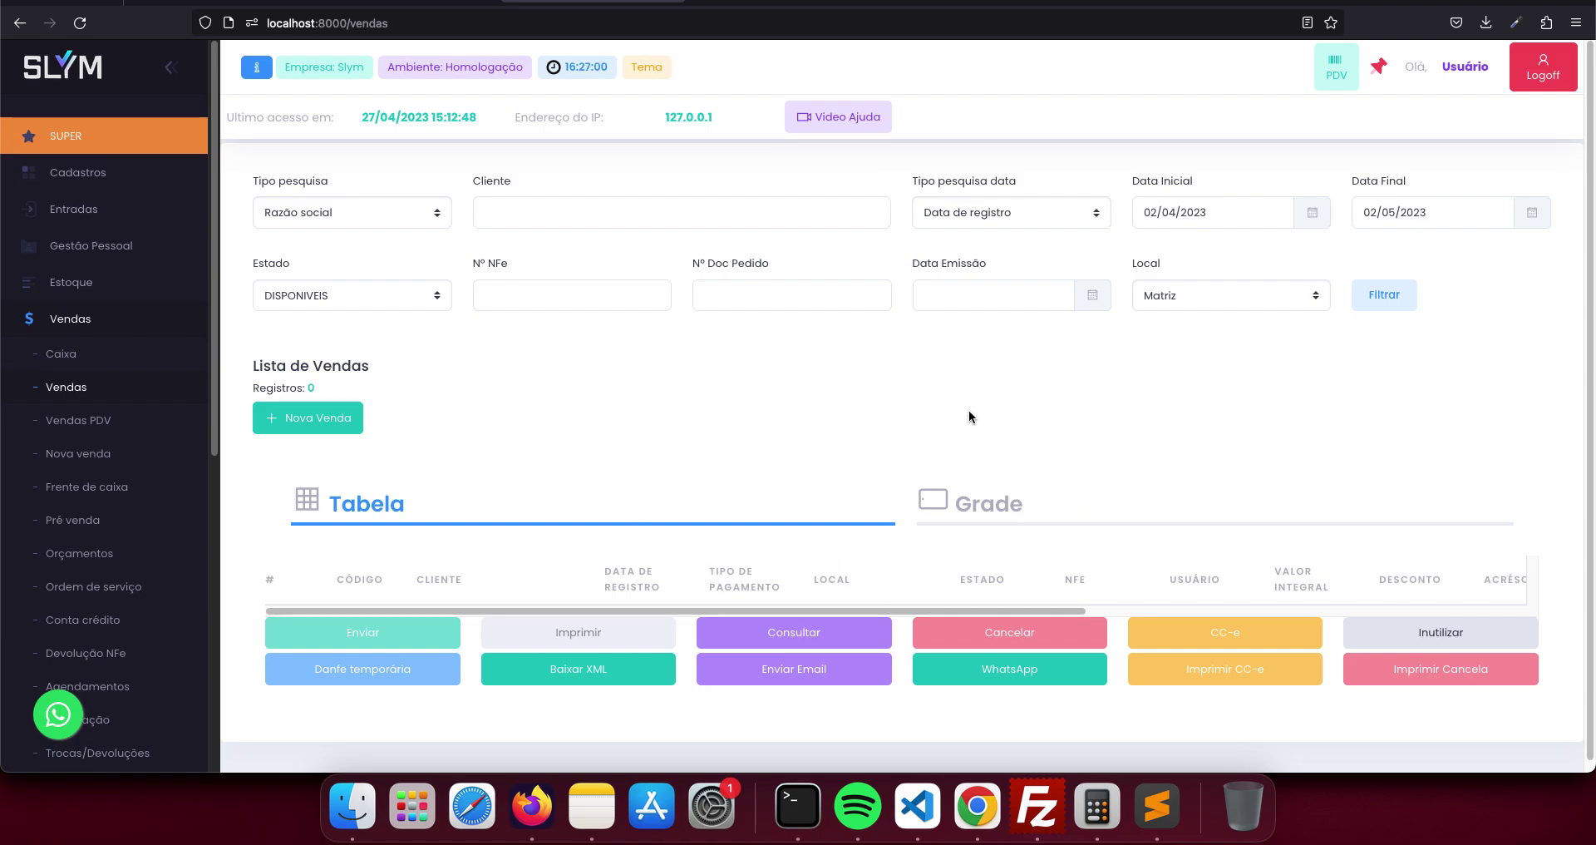
left_click(1185, 297)
left_click(1188, 282)
left_click(1384, 295)
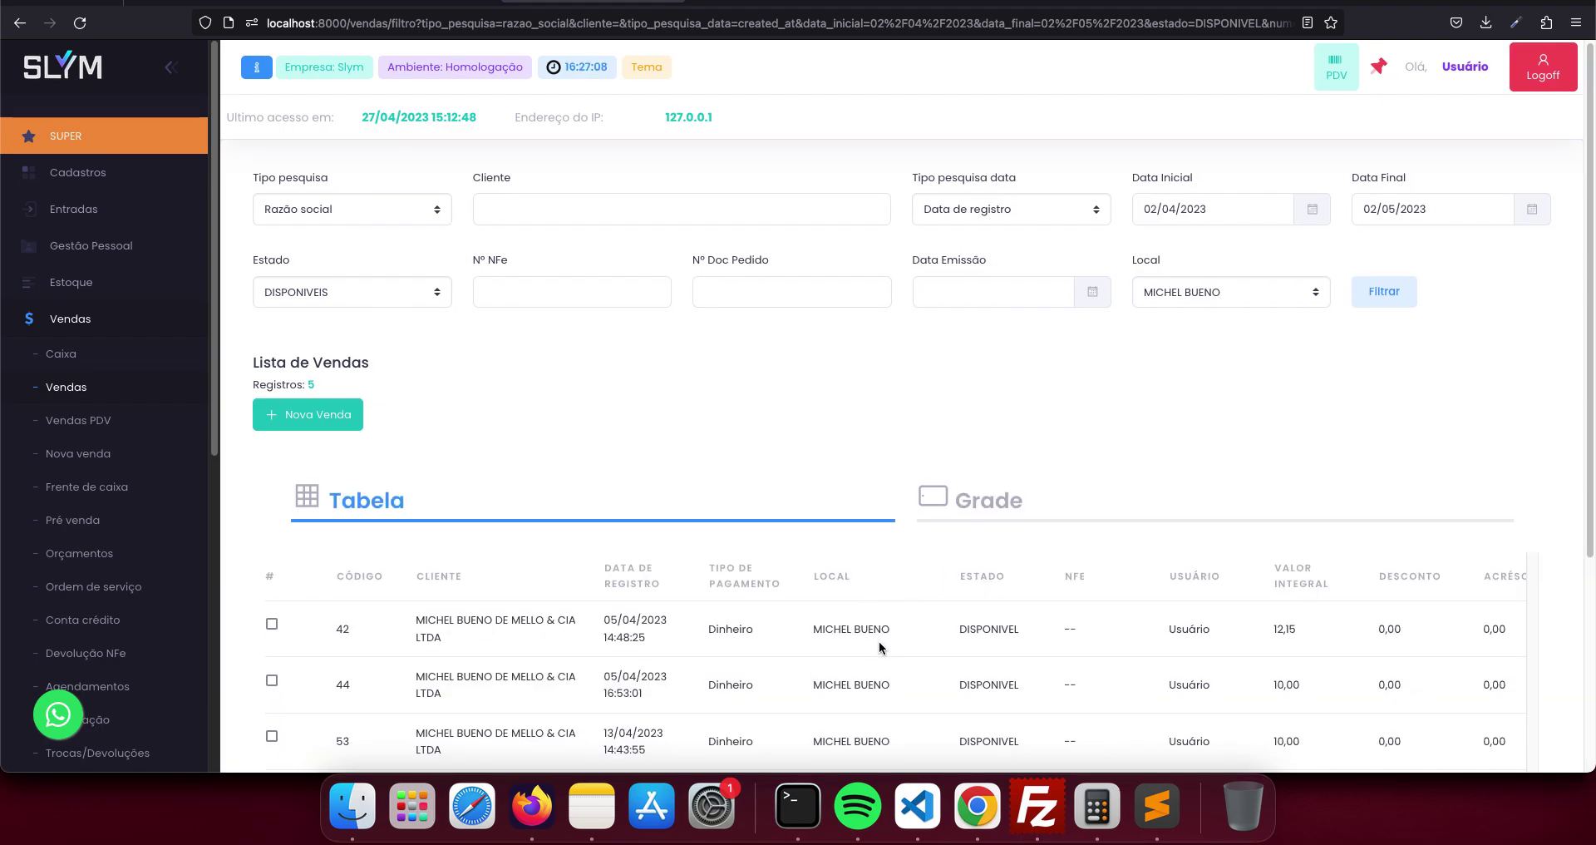
scroll(880, 641, "down", 2)
scroll(847, 592, "down", 3)
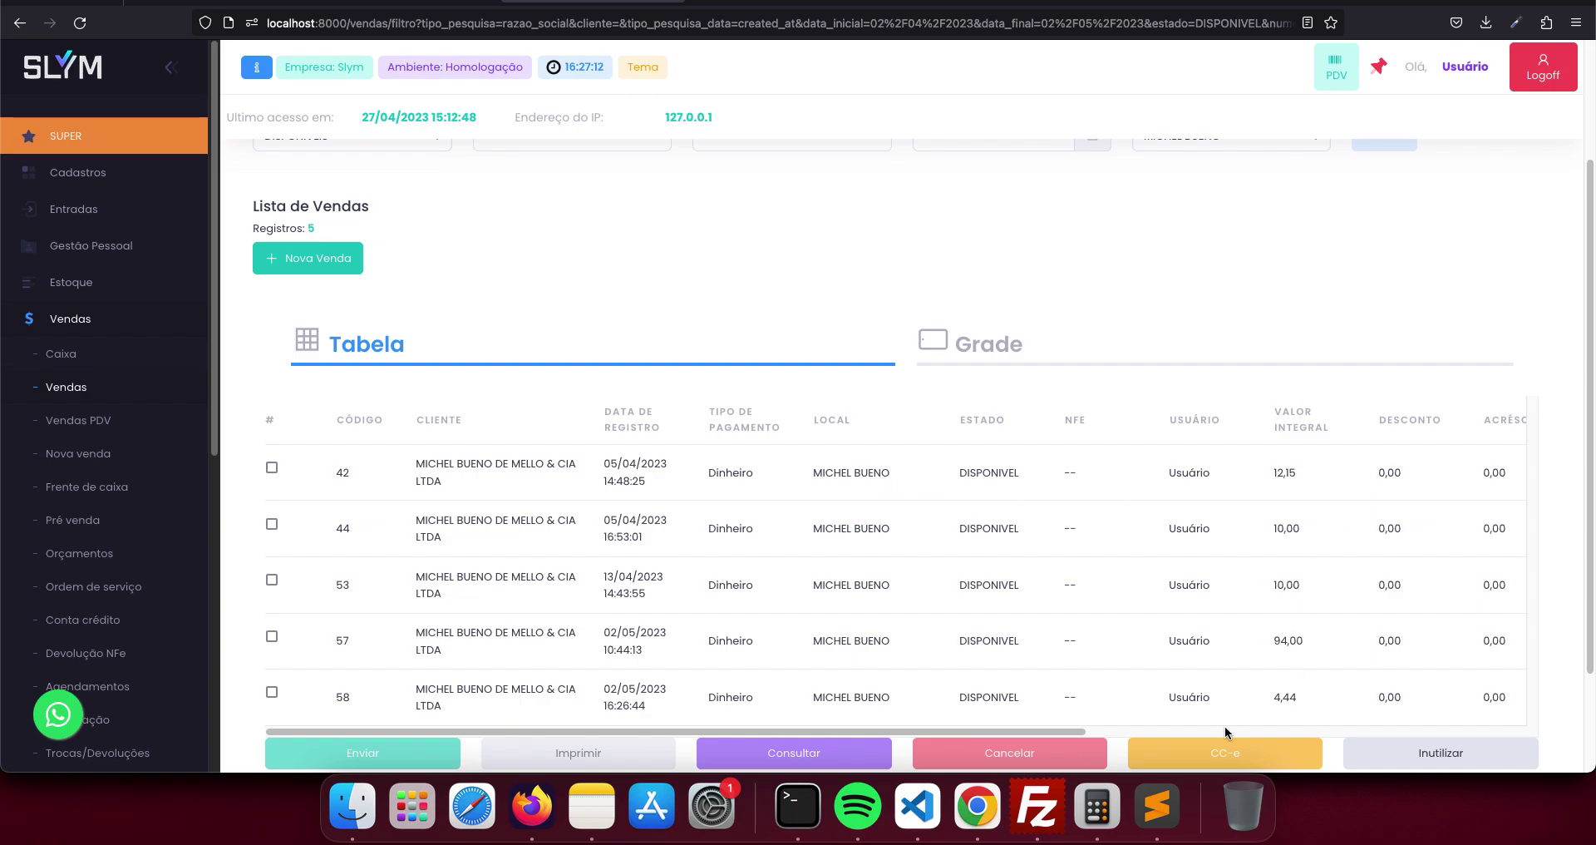
scroll(1225, 725, "down", 1)
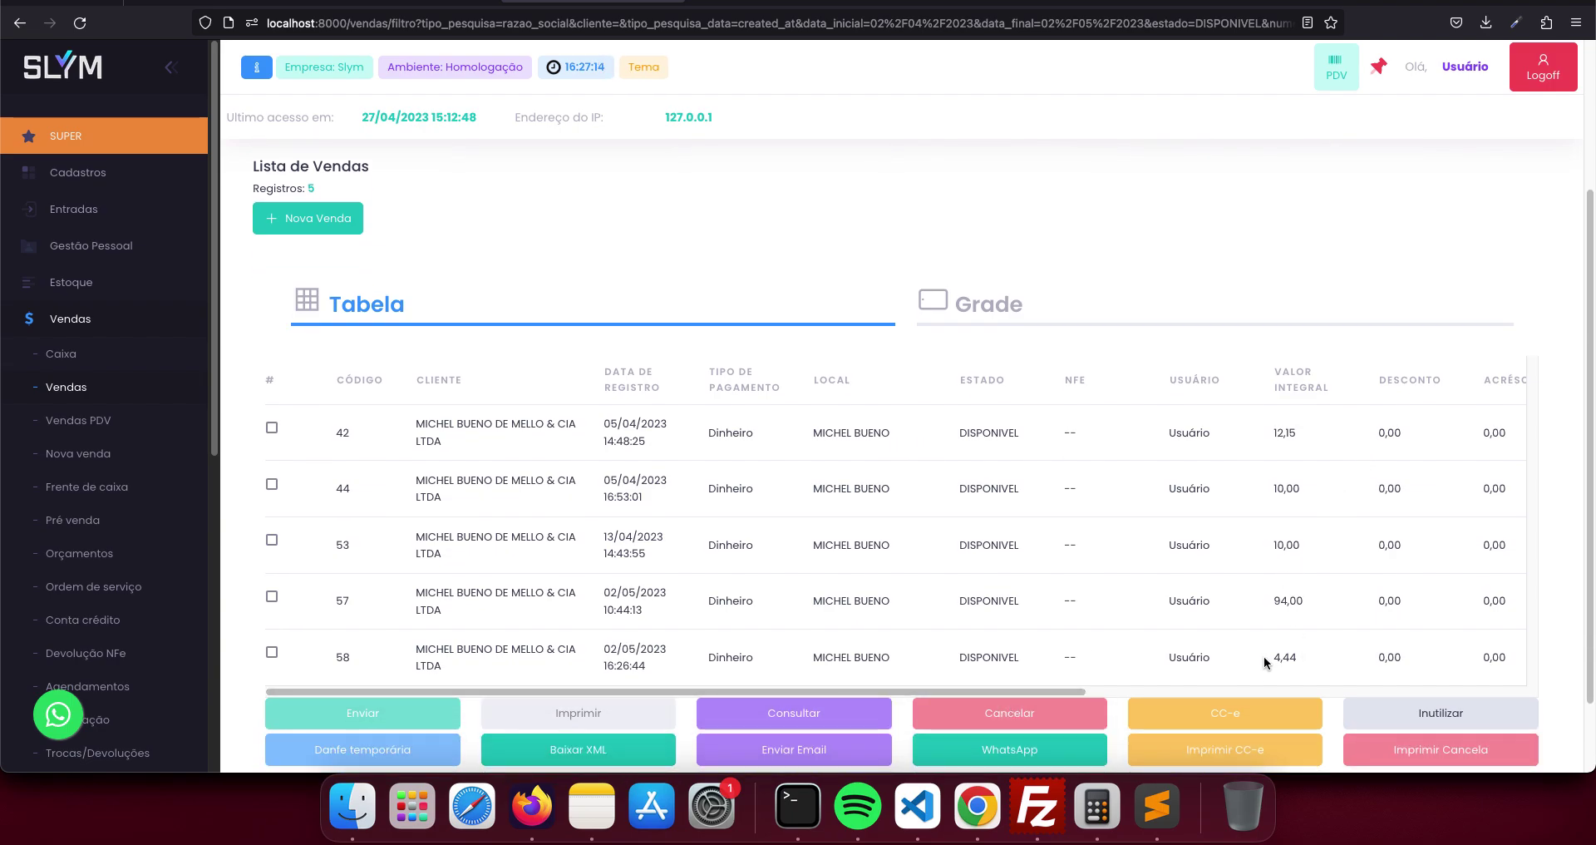
left_click_drag(1263, 656, 1289, 657)
- Generate and view the temporary DANFE for sale 58, then return to the sales list
left_click(271, 652)
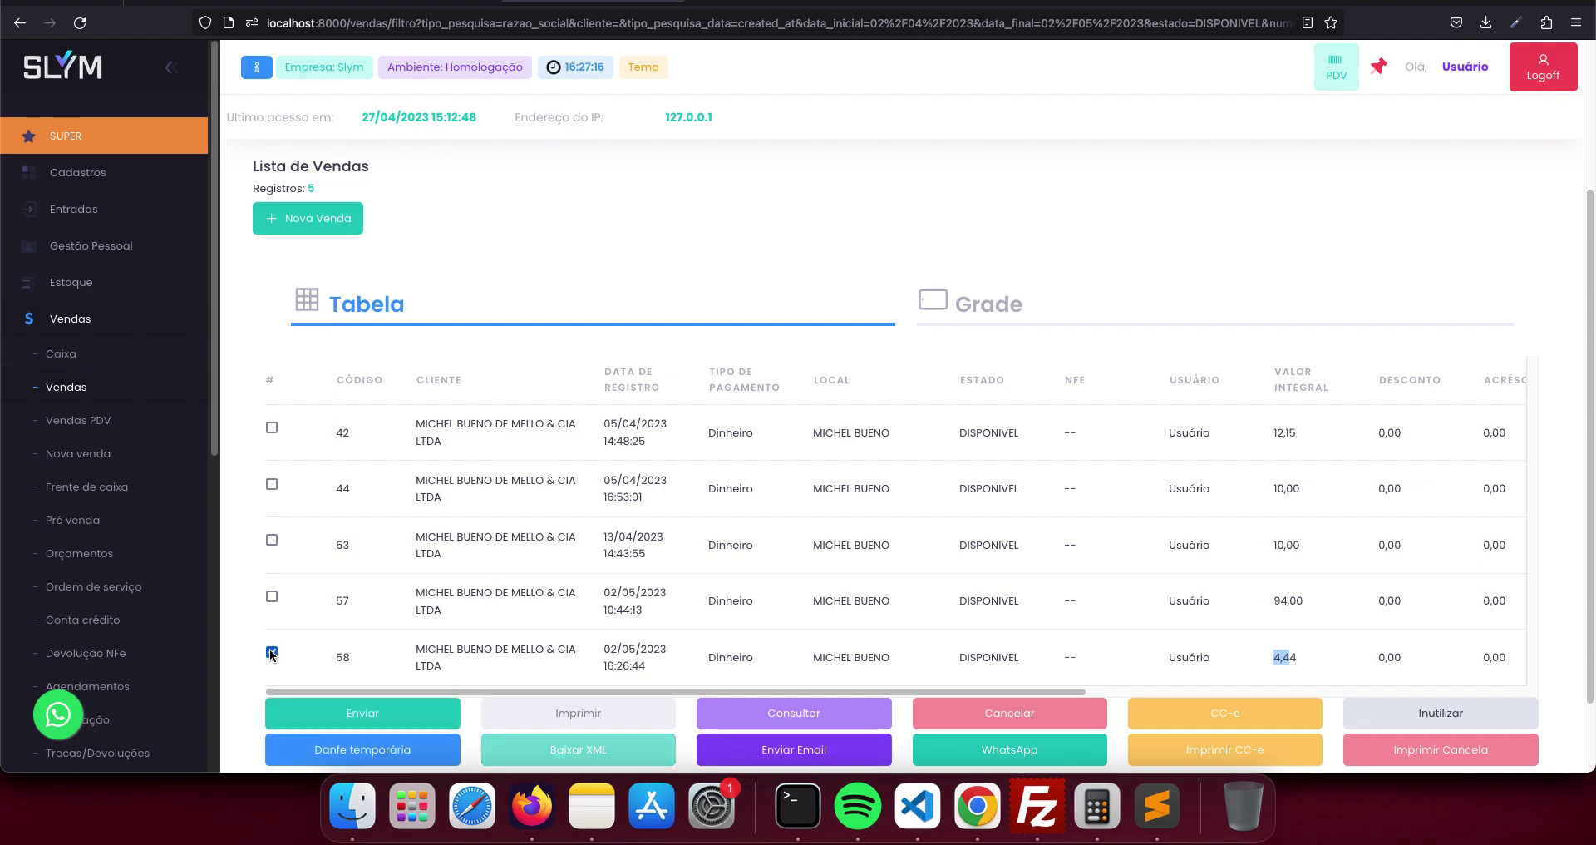
left_click(381, 749)
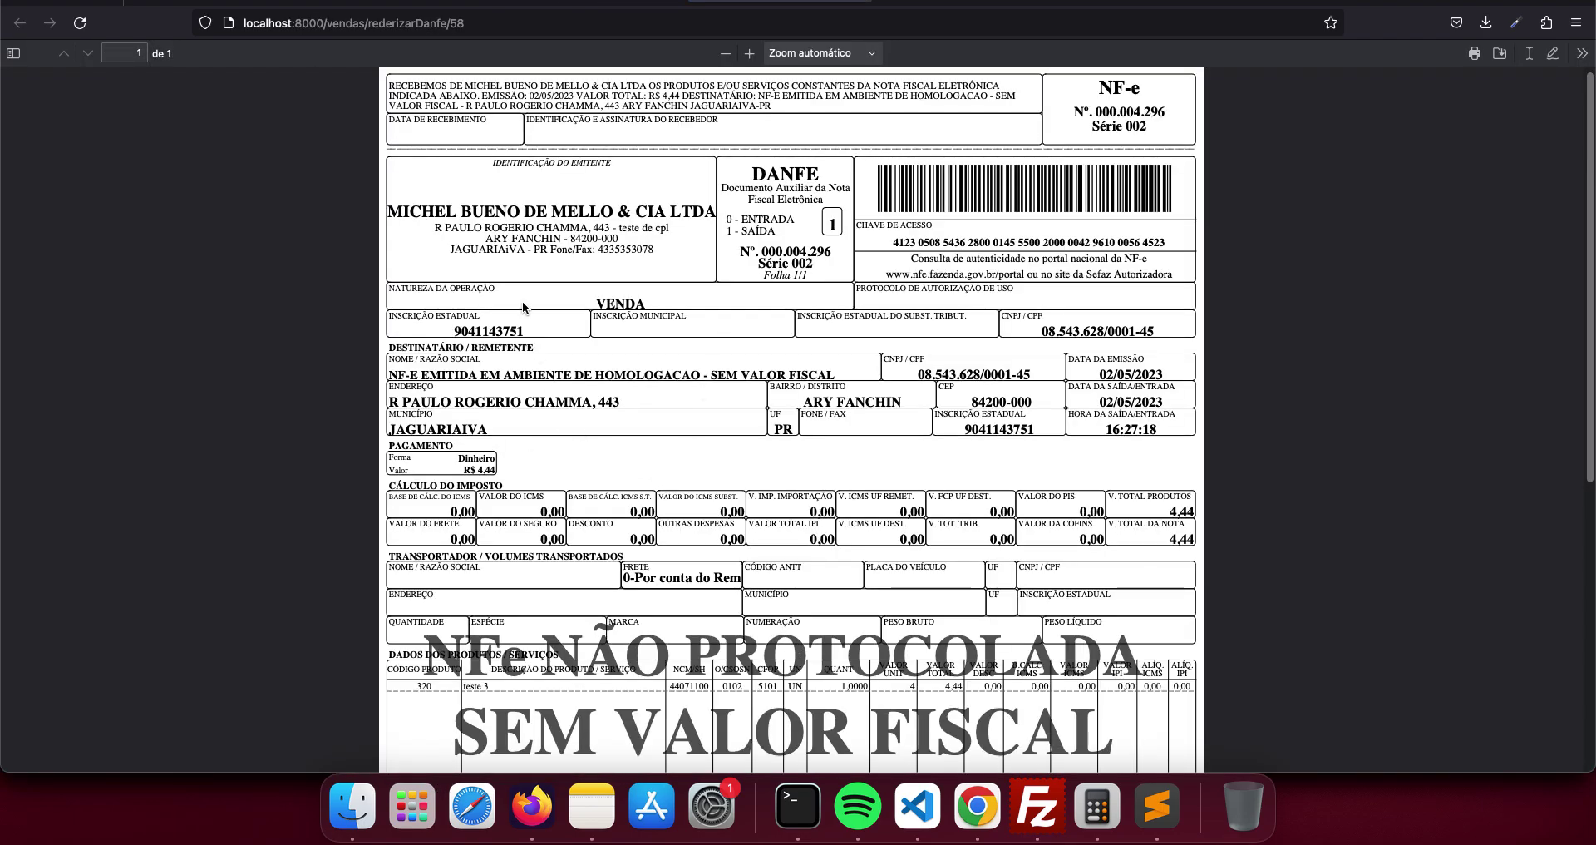
left_click_drag(573, 234, 429, 230)
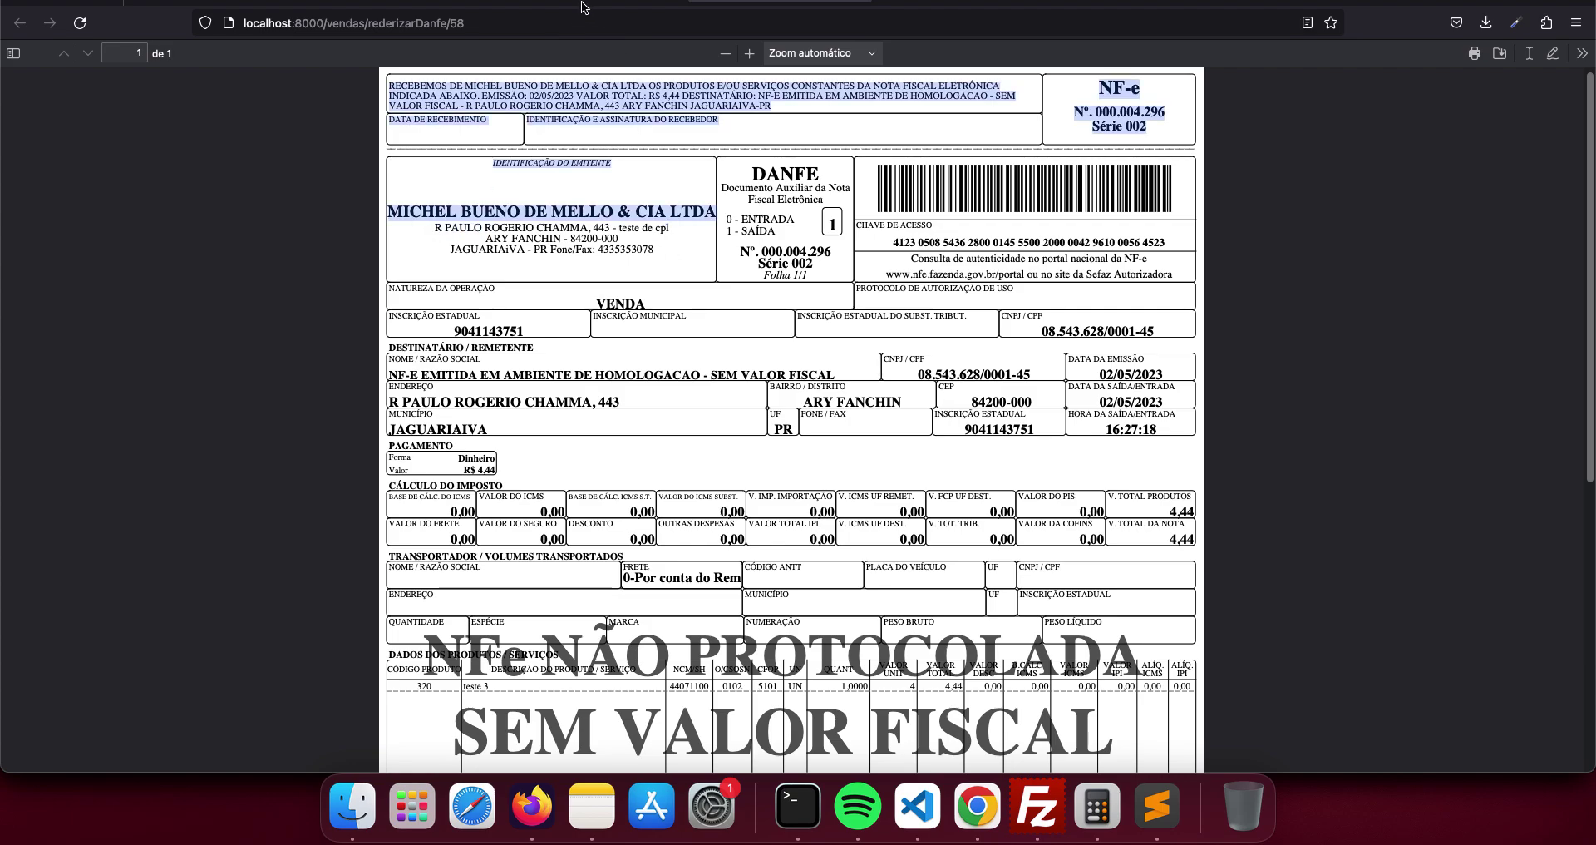
left_click(583, 4)
scroll(777, 486, "up", 3)
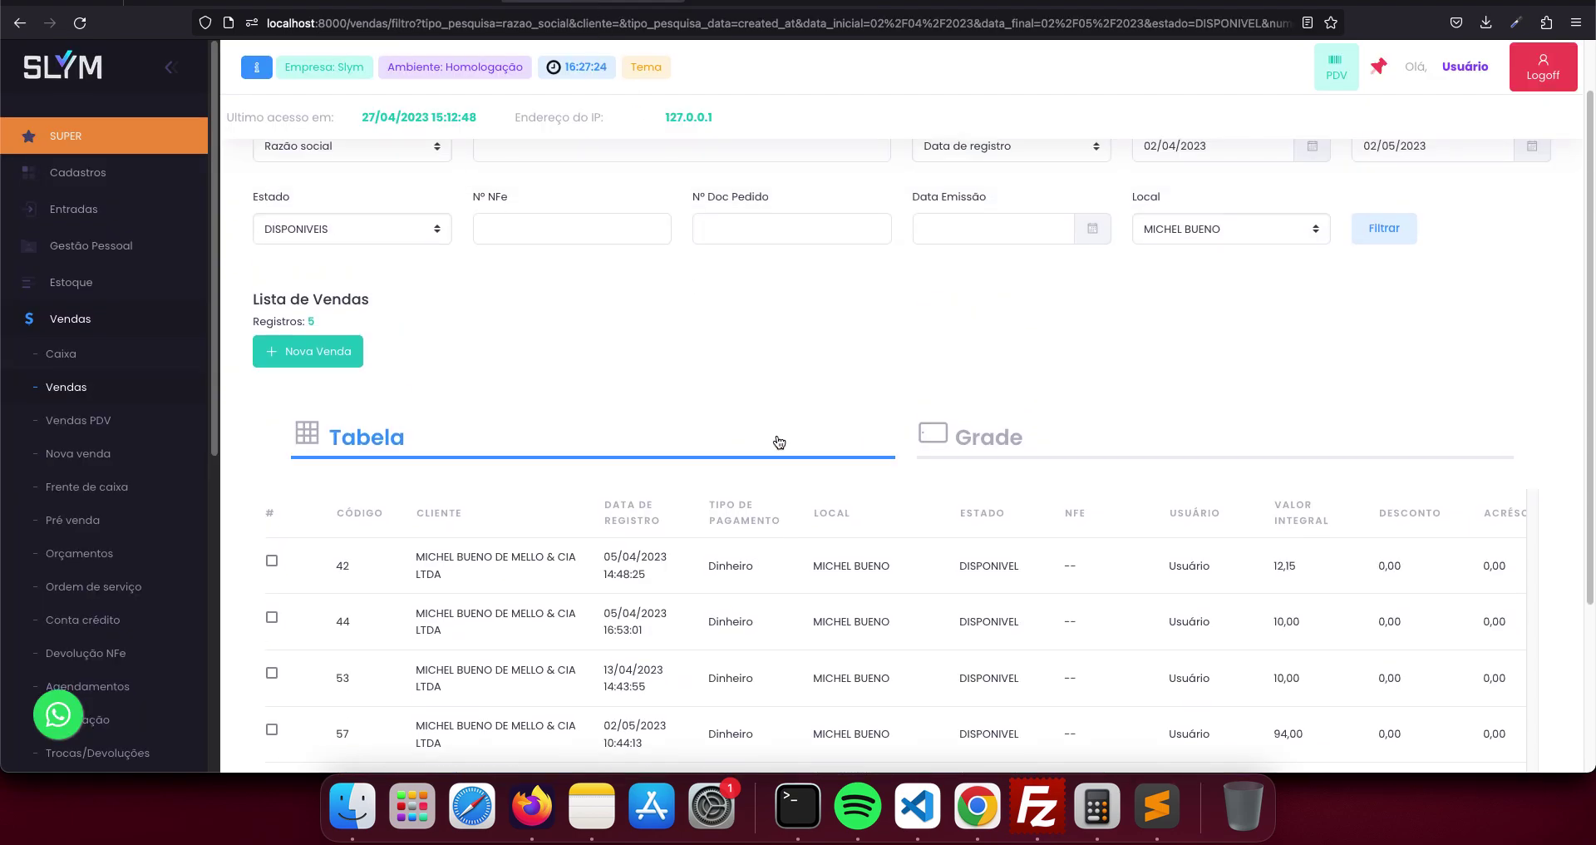
- Collapse the Vendas sidebar menu and switch the sales list to Grade view and back to Tabela
left_click(79, 318)
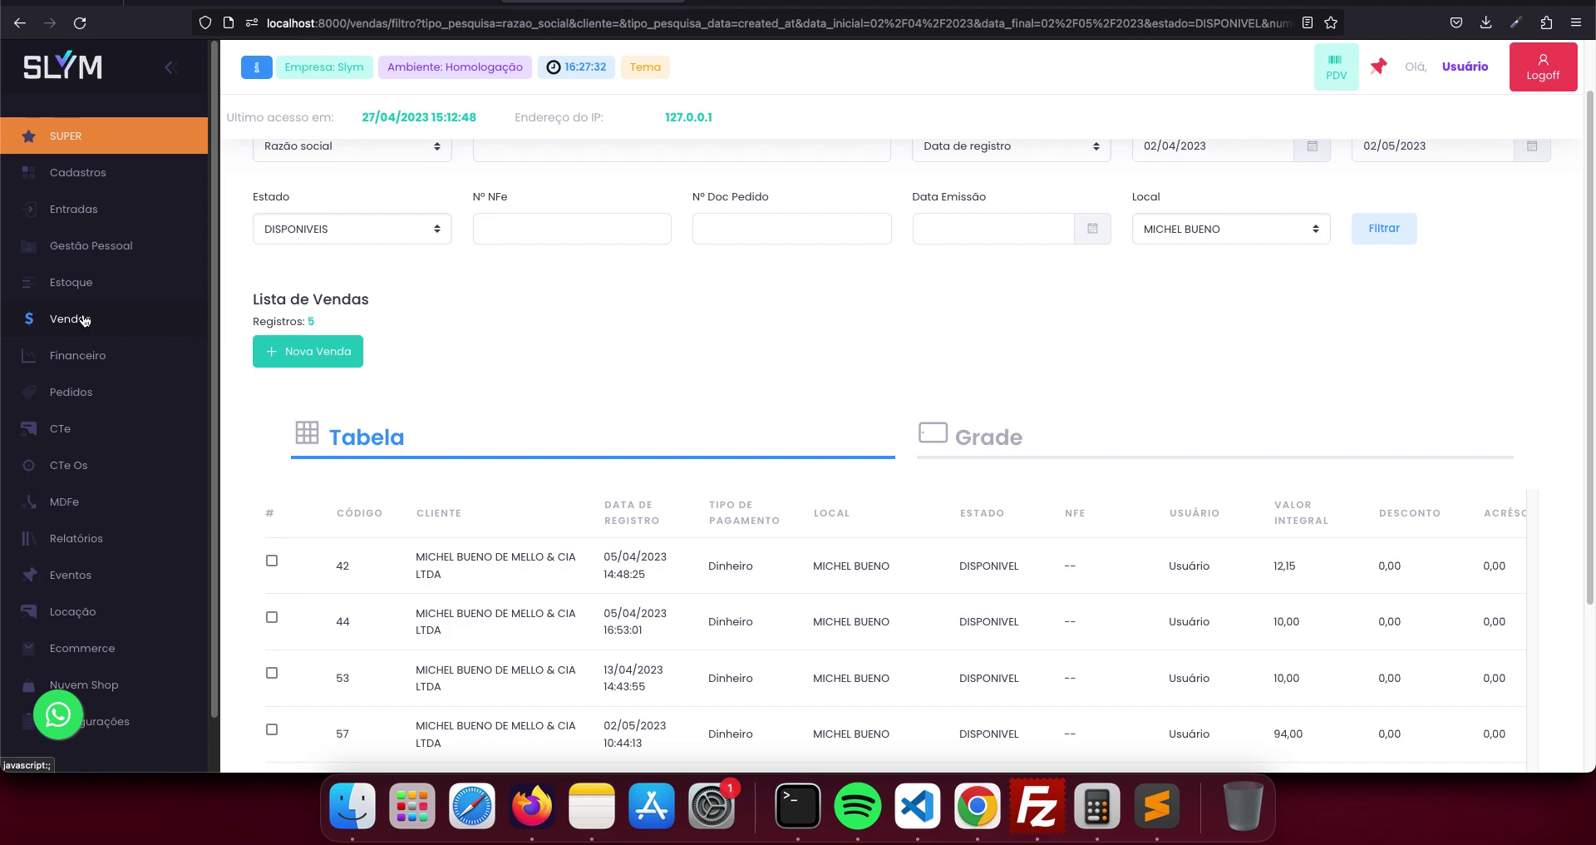
scroll(84, 320, "down", 2)
scroll(100, 324, "up", 2)
left_click(990, 451)
left_click(793, 450)
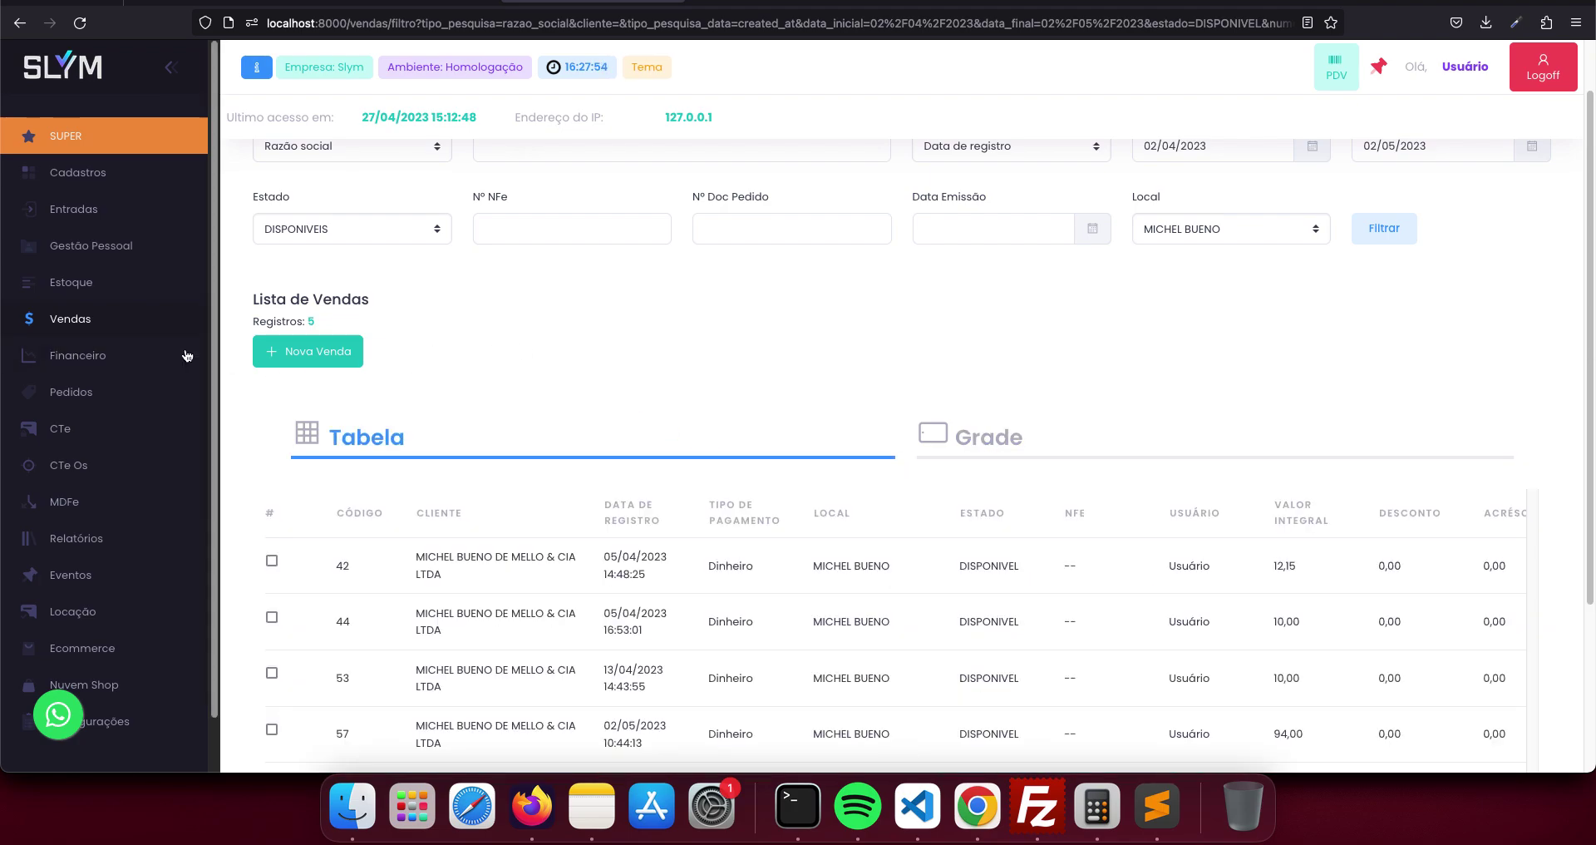